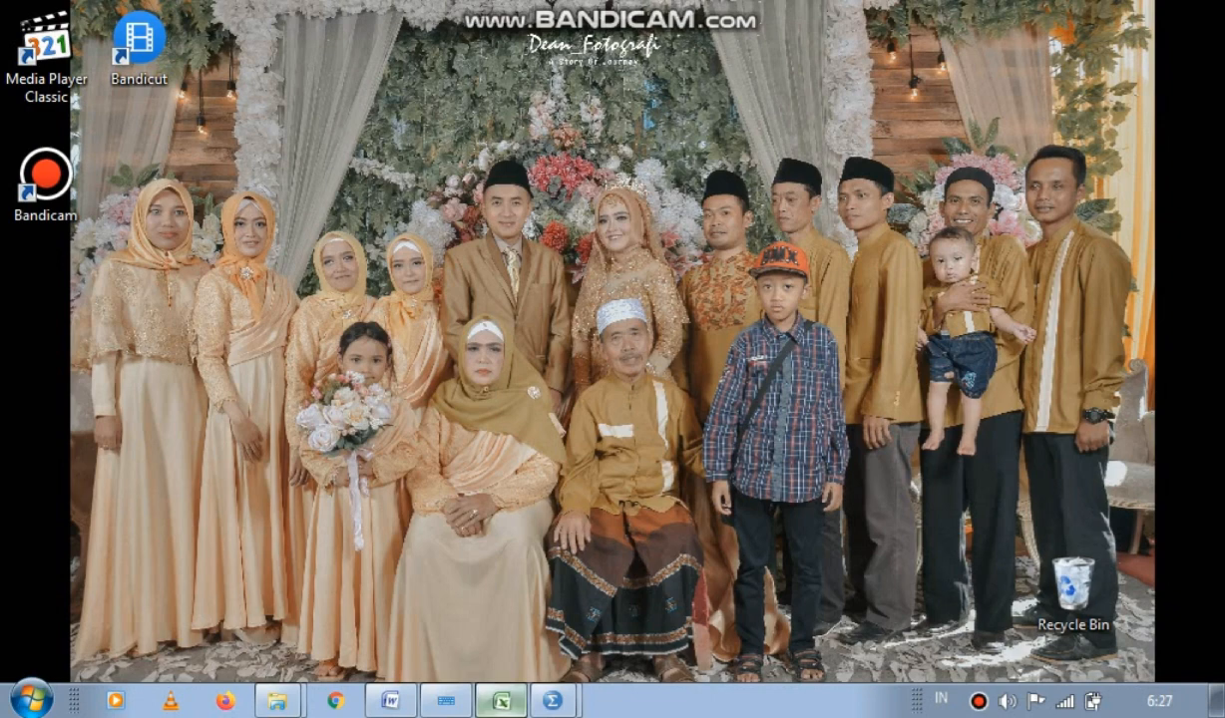
# Switch to Excel to look over the Validitas and Reliabilitas sheets, and bring up the blank Word document.
pyautogui.click(501, 700)
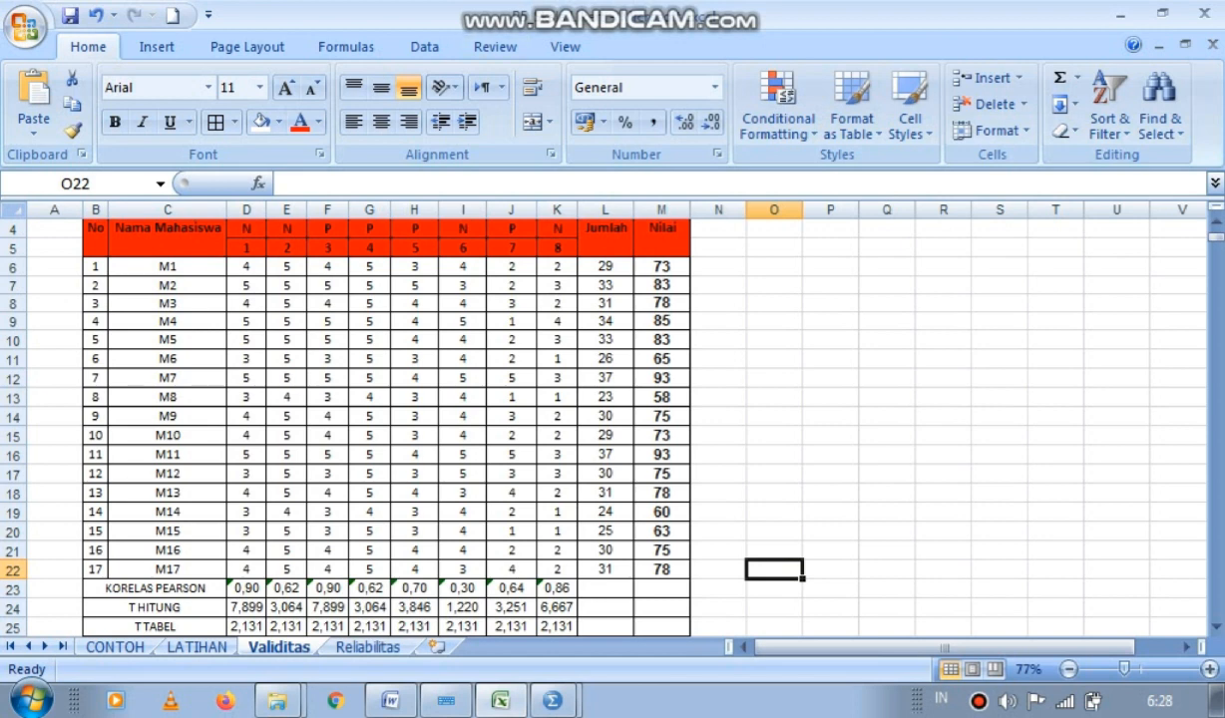
pyautogui.hotkey('ctrl', 'pagedown')
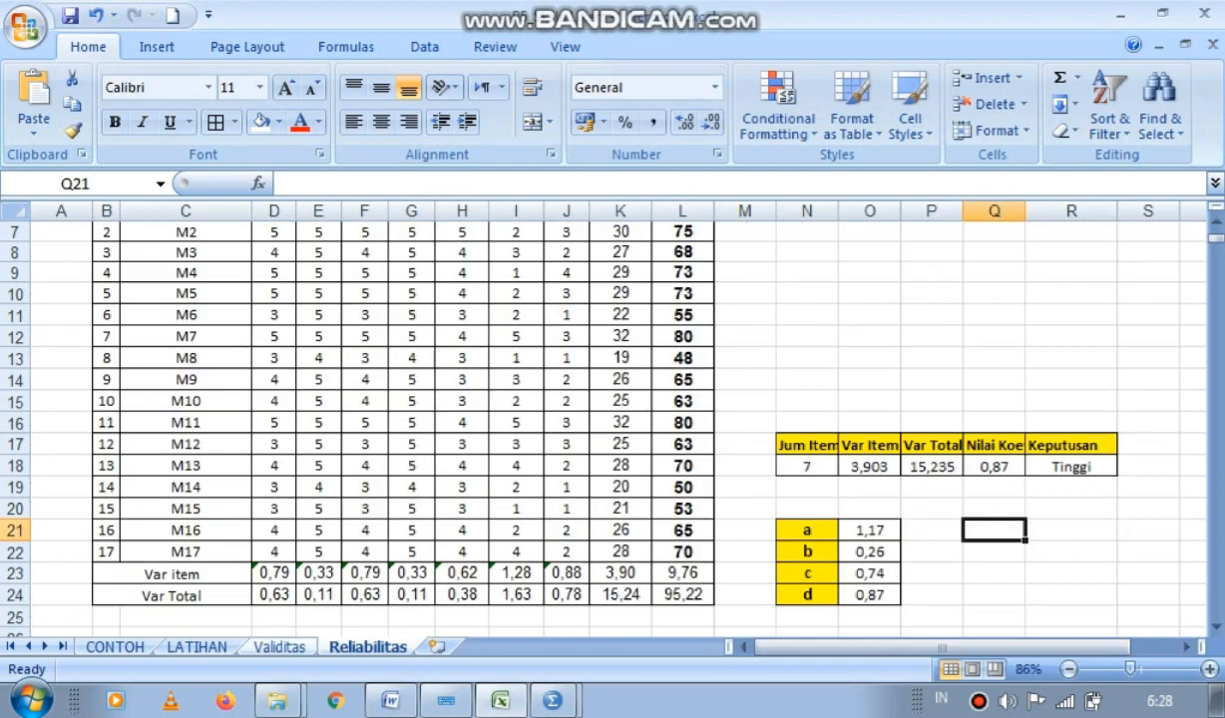
pyautogui.hotkey('ctrl', 'pageup')
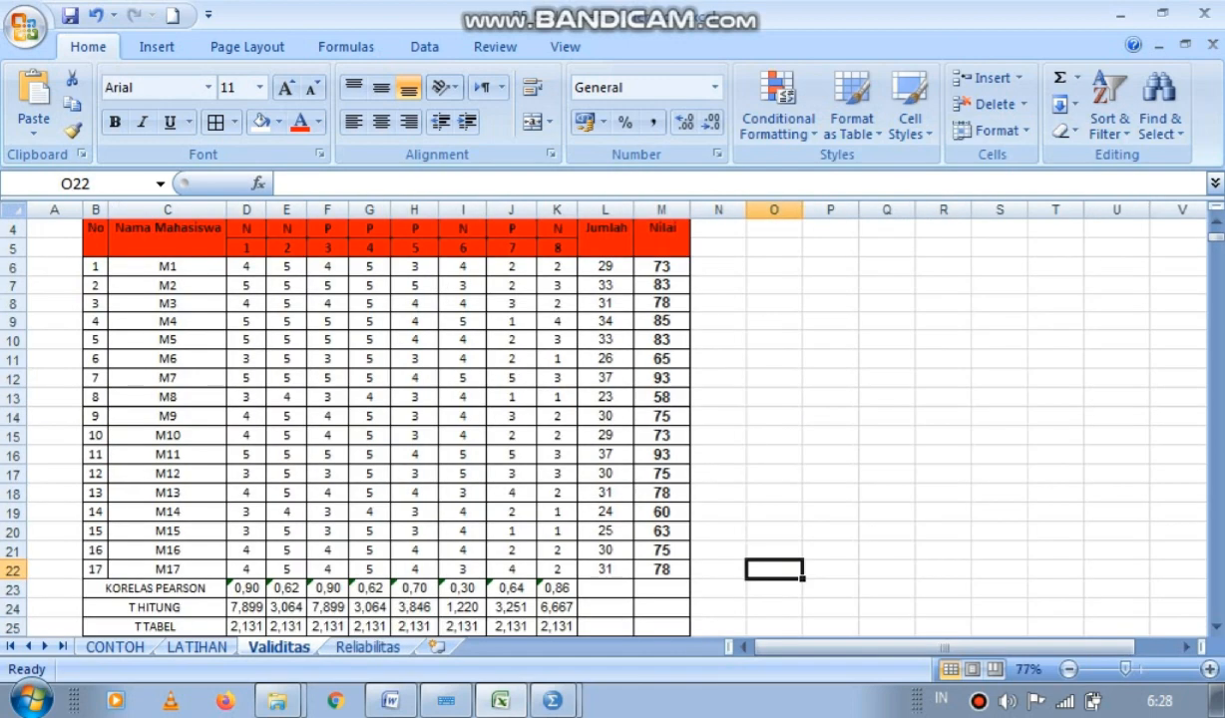
pyautogui.moveTo(391, 702)
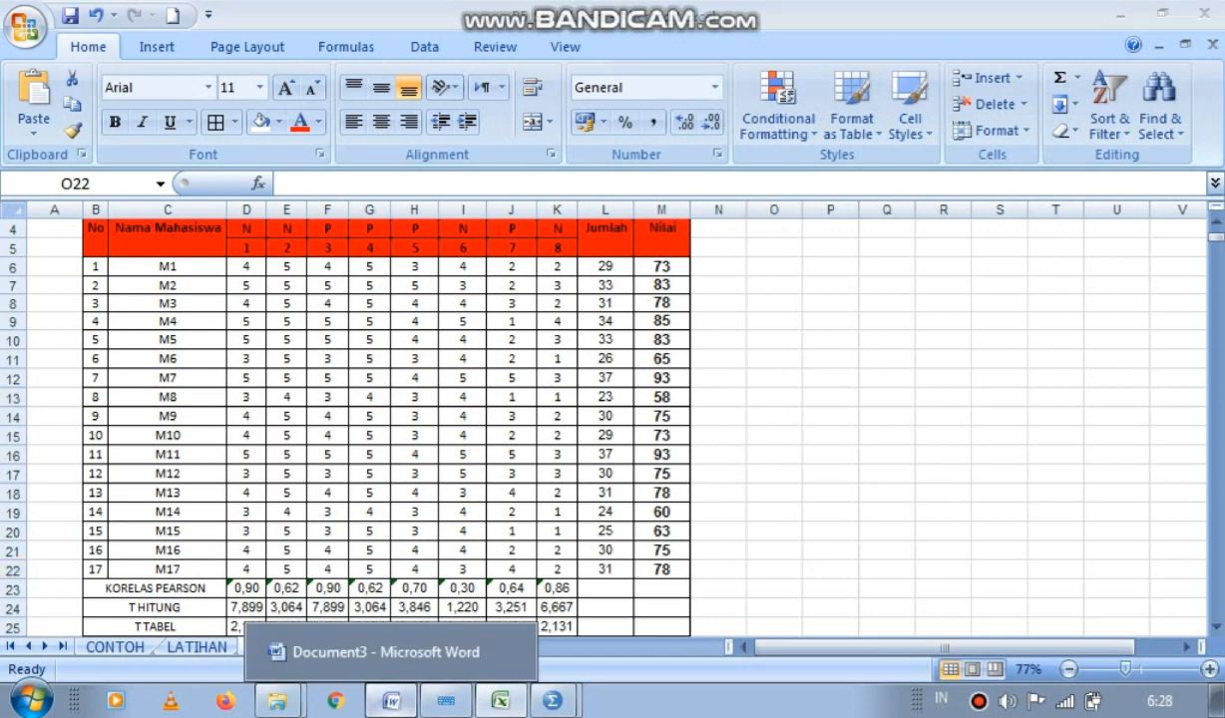
pyautogui.click(384, 650)
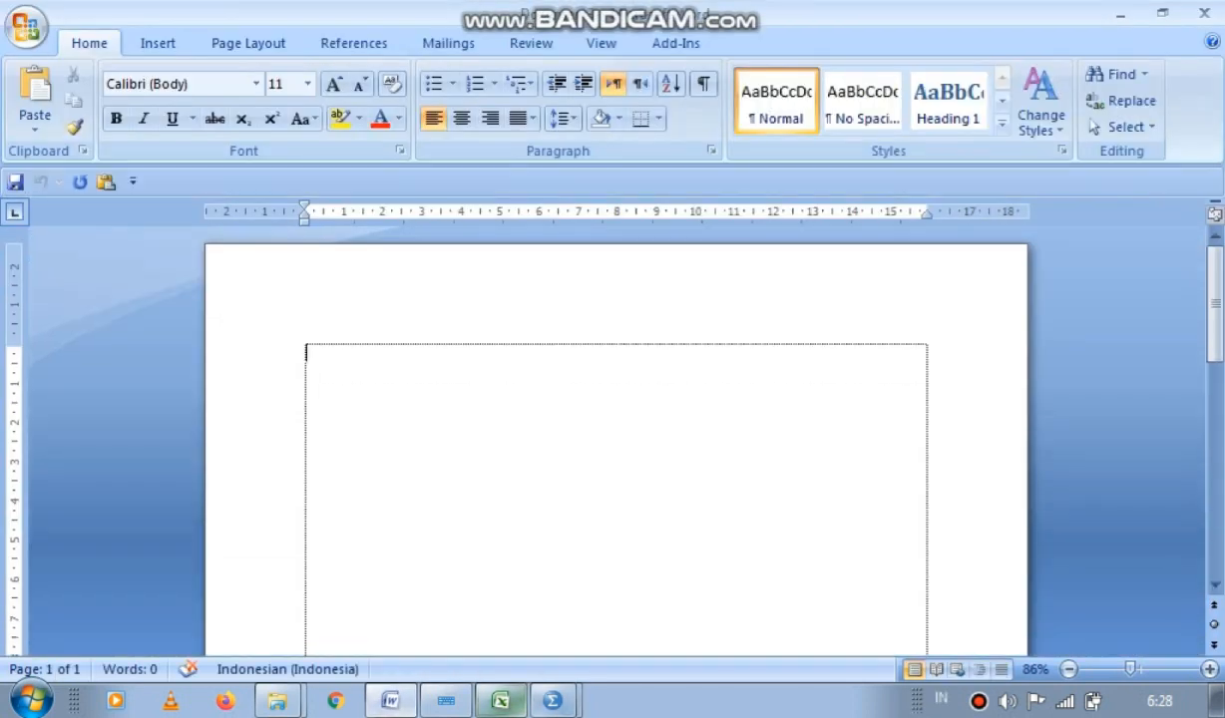
# Switch to SPSS Statistics and look over the empty Data Editor, its Variable View and the Output Viewer.
pyautogui.moveTo(551, 701)
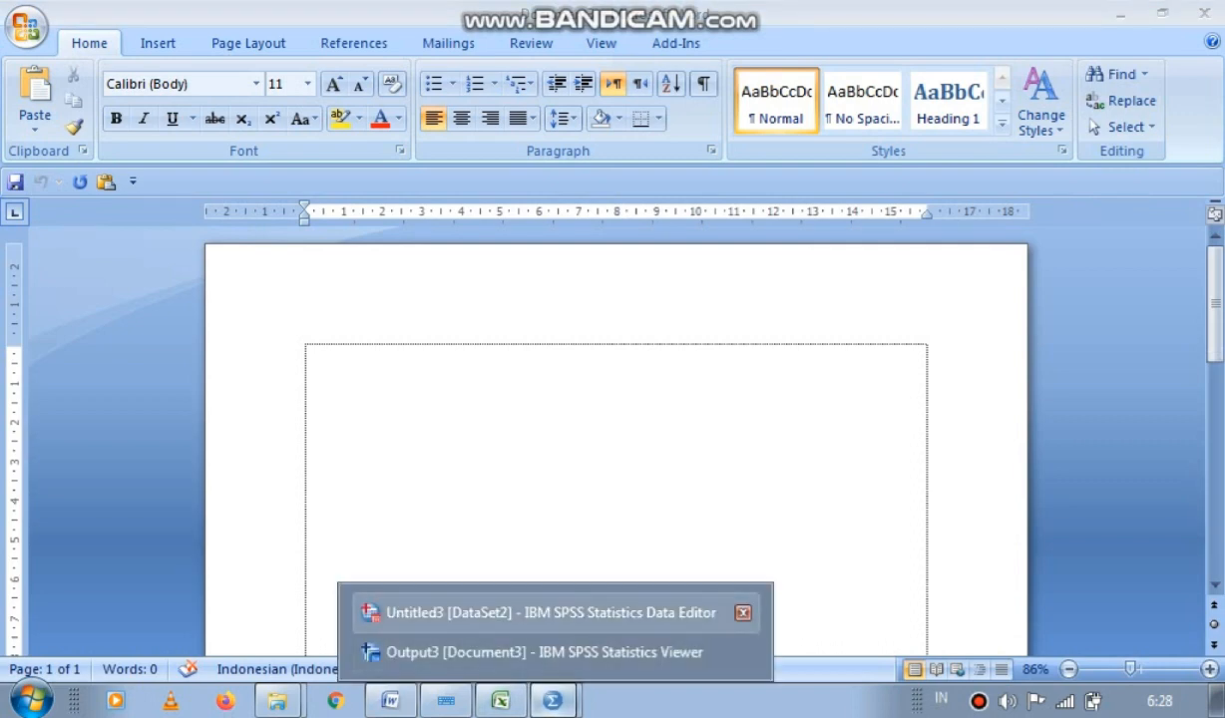
pyautogui.click(548, 612)
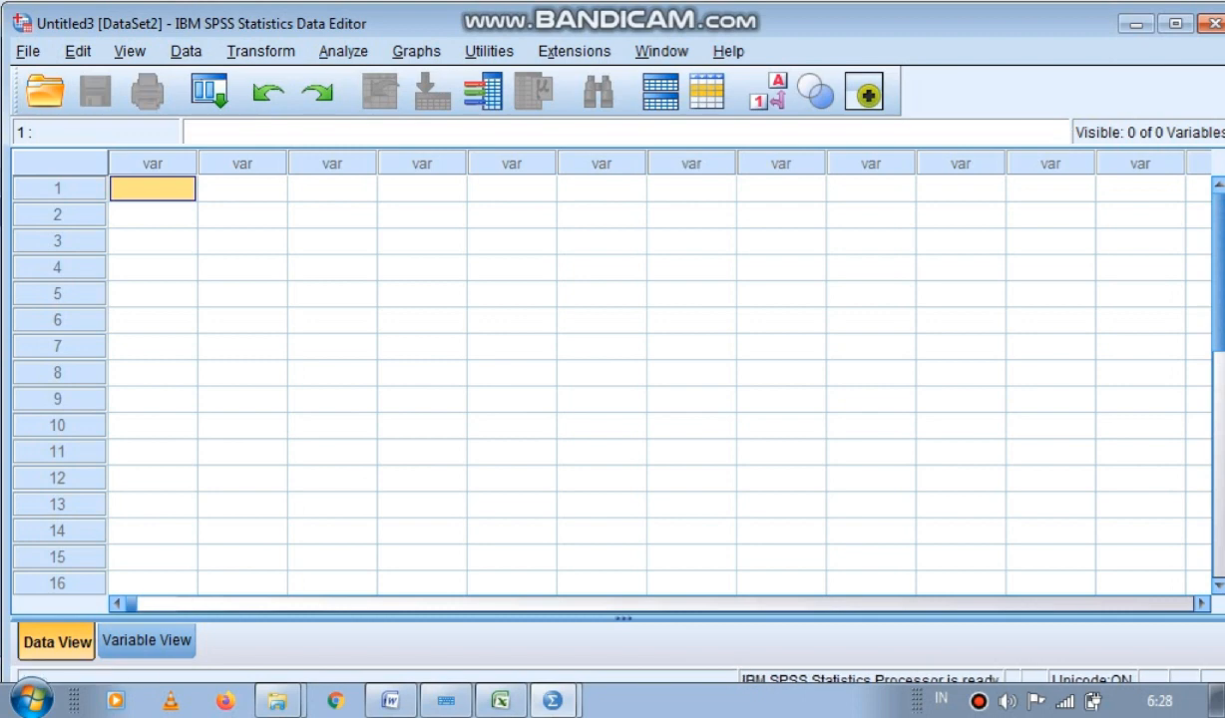
pyautogui.click(147, 641)
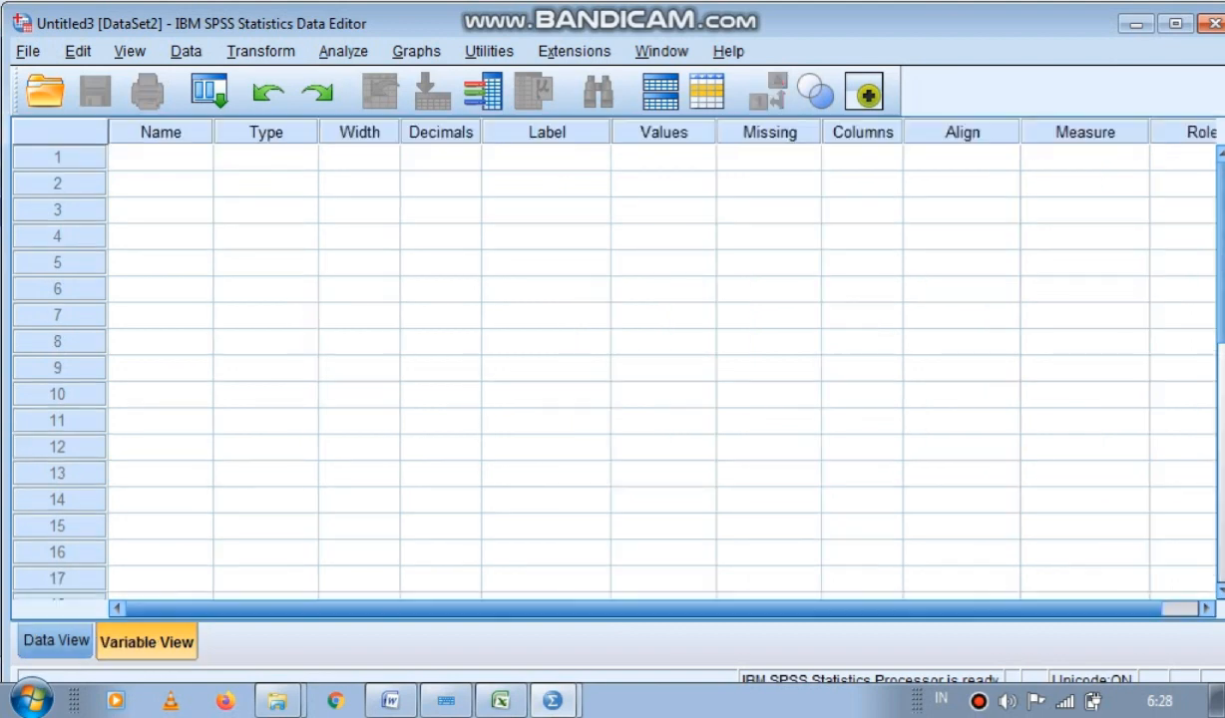
pyautogui.click(554, 701)
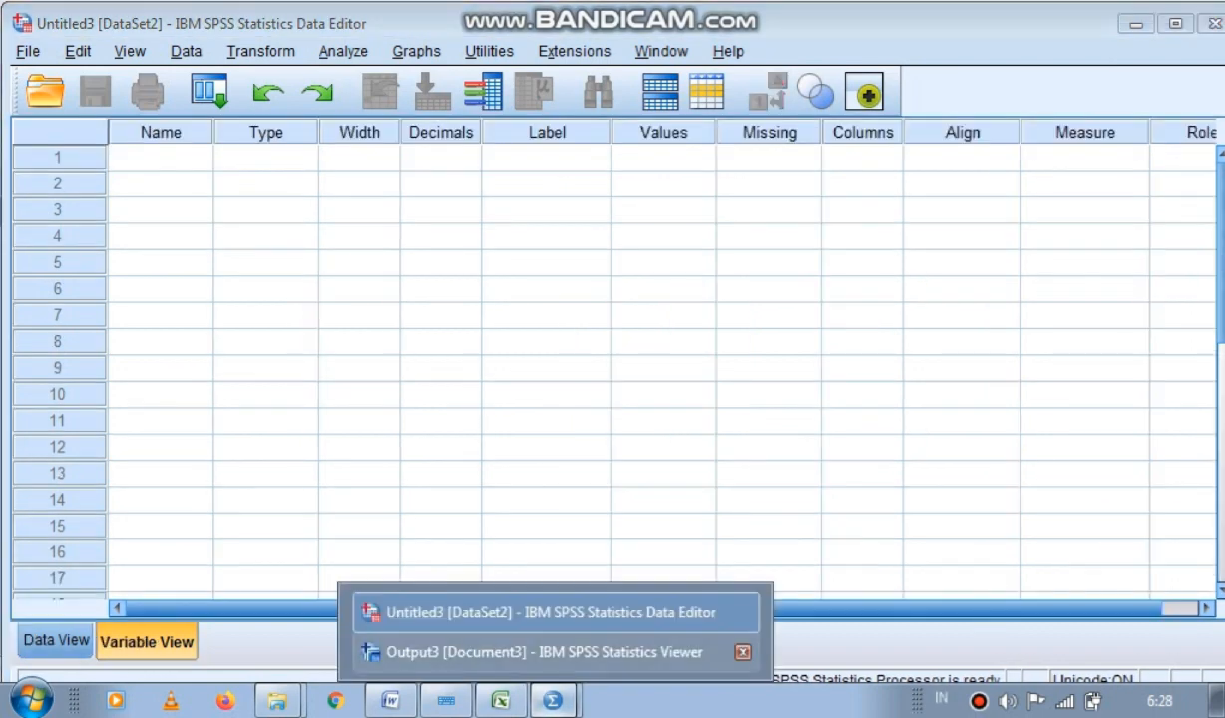
pyautogui.click(543, 652)
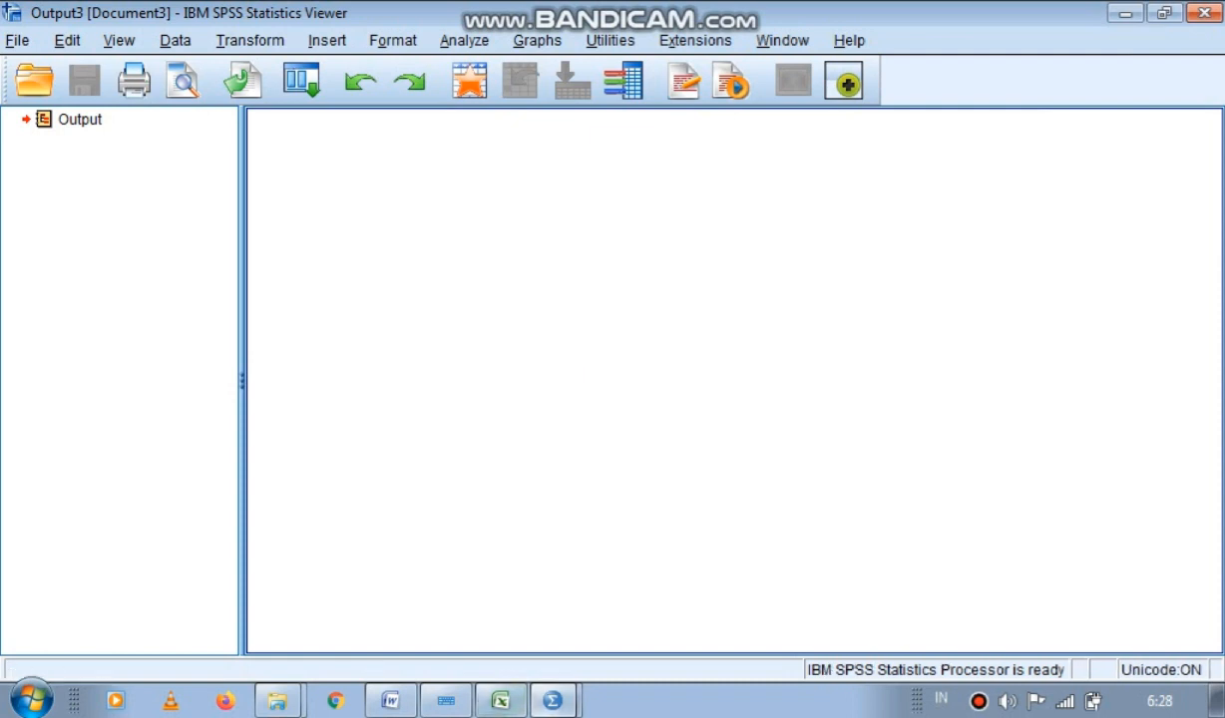
pyautogui.click(552, 701)
pyautogui.click(551, 612)
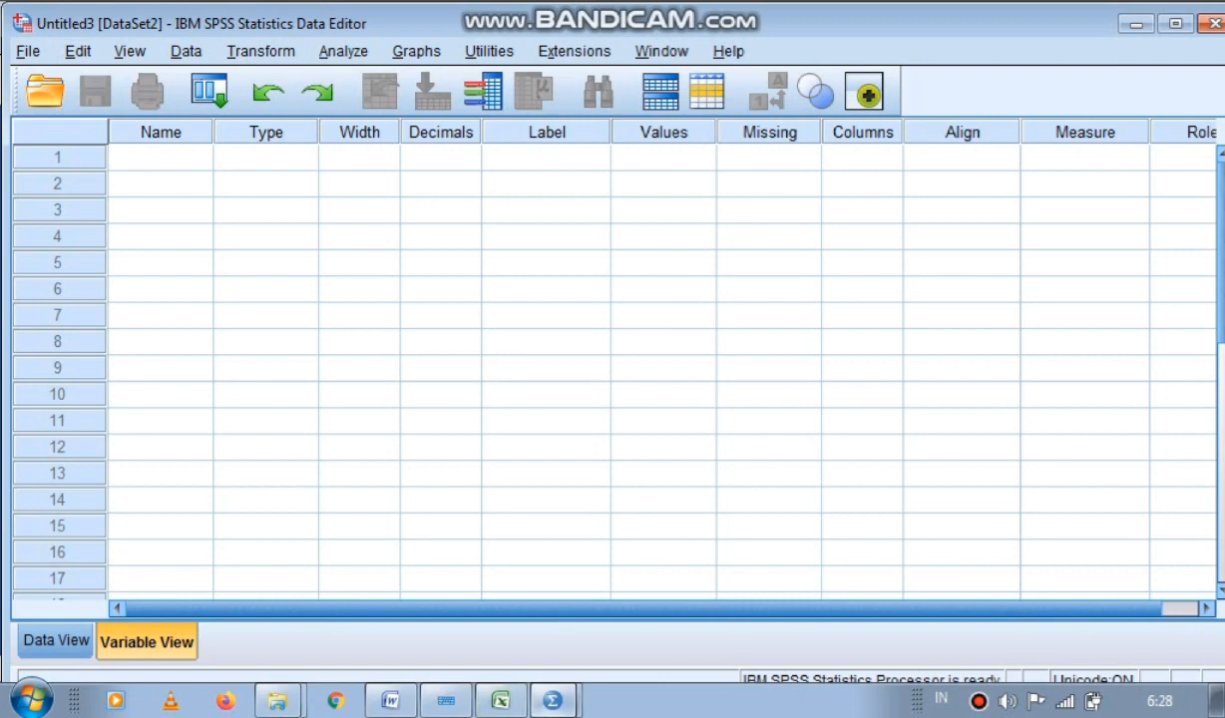
pyautogui.click(553, 701)
pyautogui.click(543, 653)
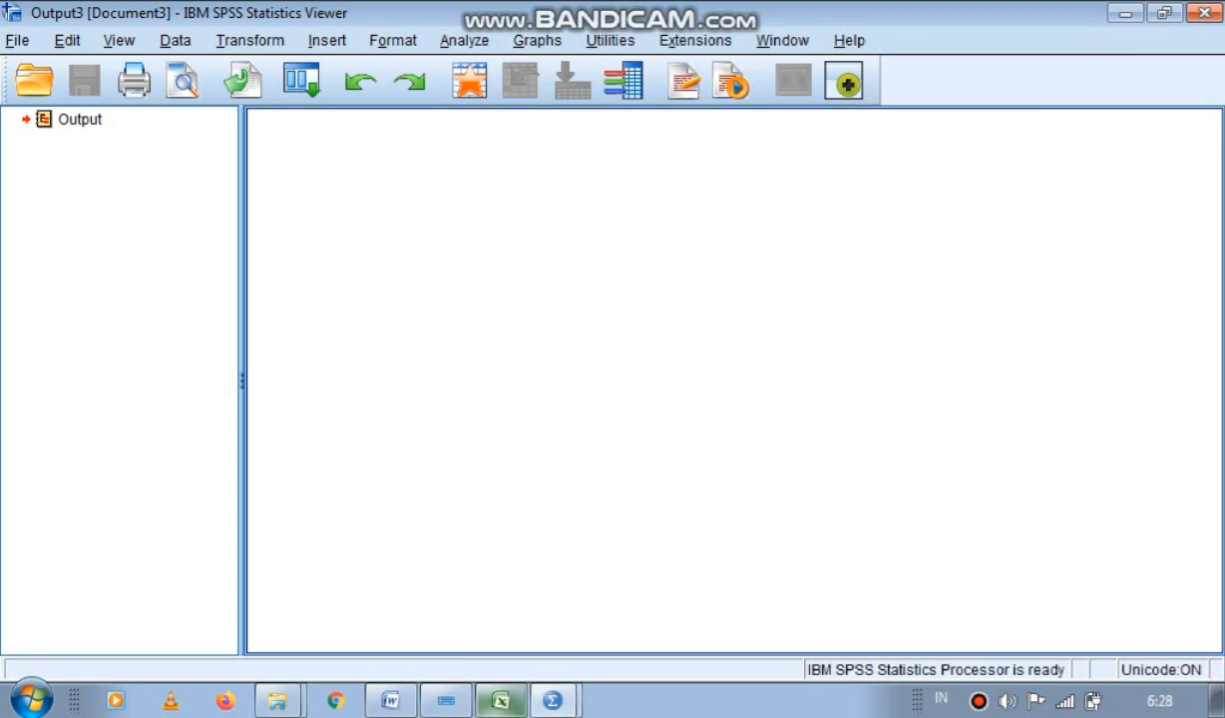
# Switch to Excel and examine the Pearson correlation and KEPUTUSAN rows on the Validitas sheet, plus the Reliabilitas sheet.
pyautogui.click(500, 701)
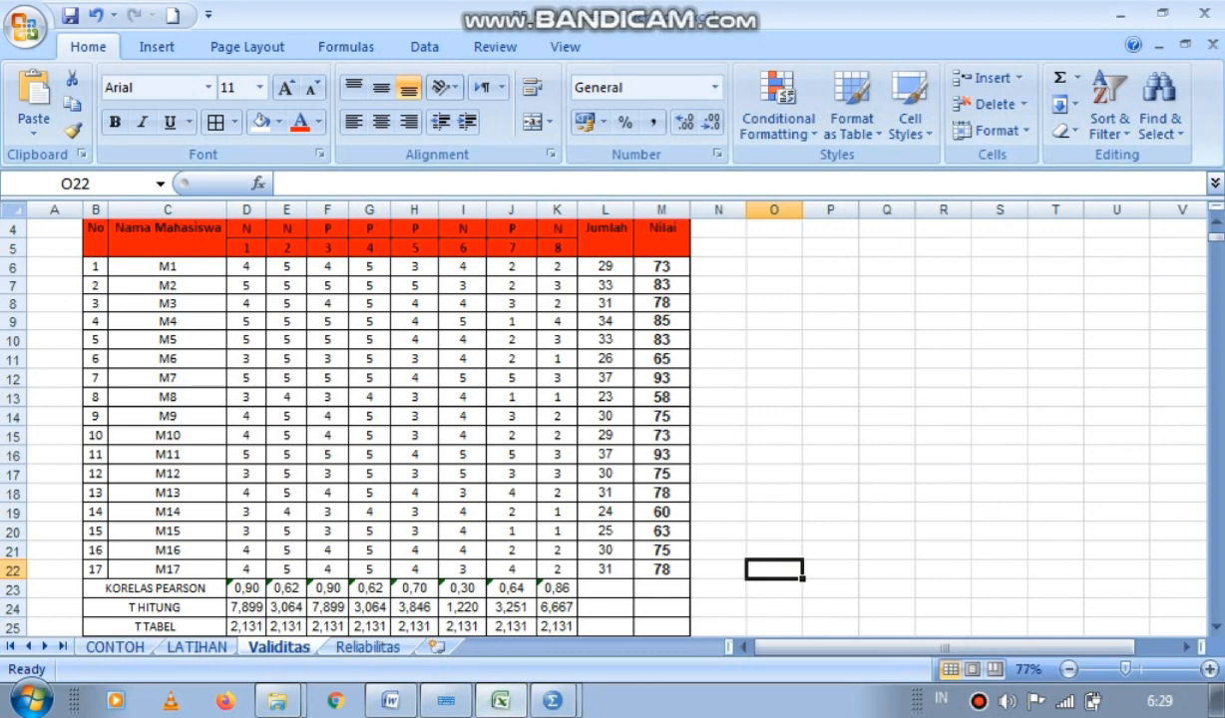
pyautogui.click(369, 589)
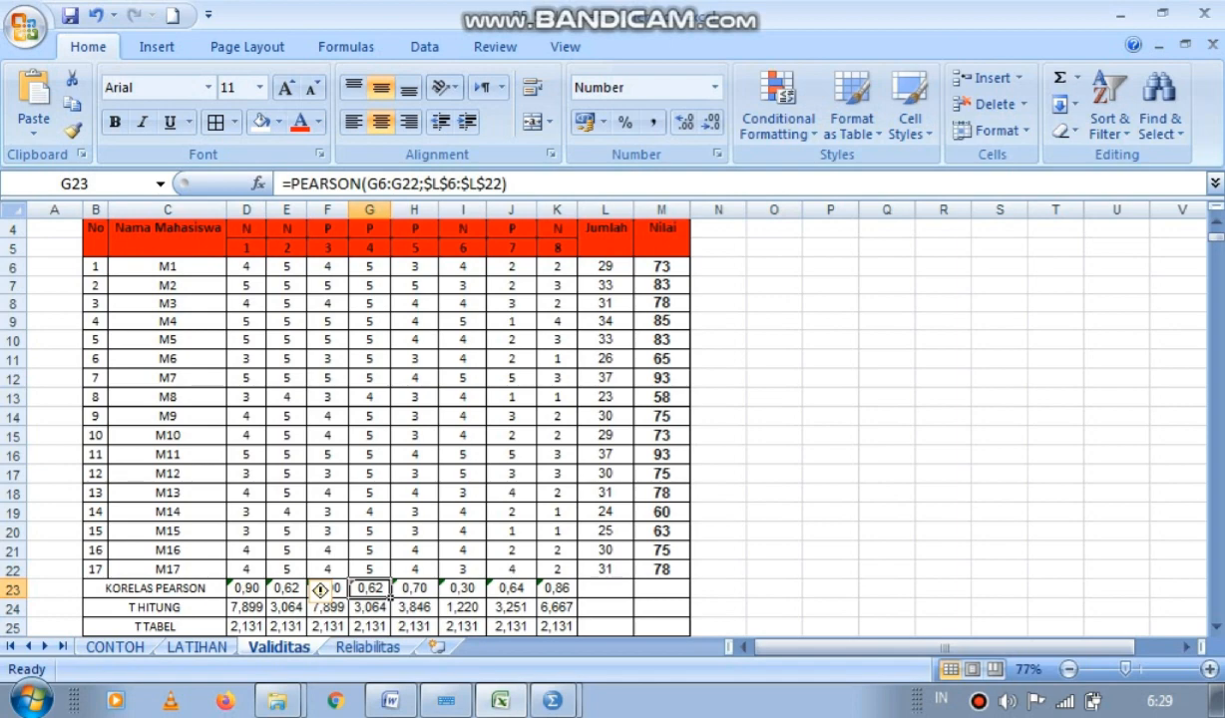
pyautogui.press('Down')
pyautogui.press('Down')
pyautogui.press('Down')
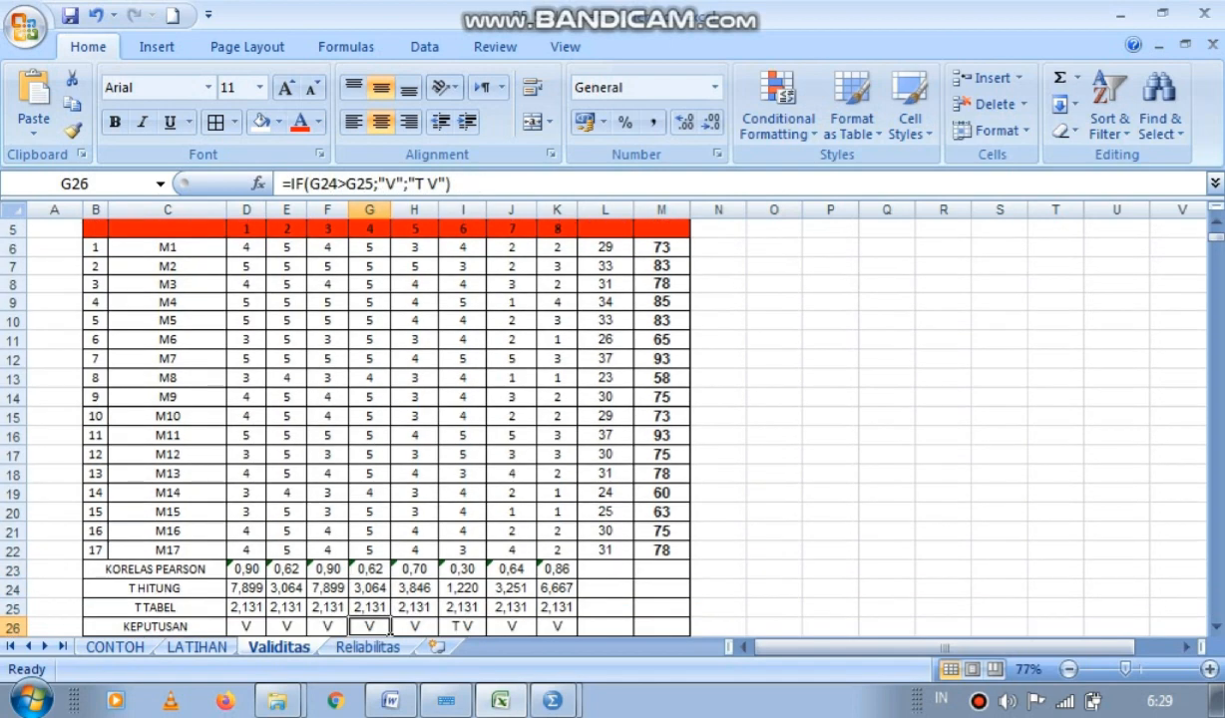
pyautogui.click(483, 627)
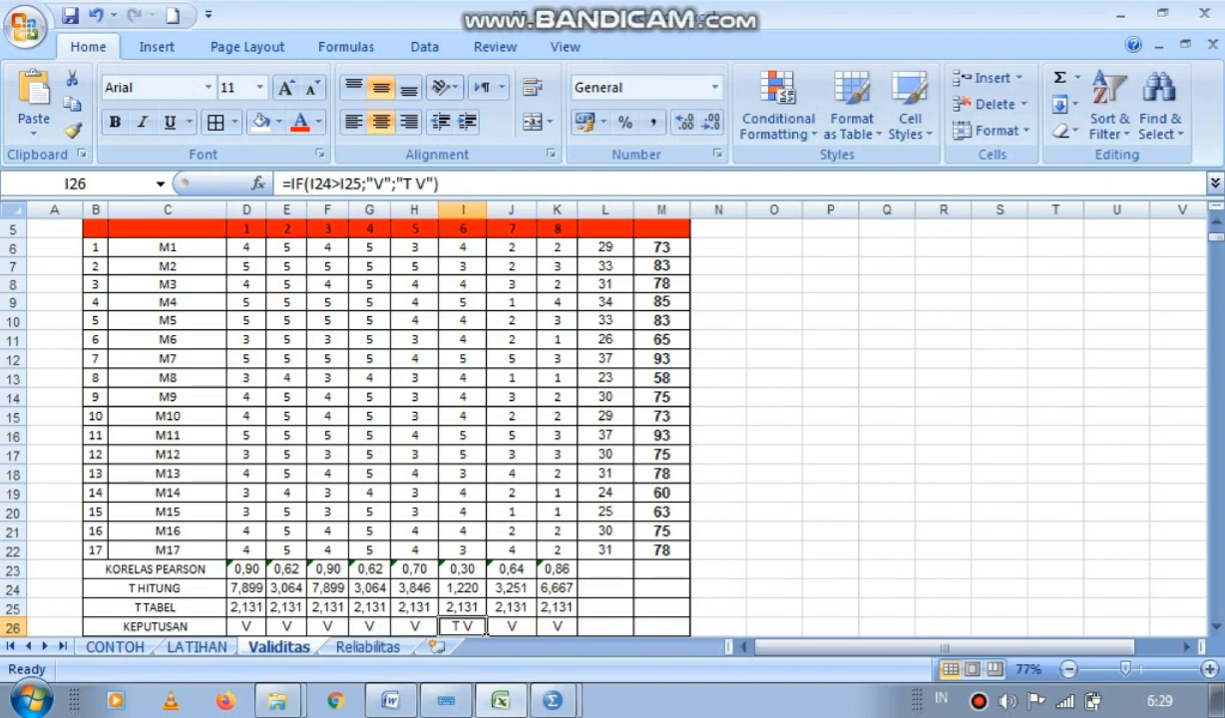
pyautogui.hotkey('ctrl', 'pagedown')
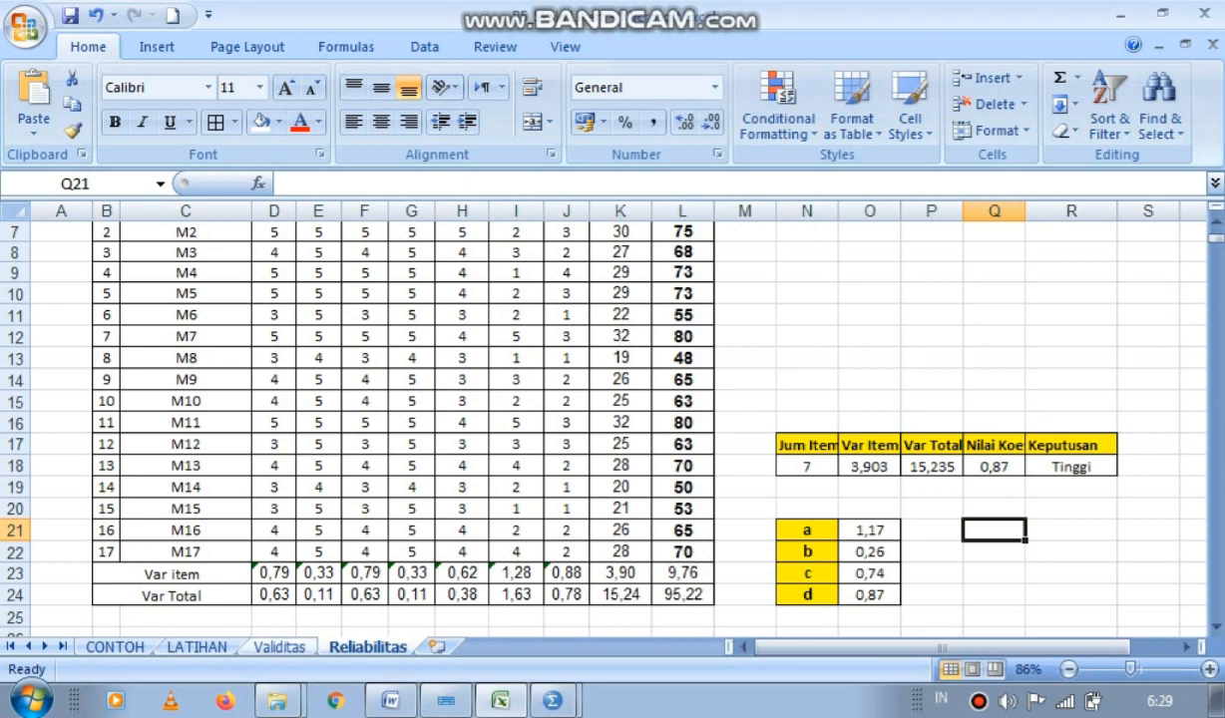
# Copy the item scores and Jumlah totals of all 17 students, range D6:L22, from the Validitas sheet.
pyautogui.click(282, 647)
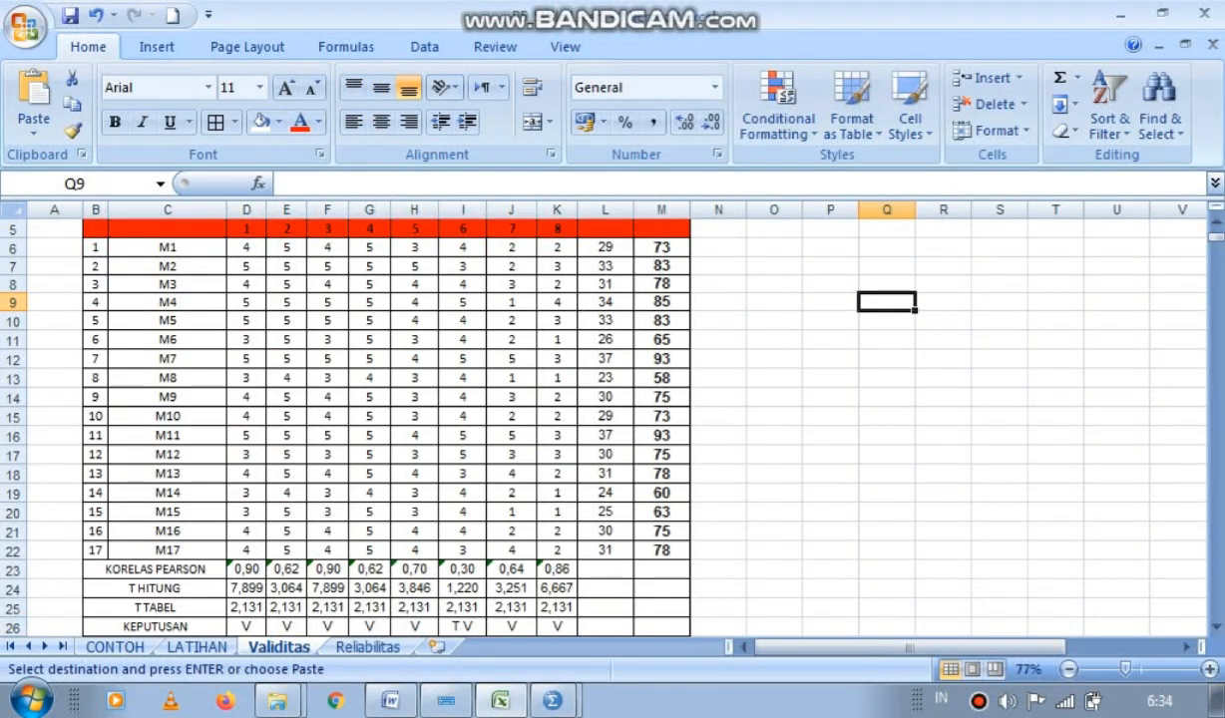
pyautogui.click(262, 254)
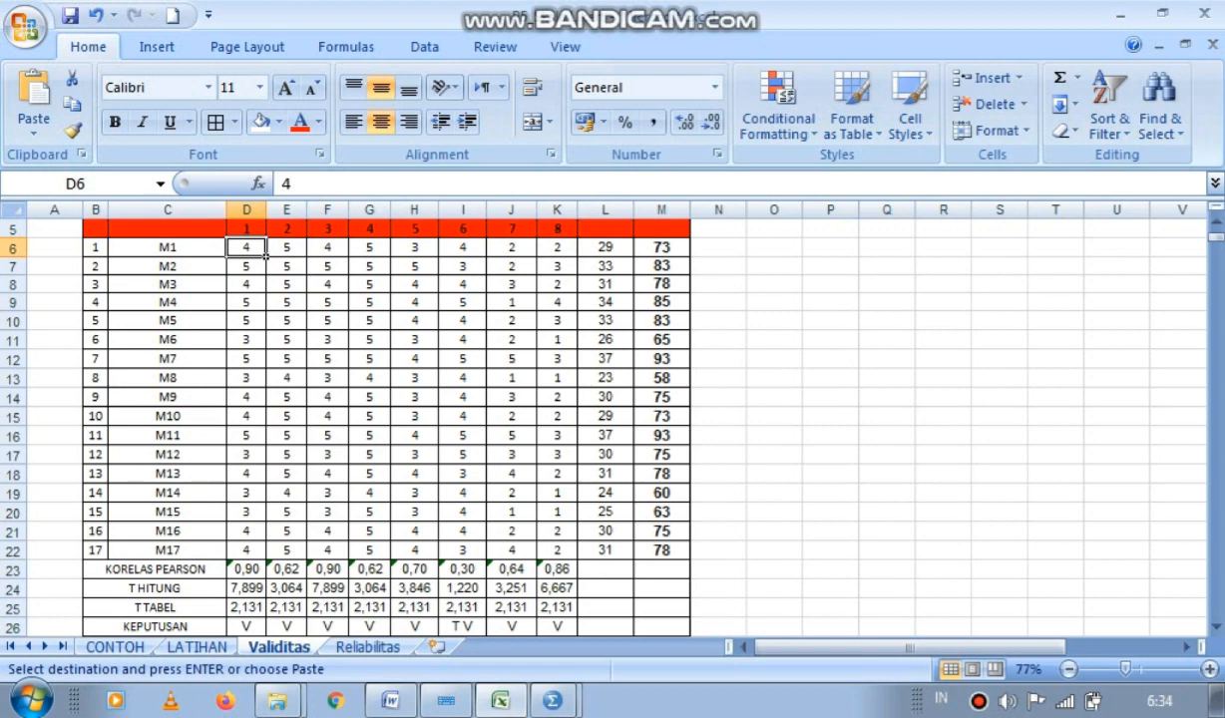
pyautogui.moveTo(265, 255); pyautogui.dragTo(633, 256)
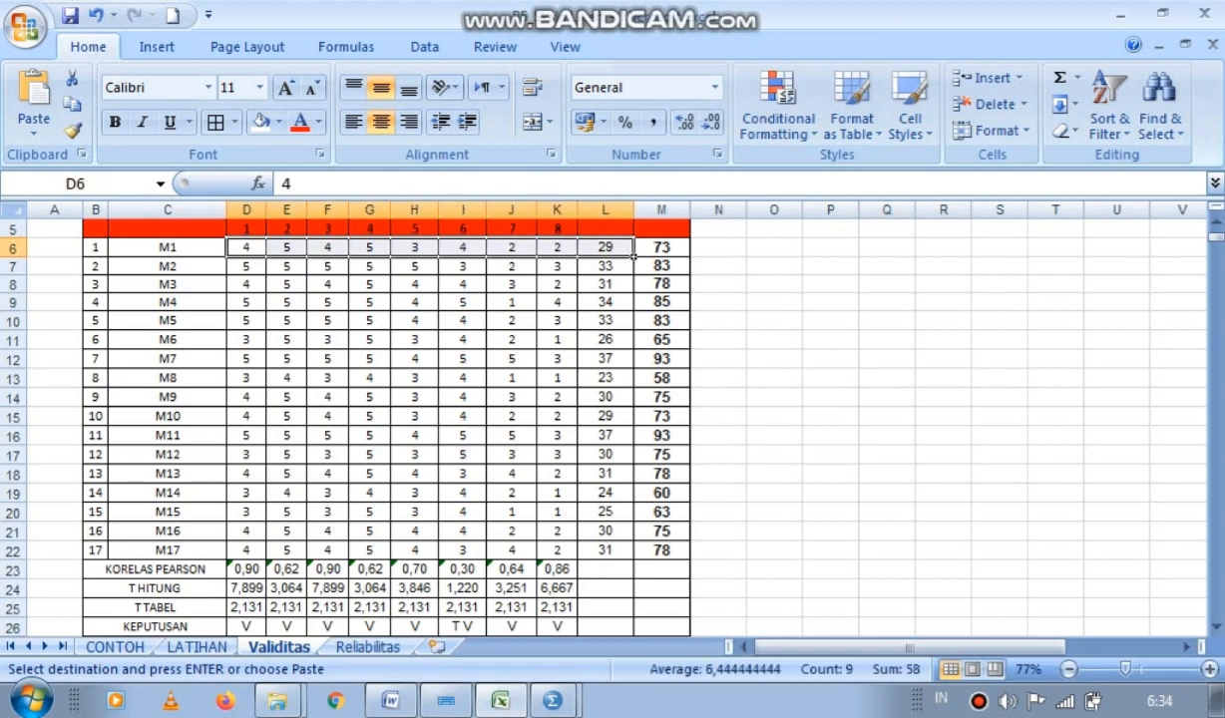
pyautogui.moveTo(633, 256); pyautogui.dragTo(634, 553)
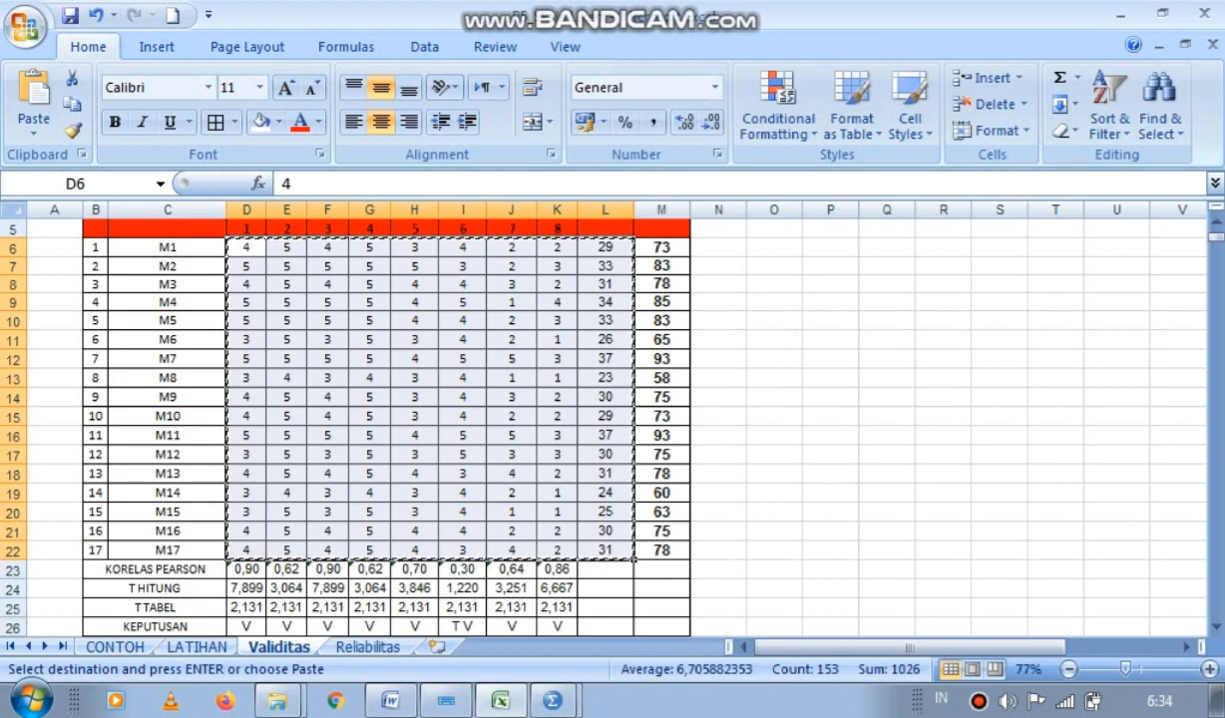
# Switch to the SPSS Data Editor and paste the copied scores into Data View starting at the first cell.
pyautogui.moveTo(551, 700)
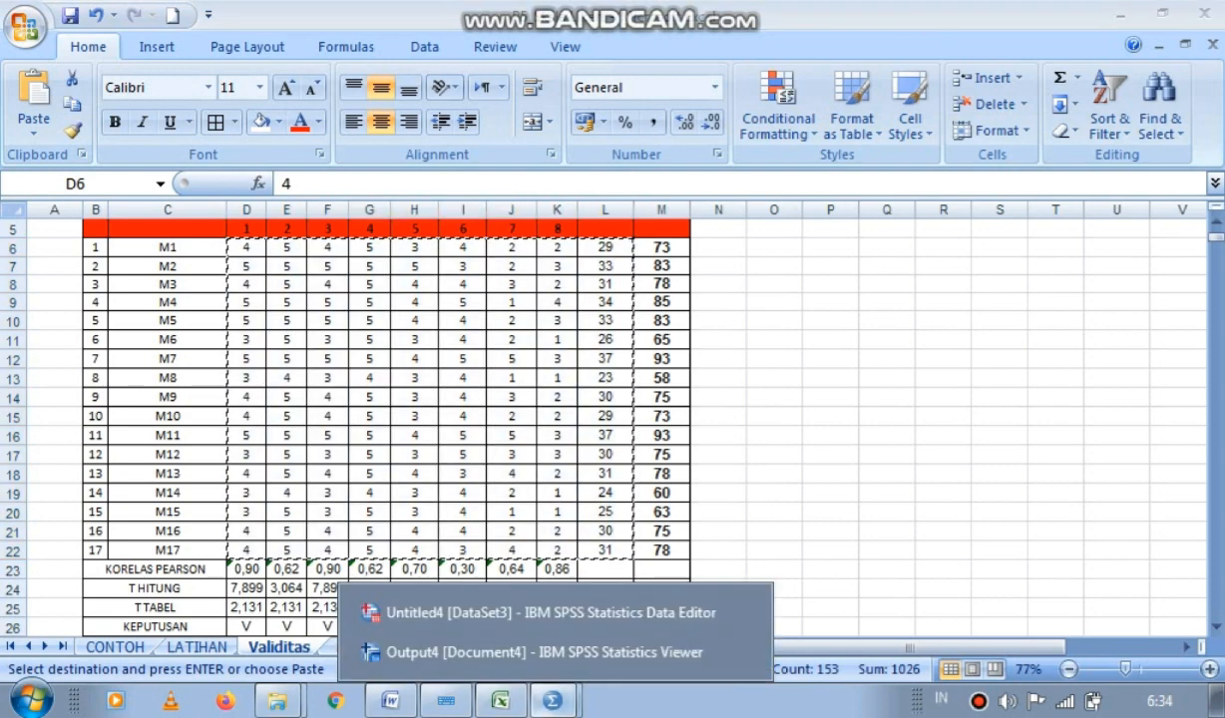
pyautogui.click(548, 612)
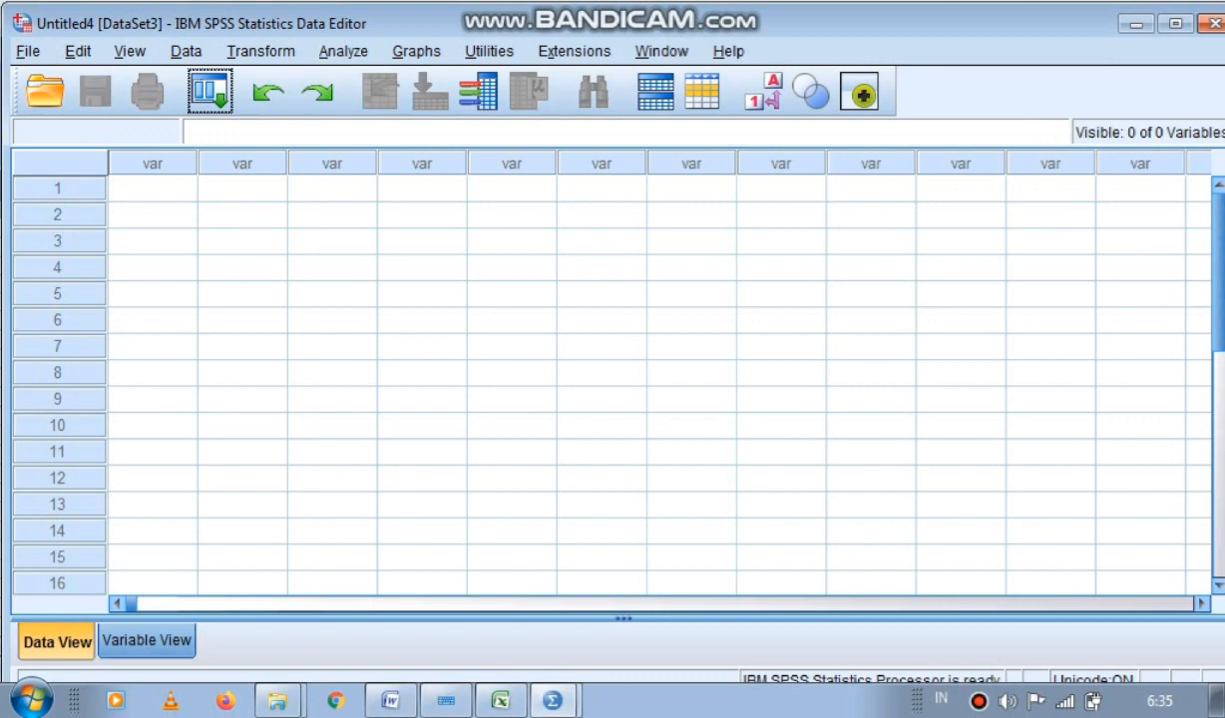
pyautogui.click(147, 641)
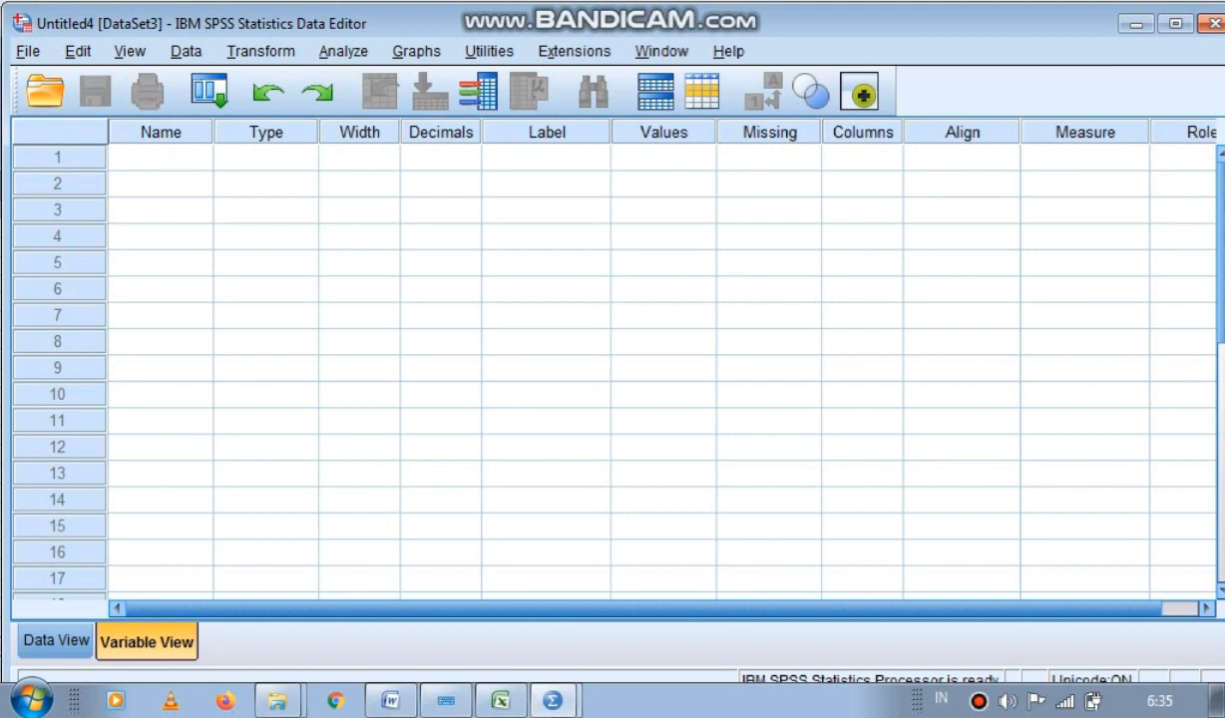
pyautogui.click(56, 640)
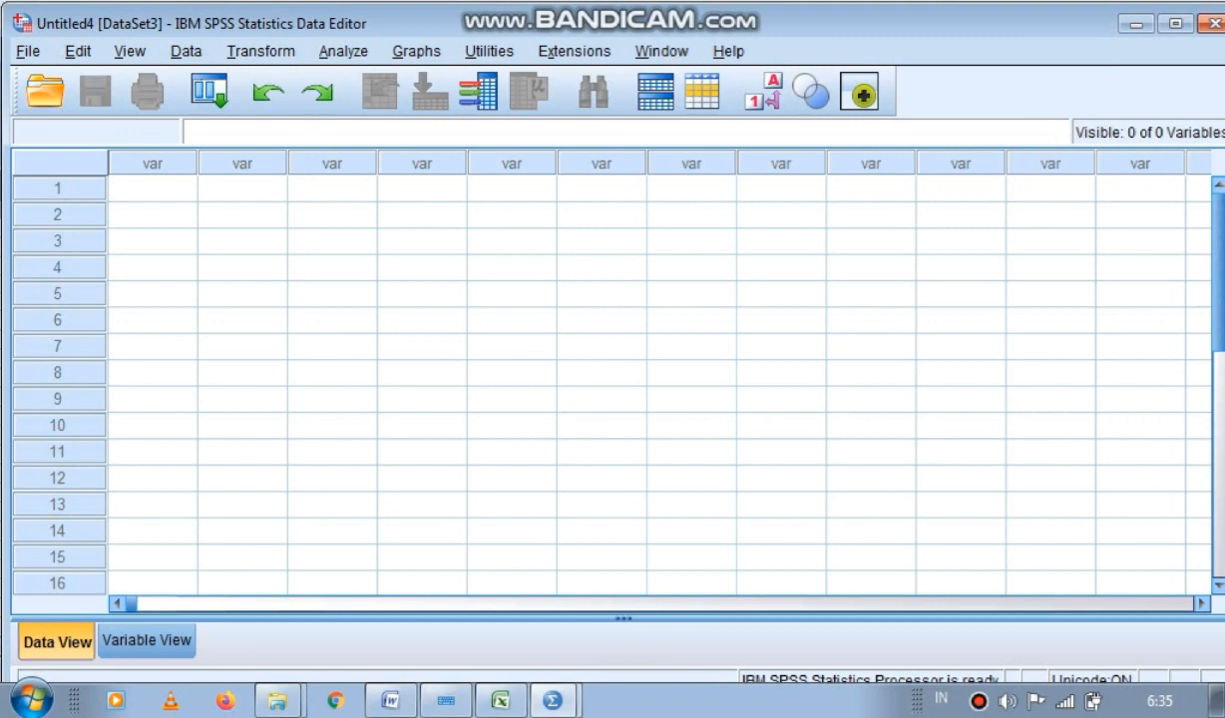
pyautogui.click(152, 189)
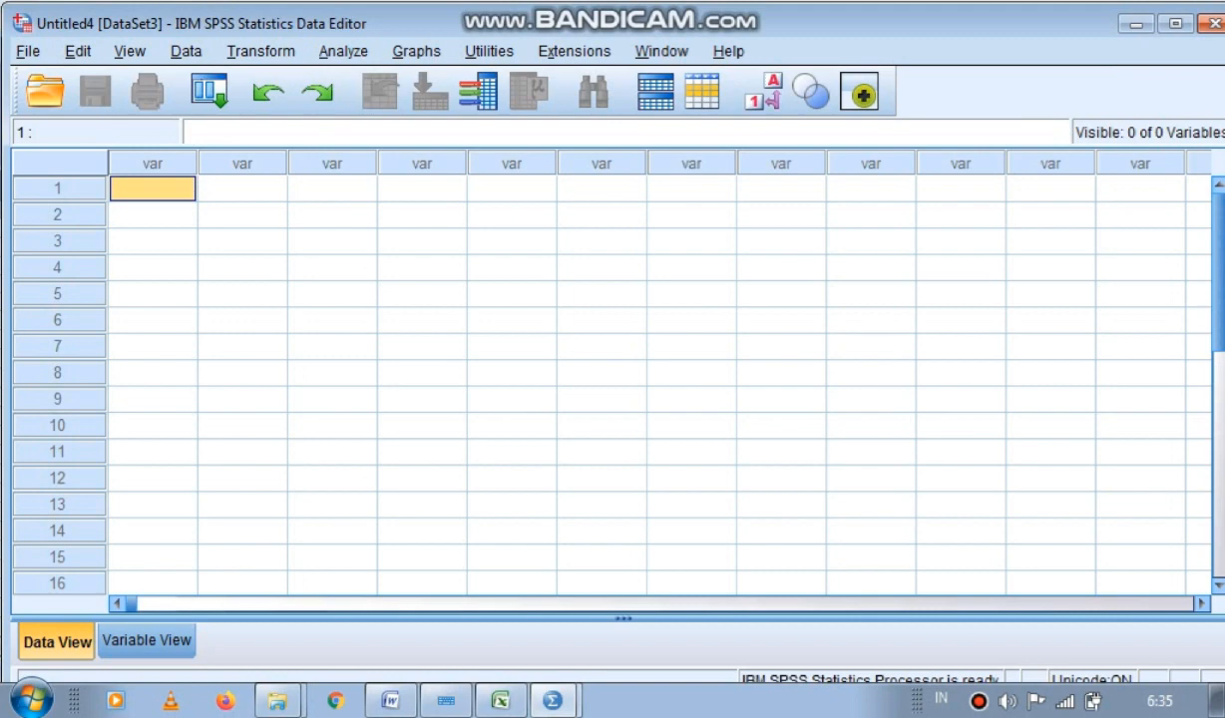
pyautogui.hotkey('ctrl', 'v')
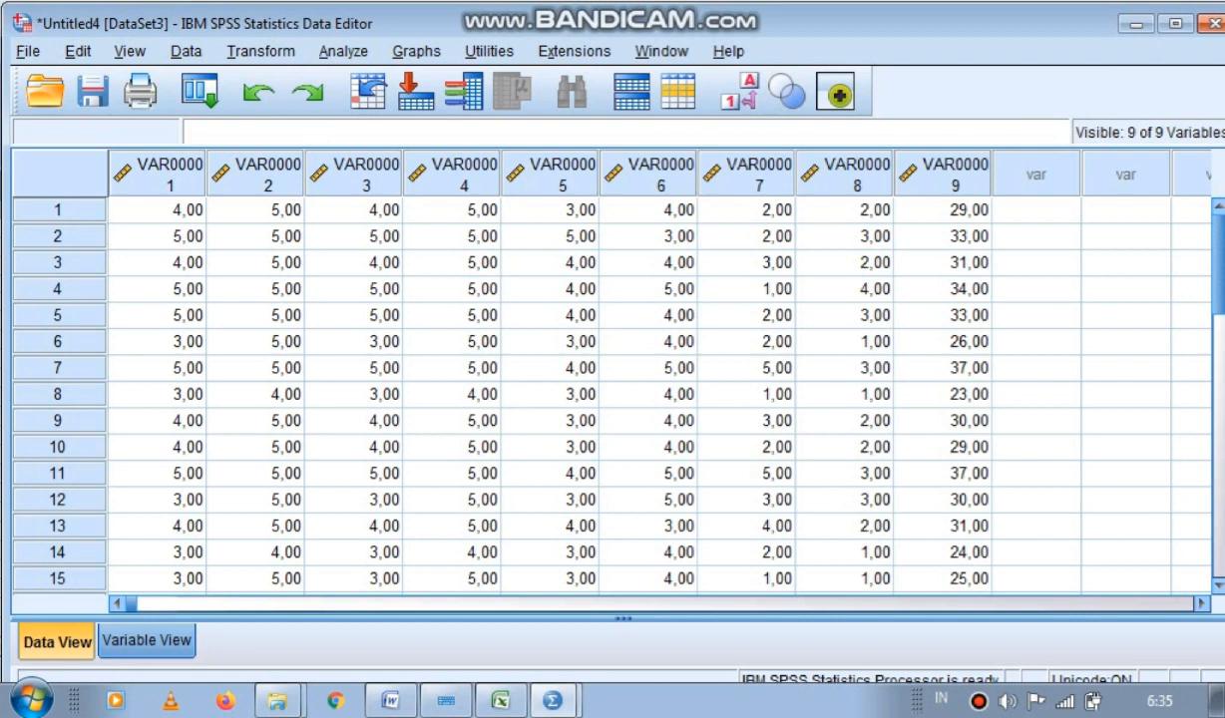
# Rename the first variable x1 in Variable View.
pyautogui.click(147, 640)
pyautogui.click(158, 158)
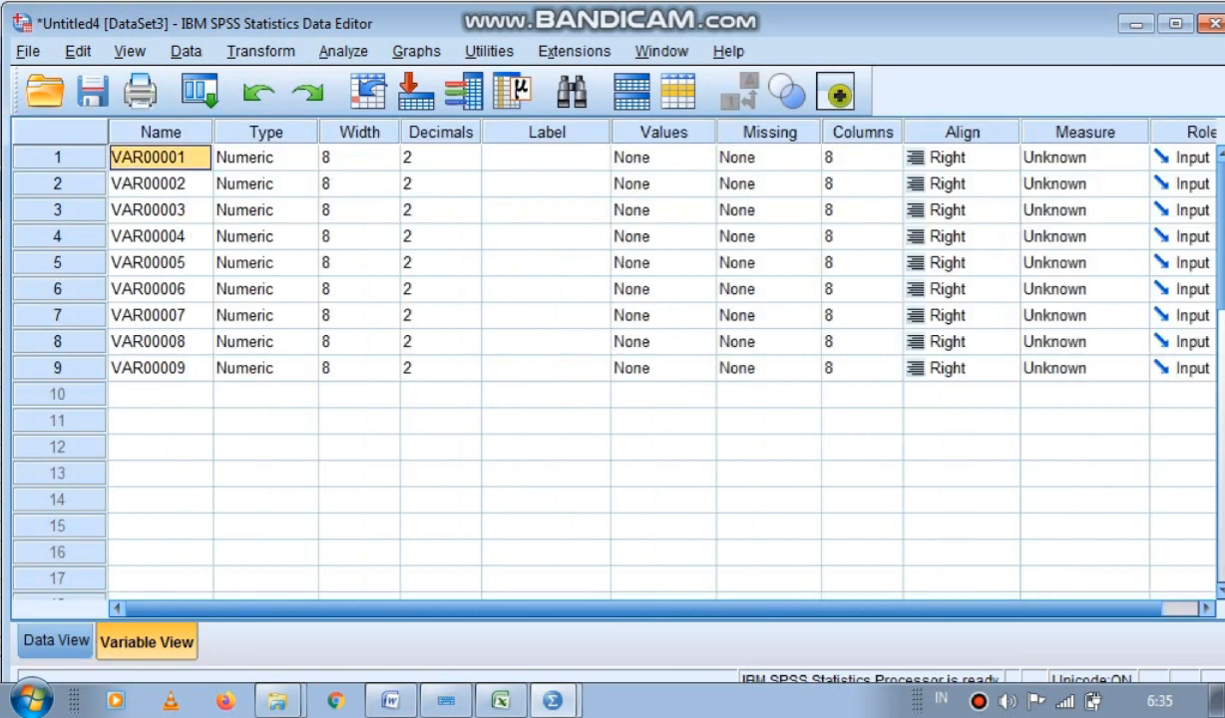
pyautogui.doubleClick(178, 157)
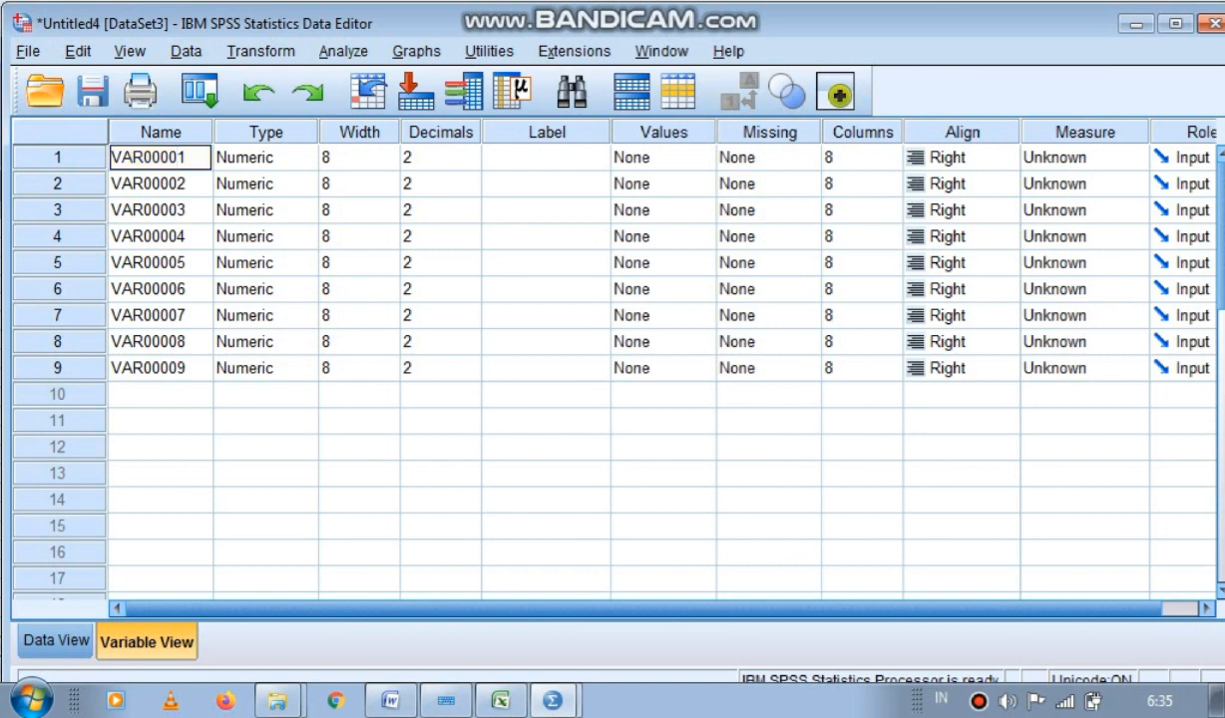
pyautogui.moveTo(179, 157); pyautogui.dragTo(110, 157)
pyautogui.write('x1')
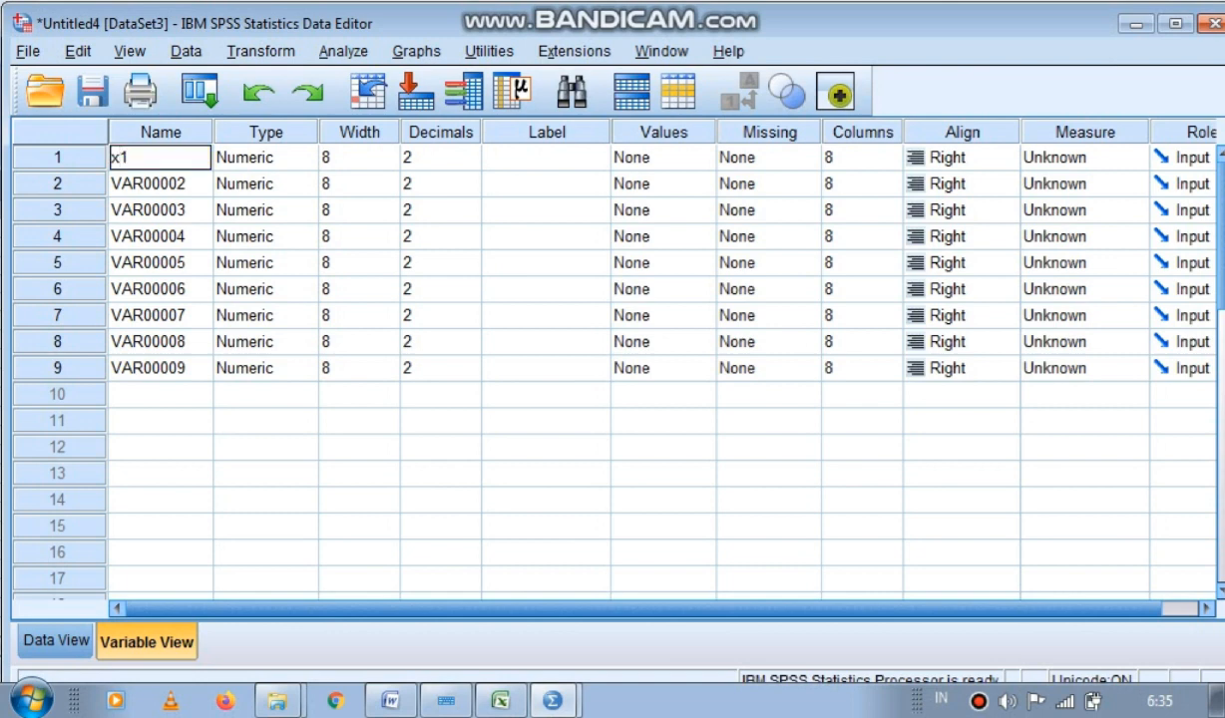
# Rename the second variable x2.
pyautogui.click(160, 210)
pyautogui.doubleClick(177, 184)
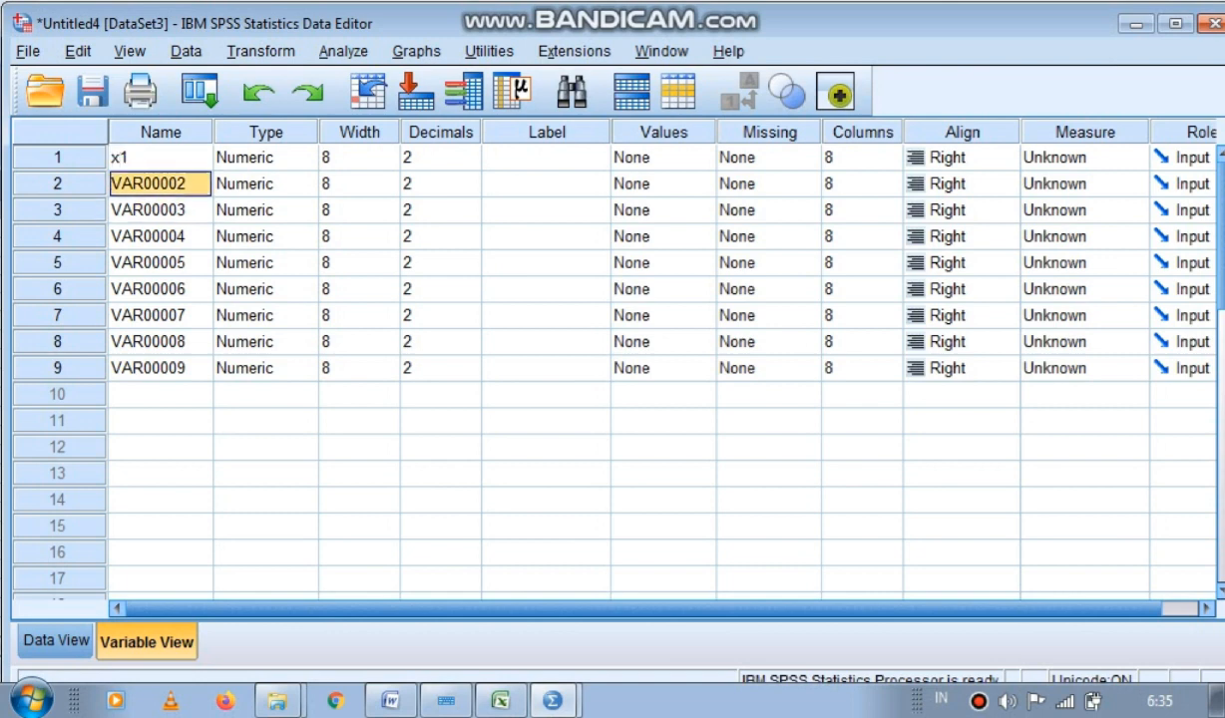
pyautogui.moveTo(111, 184); pyautogui.dragTo(179, 184)
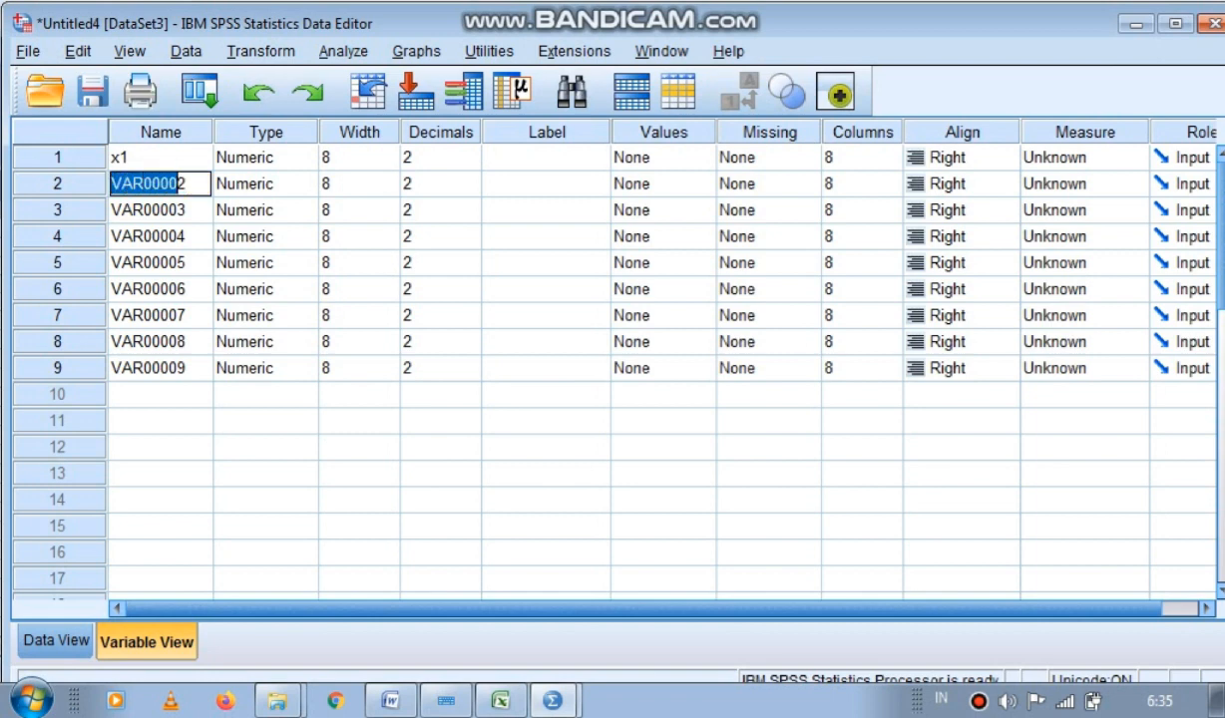
pyautogui.write('x2')
pyautogui.press('Return')
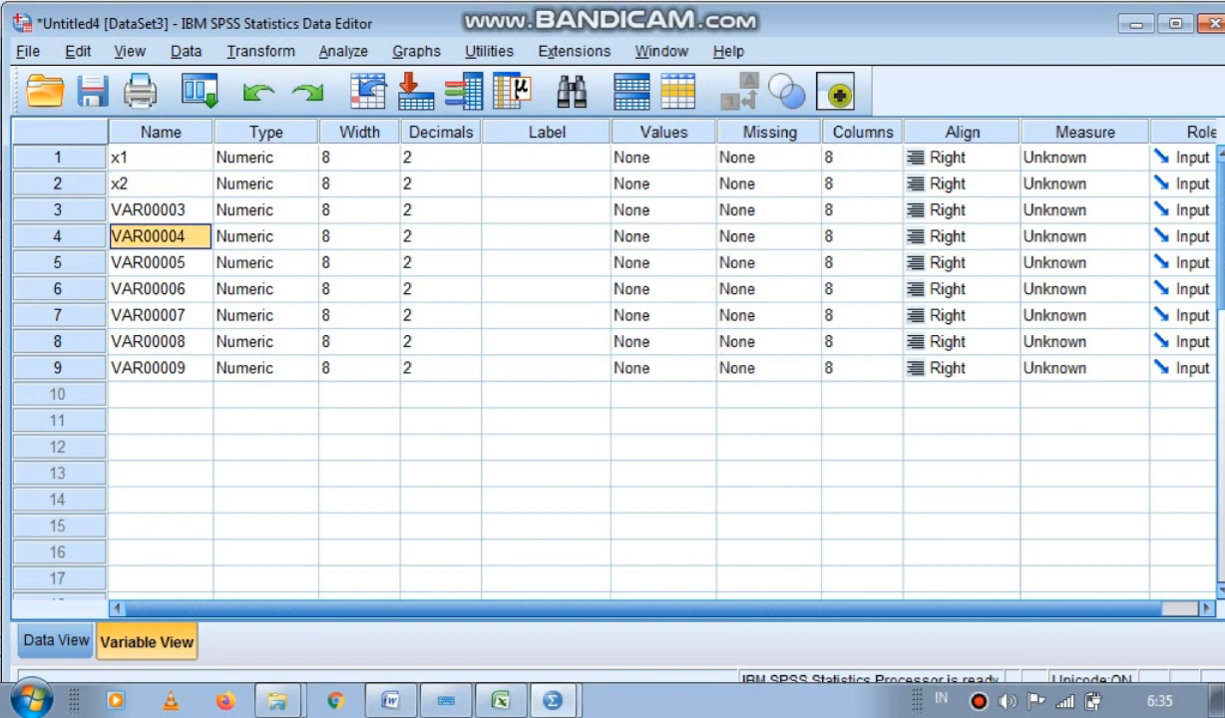
# Rename the third variable x3 and the fourth variable x4.
pyautogui.doubleClick(159, 209)
pyautogui.moveTo(176, 209); pyautogui.dragTo(111, 210)
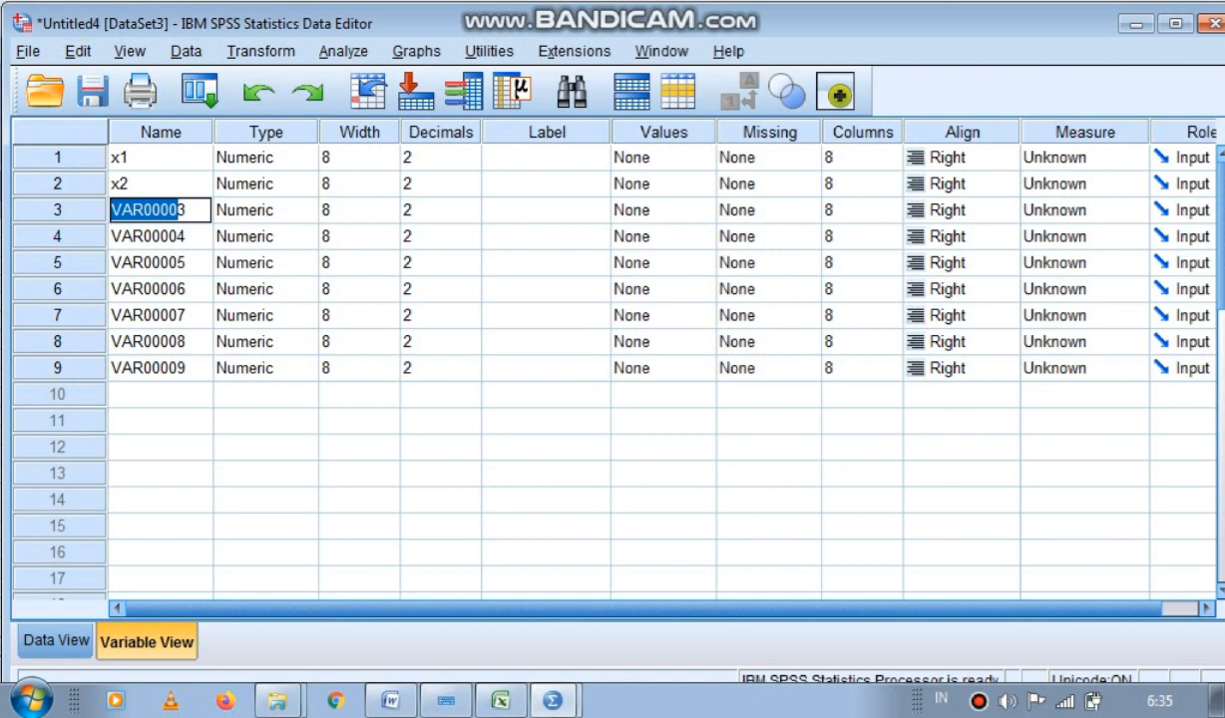
pyautogui.write('x3')
pyautogui.doubleClick(150, 236)
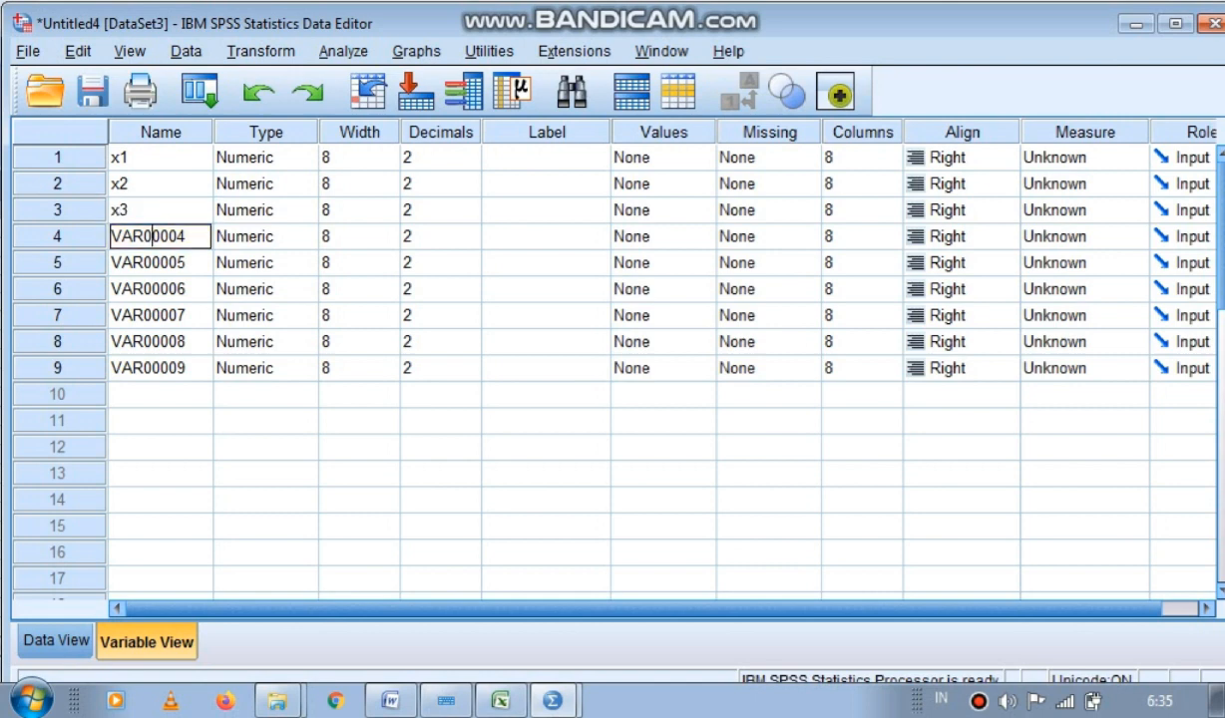
pyautogui.moveTo(176, 236); pyautogui.dragTo(111, 236)
pyautogui.write('x4')
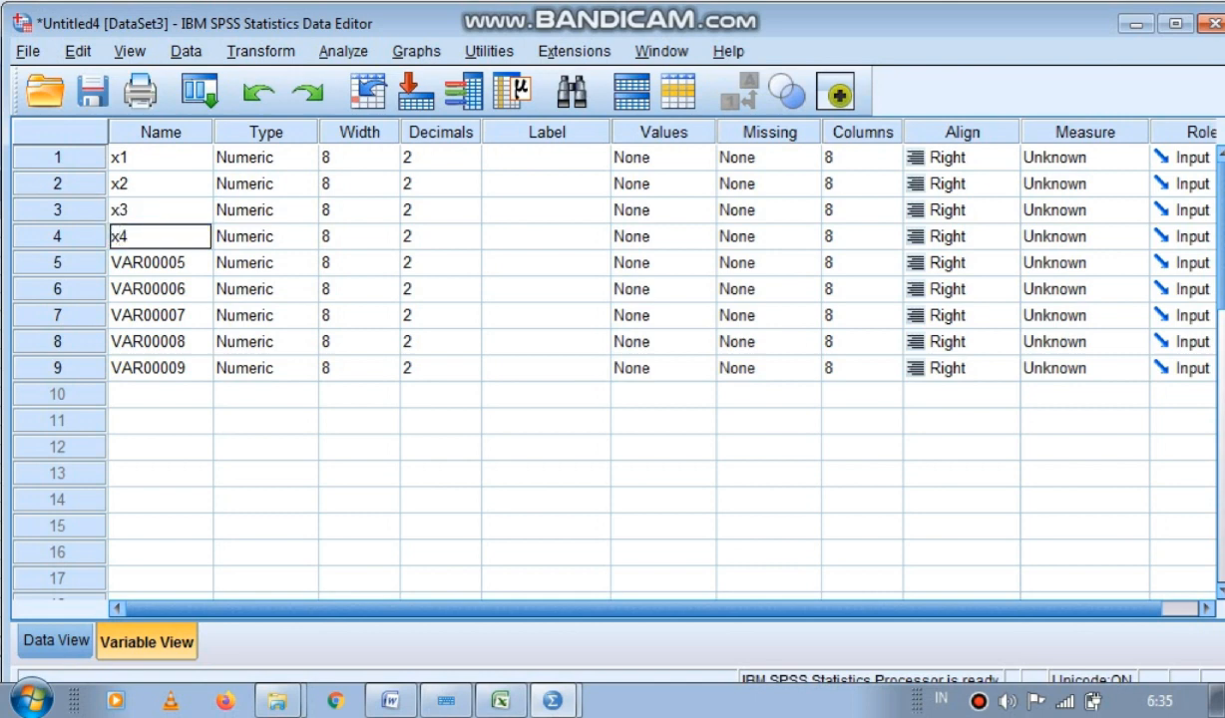
pyautogui.click(159, 316)
pyautogui.click(159, 158)
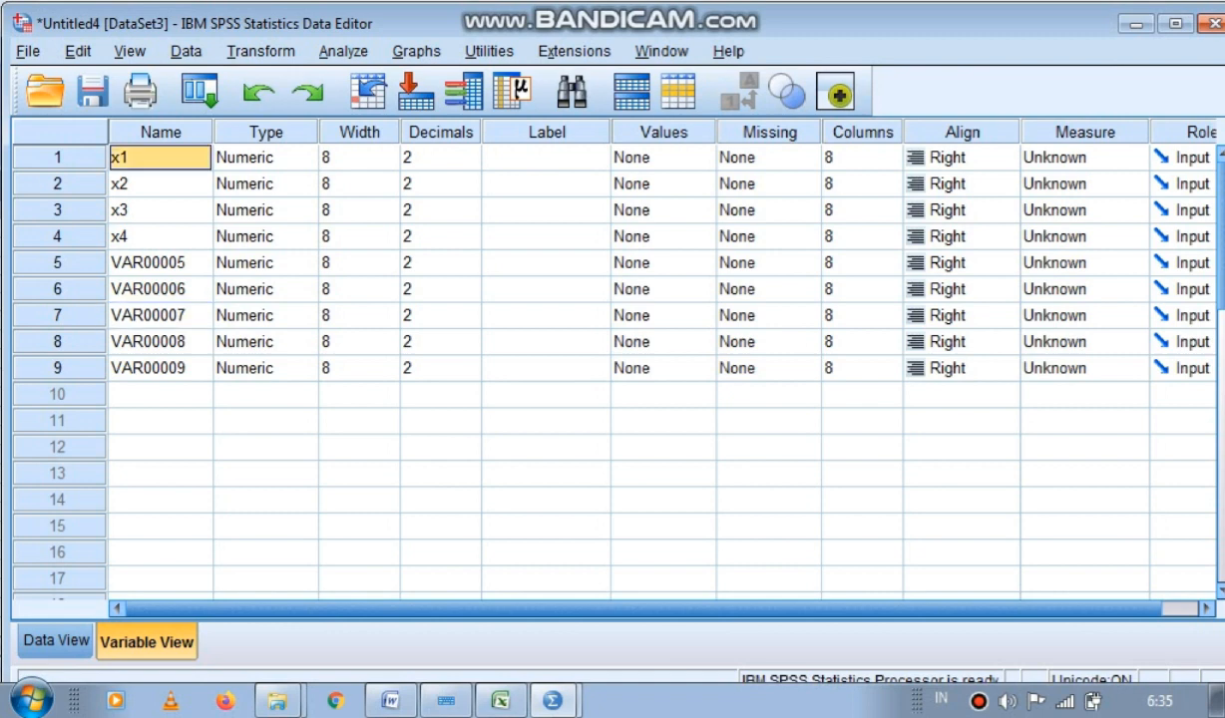
pyautogui.hotkey('shift', 'Down')
pyautogui.moveTo(159, 183); pyautogui.dragTo(160, 289)
# Rename the fifth variable x5 and the sixth variable x6.
pyautogui.click(160, 263)
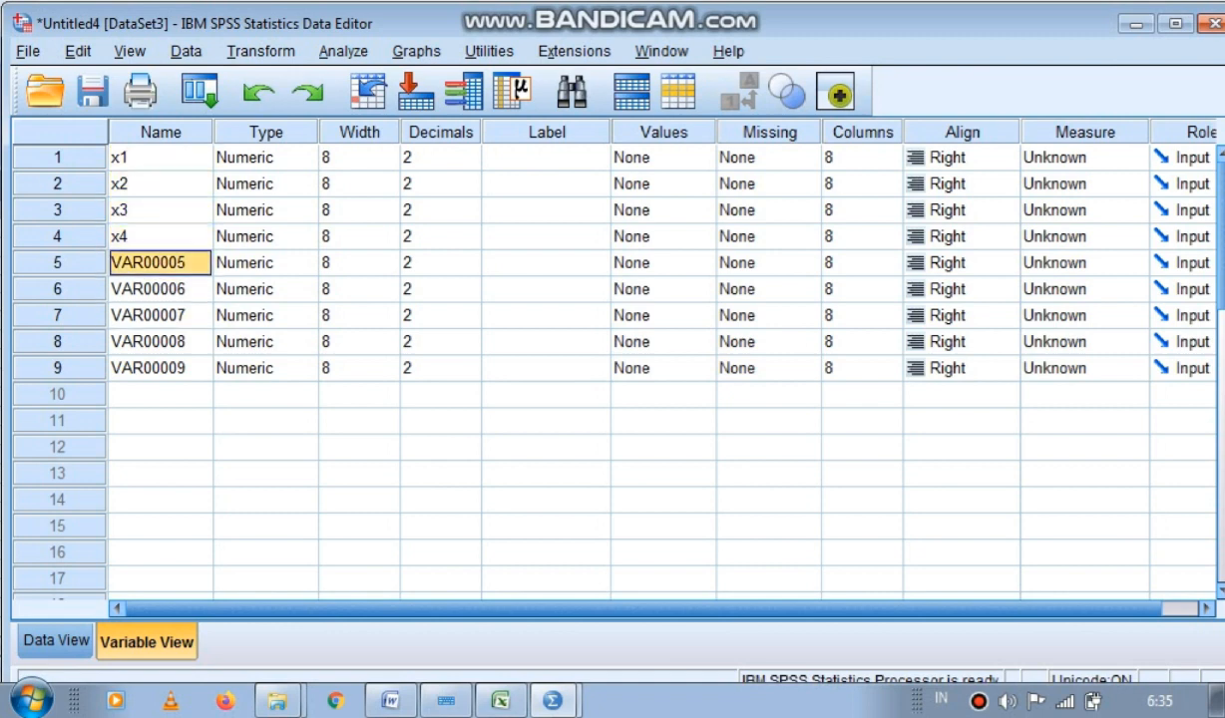
pyautogui.doubleClick(178, 263)
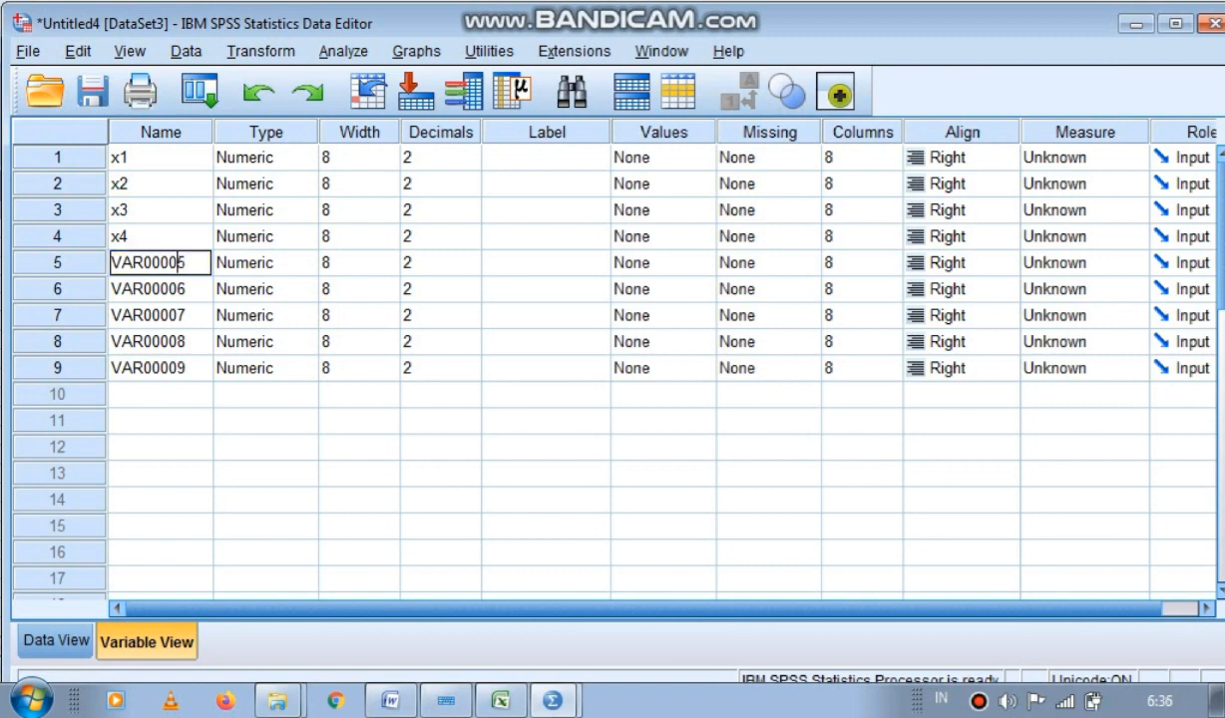
pyautogui.moveTo(179, 263); pyautogui.dragTo(110, 264)
pyautogui.write('x5')
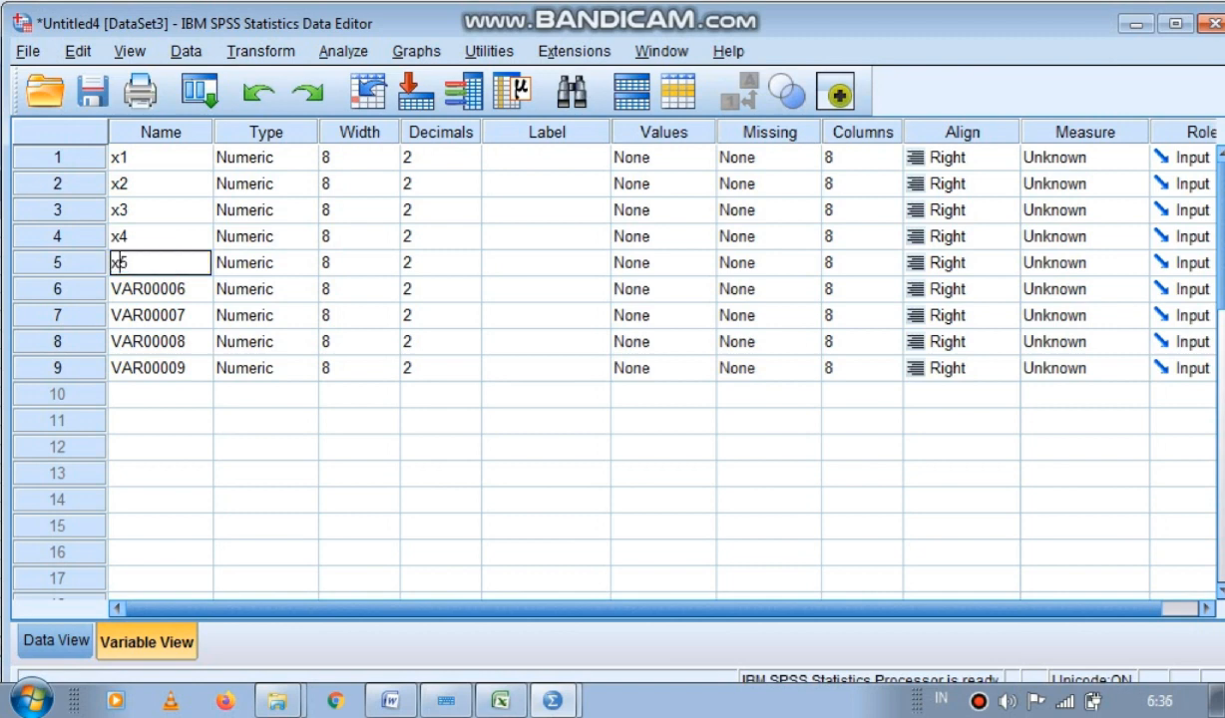
pyautogui.doubleClick(179, 289)
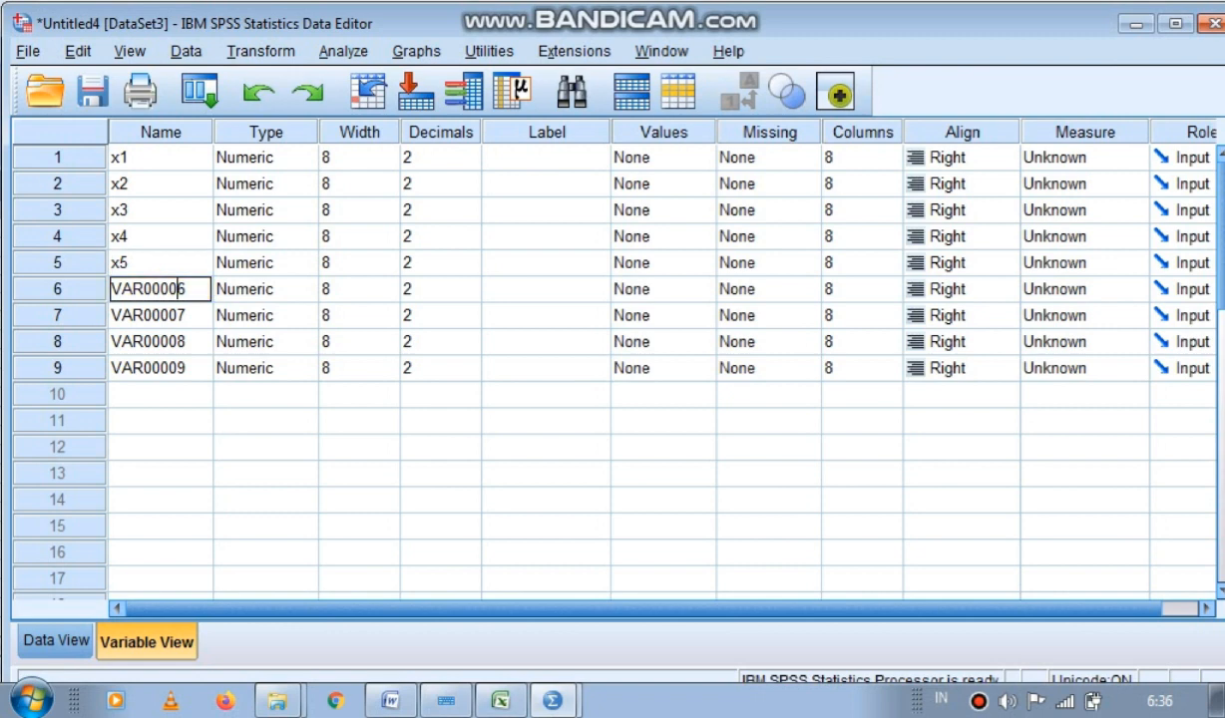
pyautogui.moveTo(178, 289); pyautogui.dragTo(108, 288)
pyautogui.write('x6')
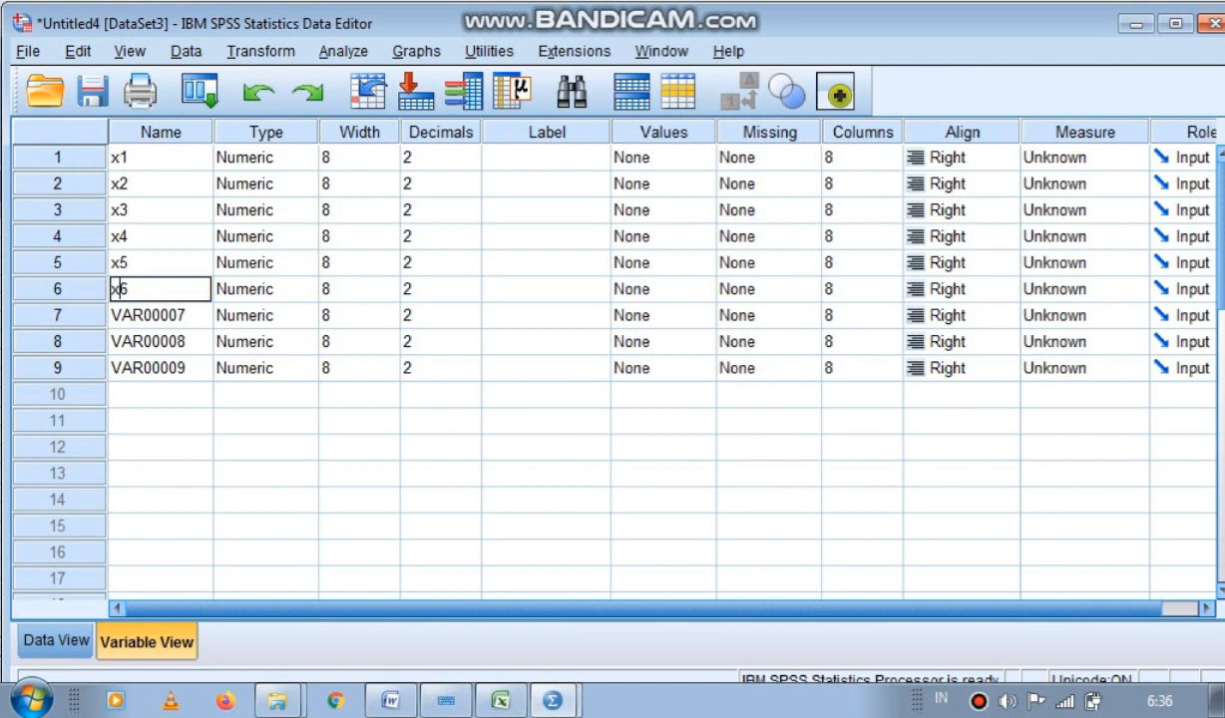
# Rename the seventh variable x7 and the eighth variable x8.
pyautogui.doubleClick(179, 316)
pyautogui.moveTo(178, 315); pyautogui.dragTo(109, 315)
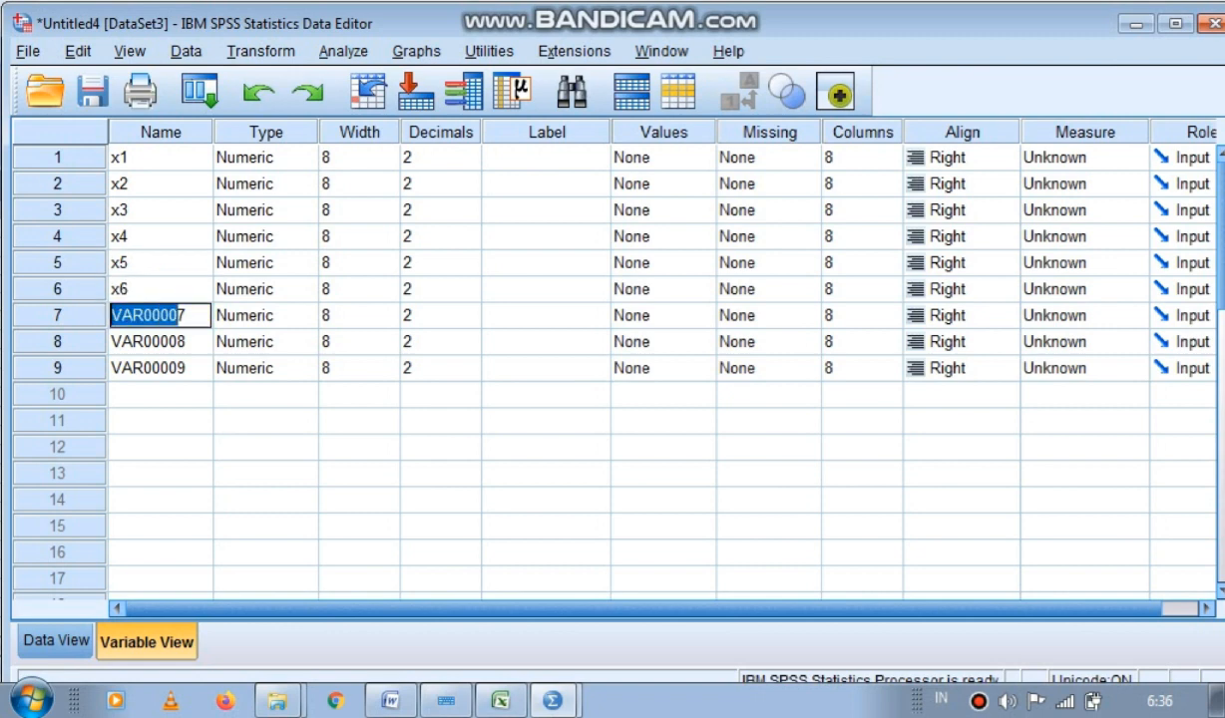
pyautogui.write('x7')
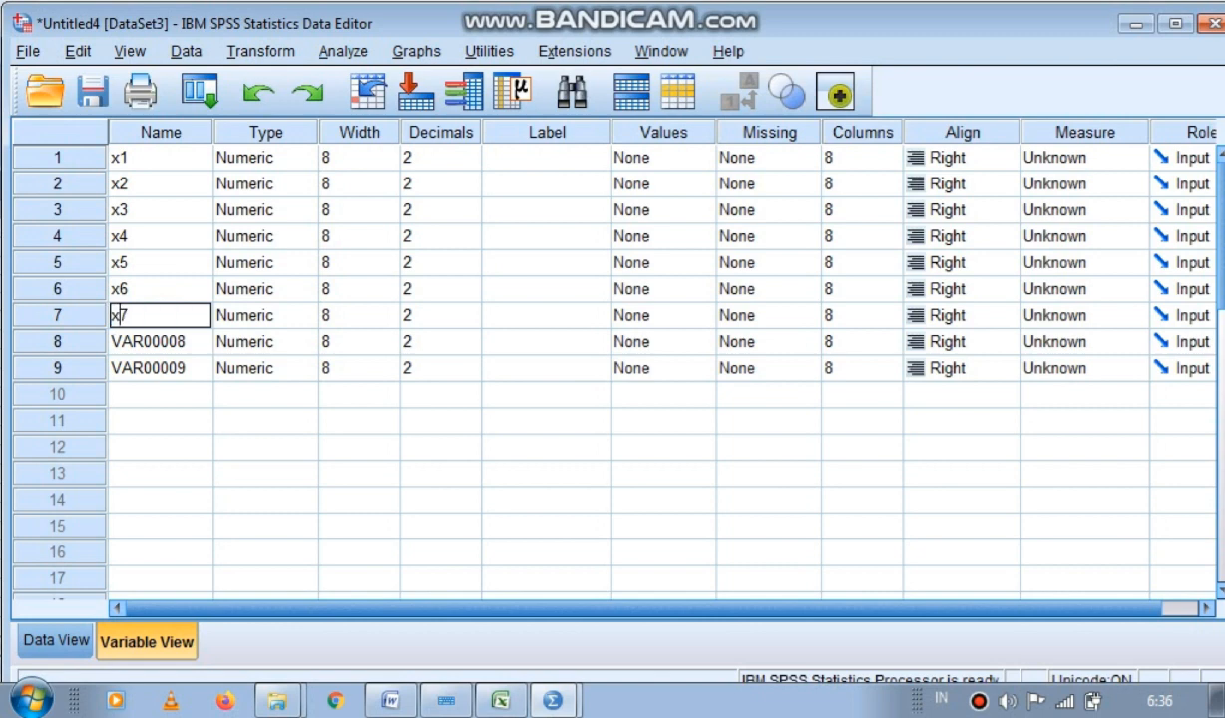
pyautogui.doubleClick(178, 342)
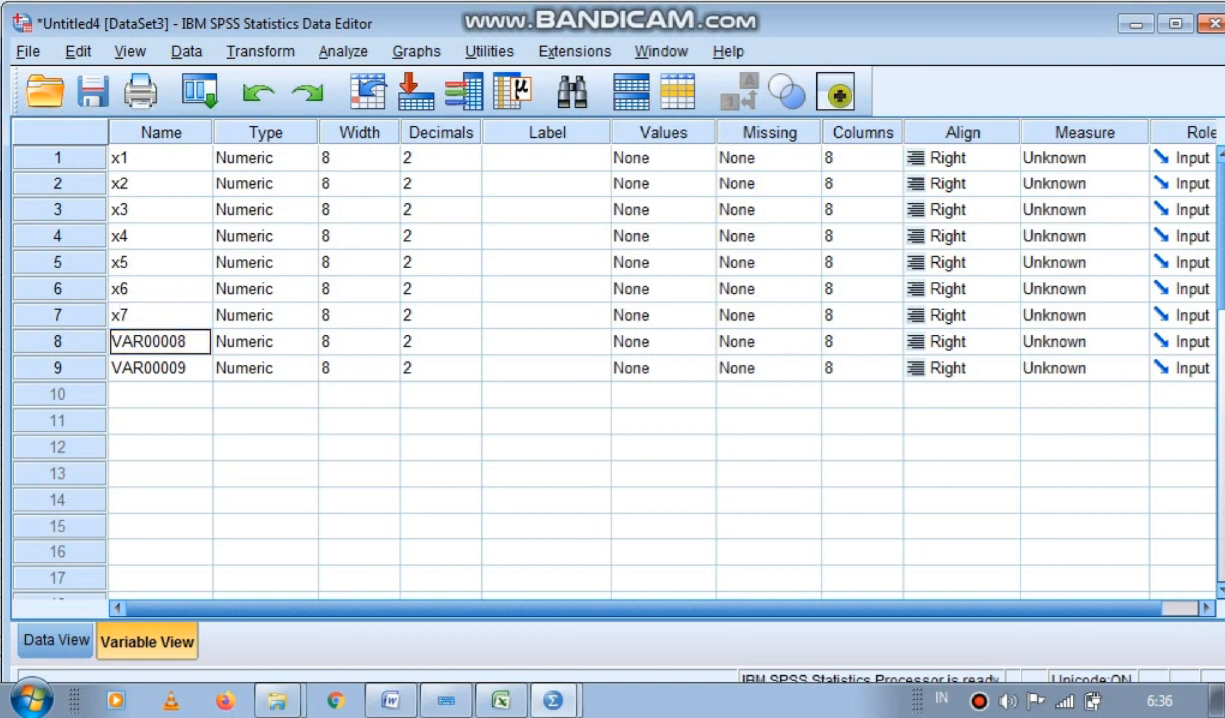
pyautogui.moveTo(179, 341); pyautogui.dragTo(109, 342)
pyautogui.write('x8')
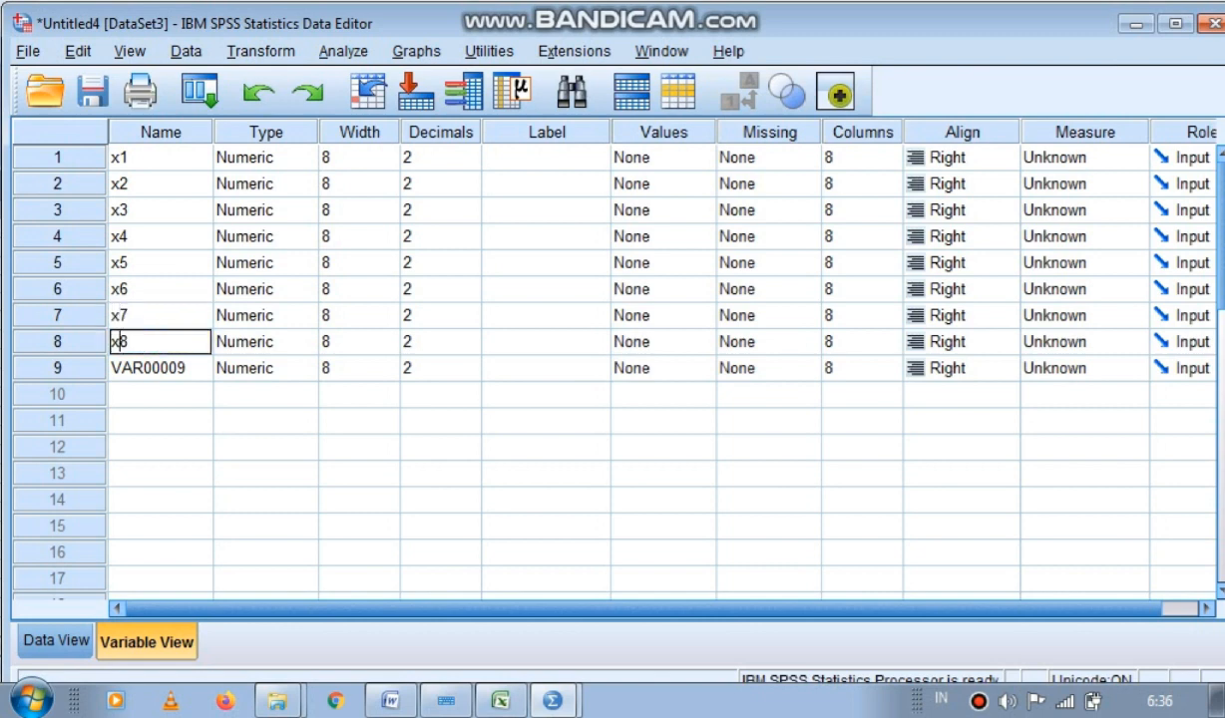
pyautogui.press('Return')
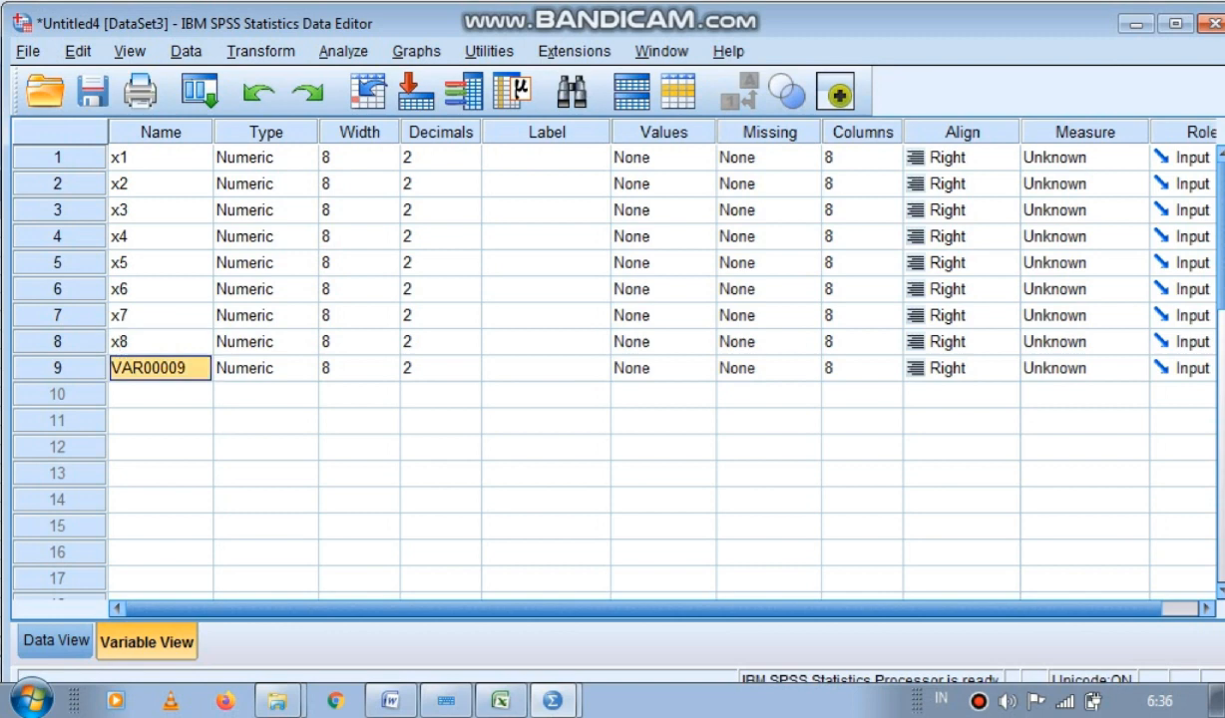
# Rename the ninth variable, which holds the total scores, y.
pyautogui.write('y')
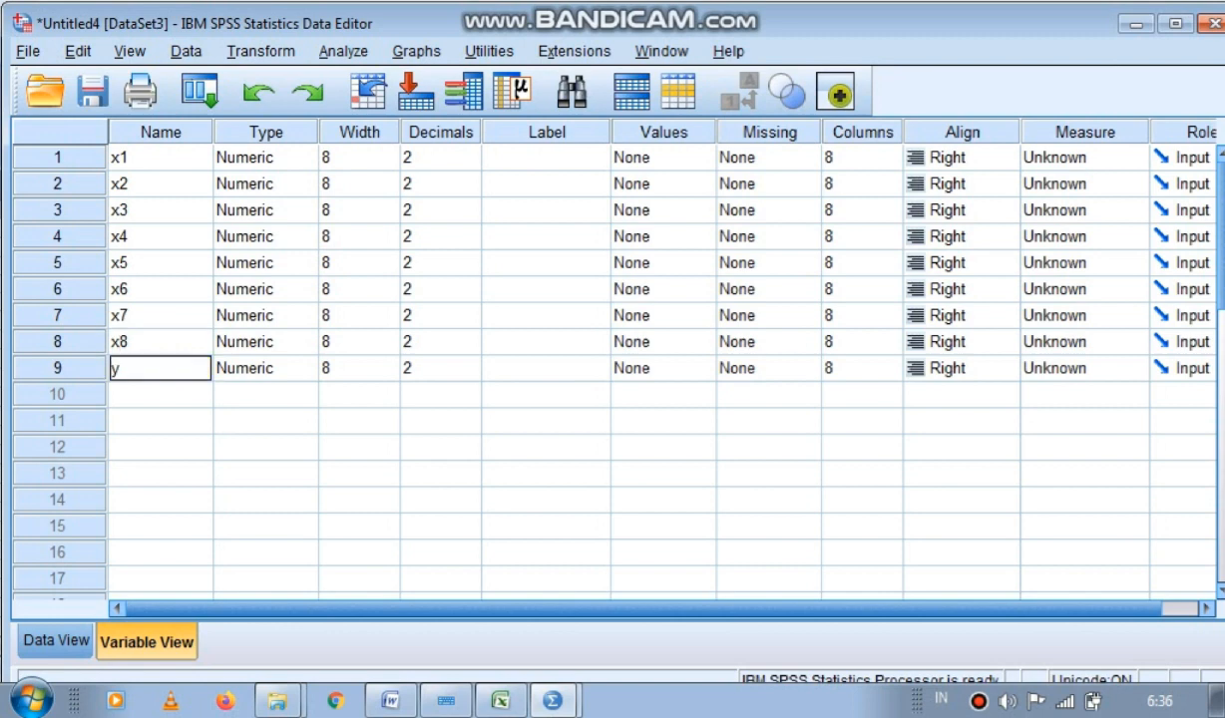
pyautogui.press('Return')
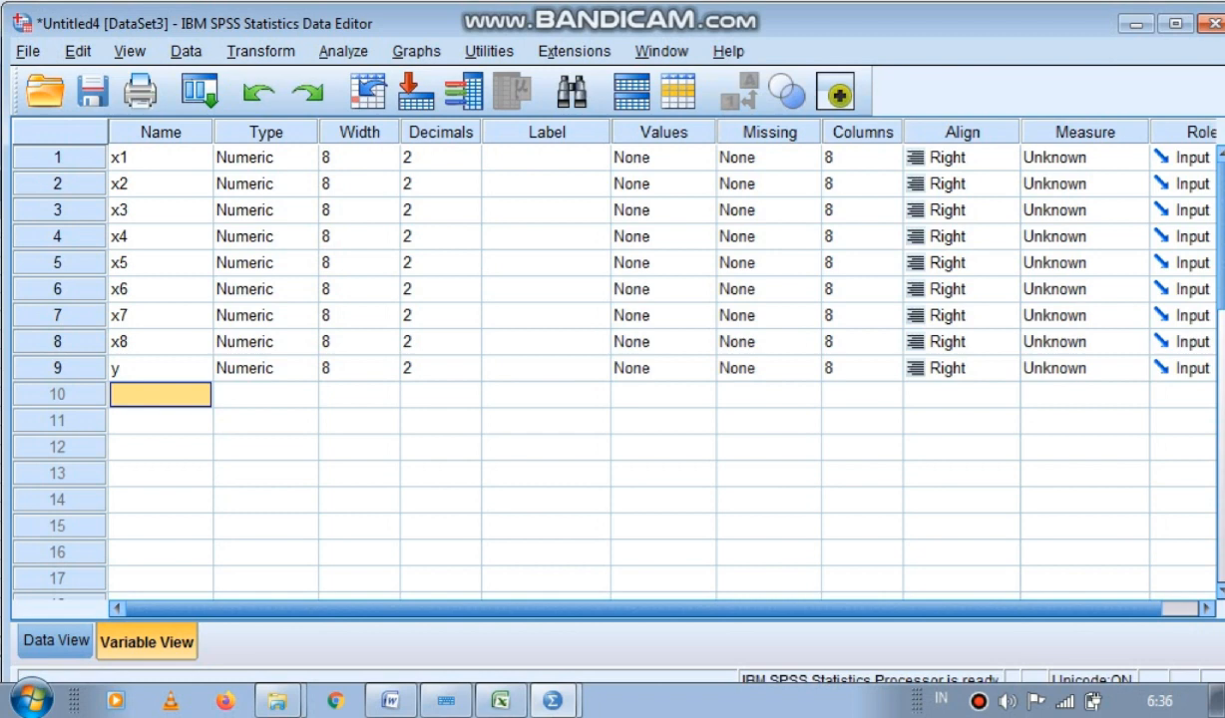
pyautogui.click(160, 368)
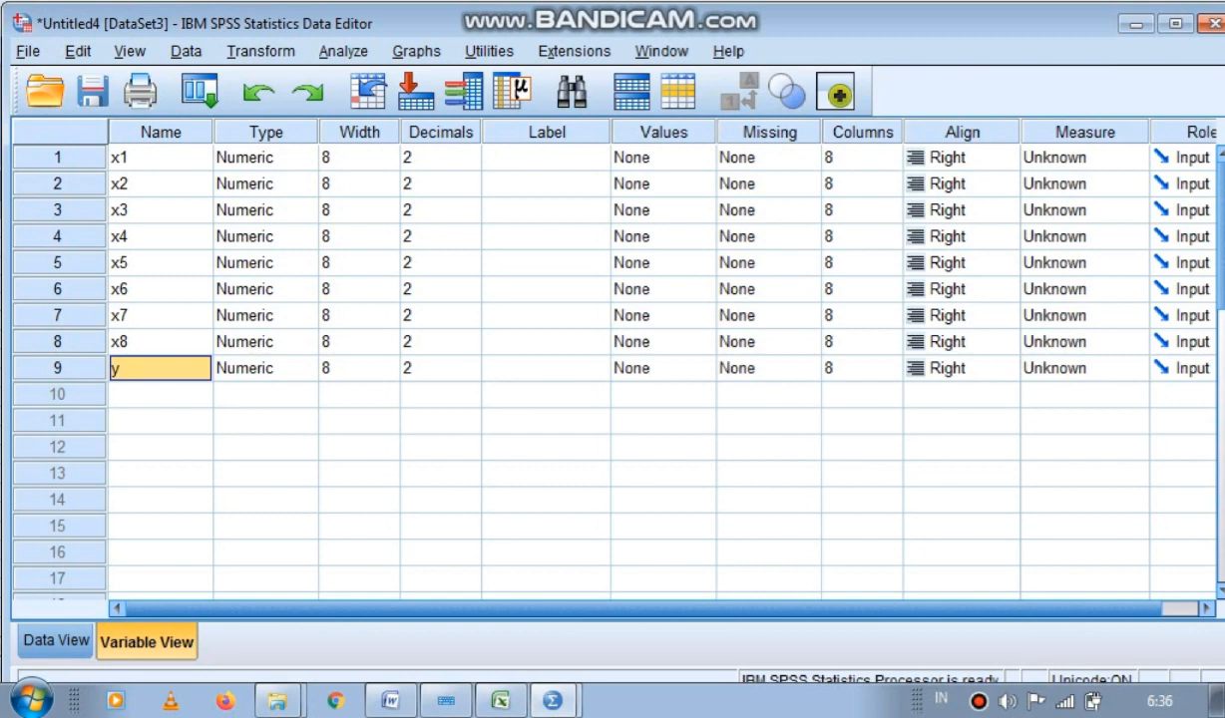
# Set the number of decimals to 0 for variables x1, x2, x3 and x4.
pyautogui.click(470, 163)
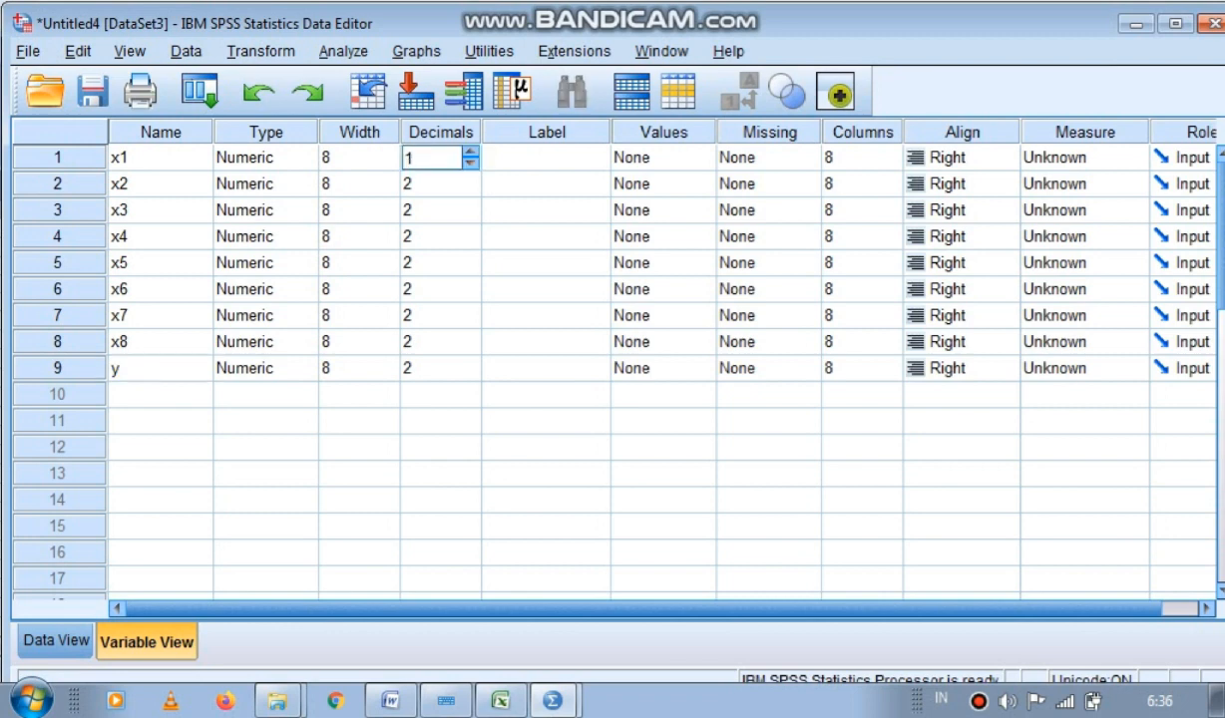
pyautogui.click(470, 163)
pyautogui.click(471, 188)
pyautogui.click(470, 188)
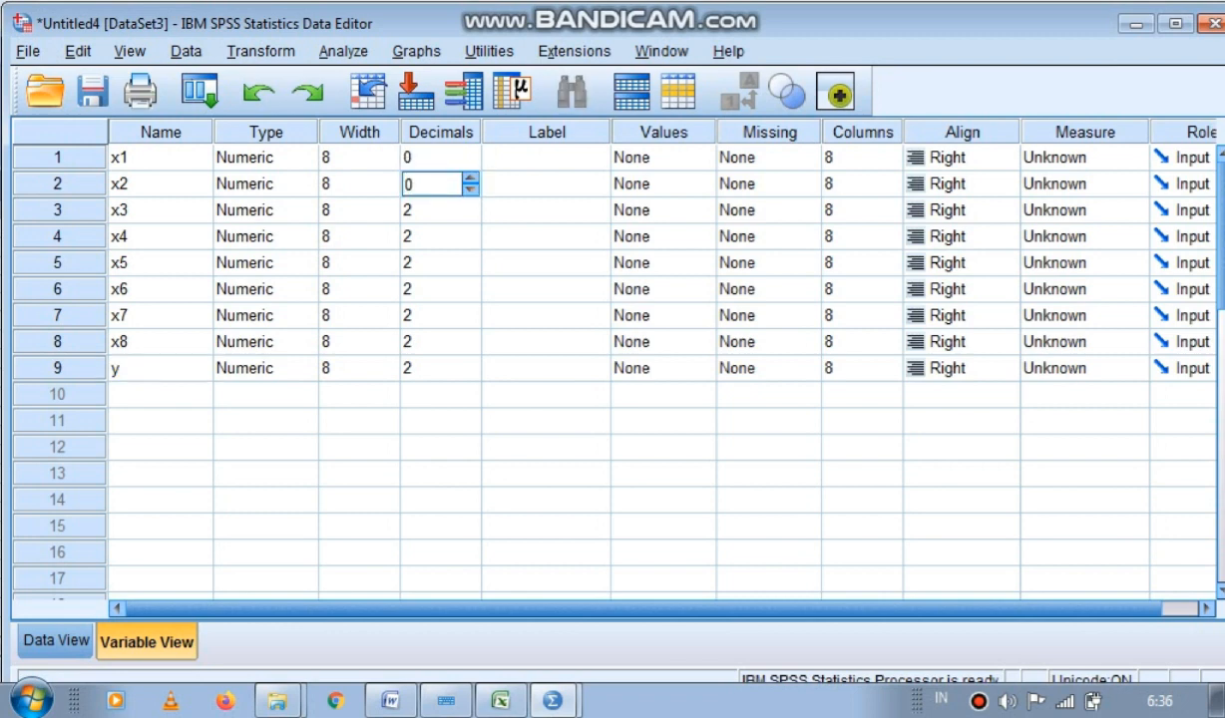
pyautogui.click(470, 216)
pyautogui.click(471, 216)
pyautogui.click(470, 242)
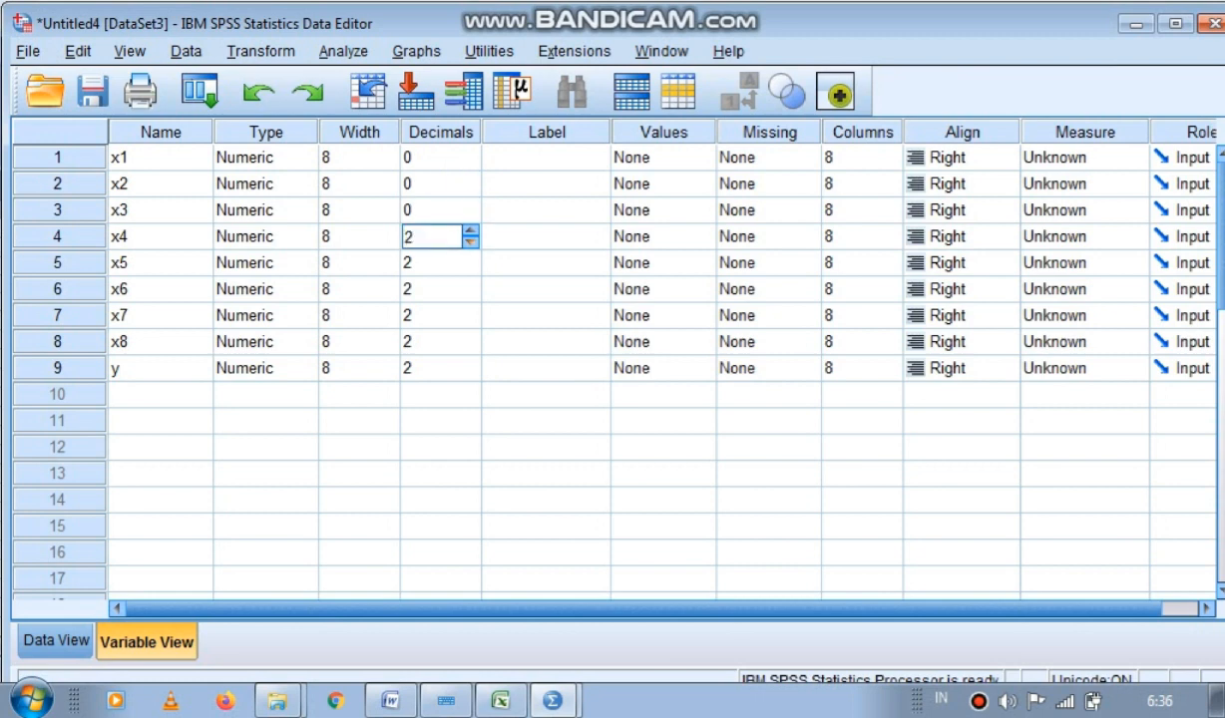
pyautogui.click(471, 241)
# Set the number of decimals to 0 for variables x5, x6 and x7.
pyautogui.click(471, 267)
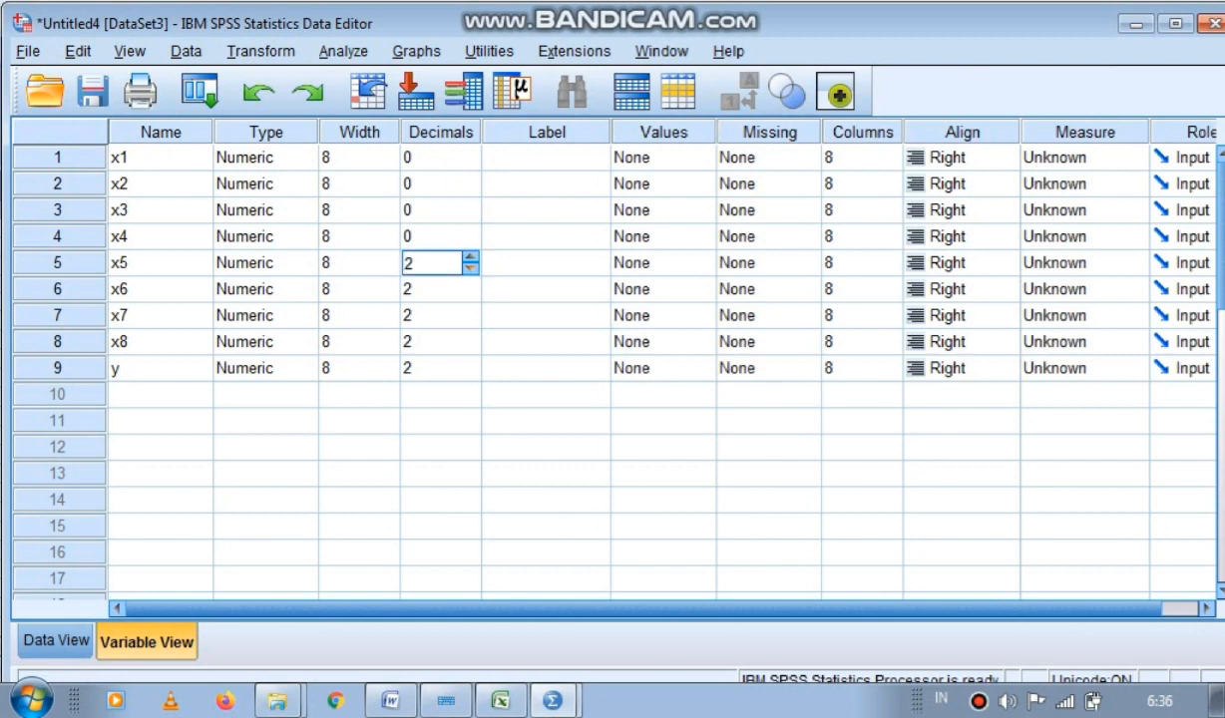
pyautogui.click(471, 267)
pyautogui.click(471, 267)
pyautogui.click(471, 294)
pyautogui.click(471, 294)
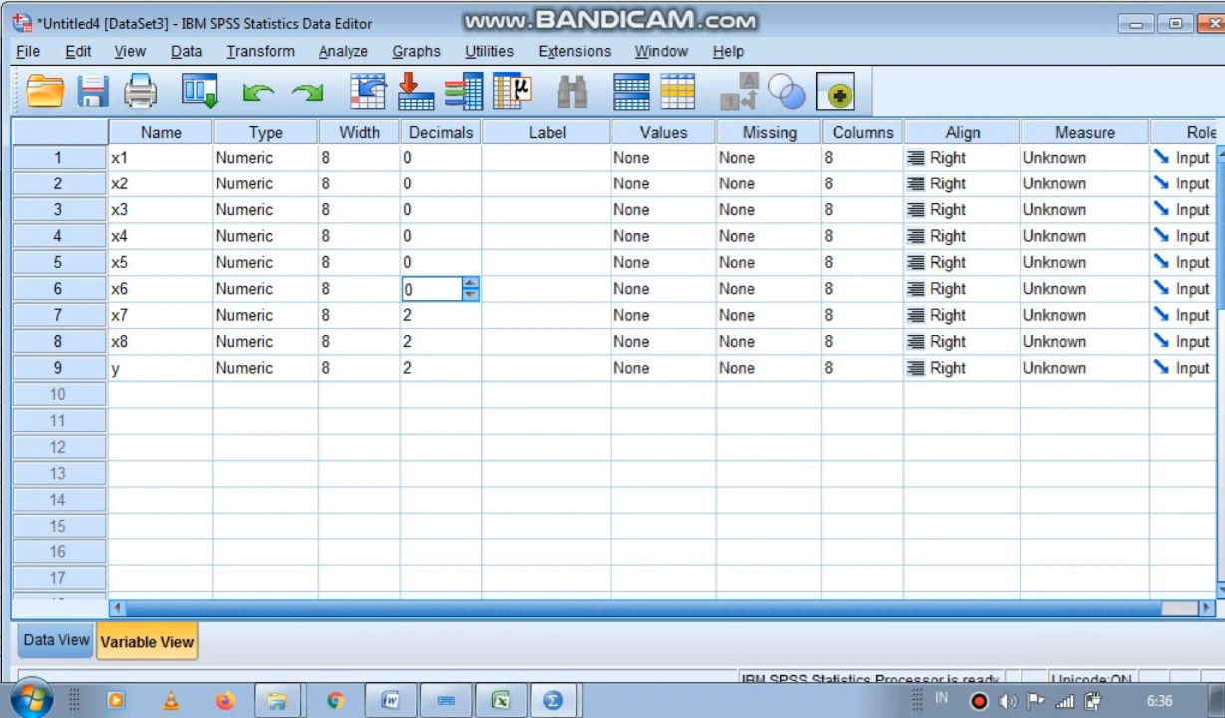
pyautogui.click(471, 321)
pyautogui.click(471, 321)
pyautogui.click(471, 320)
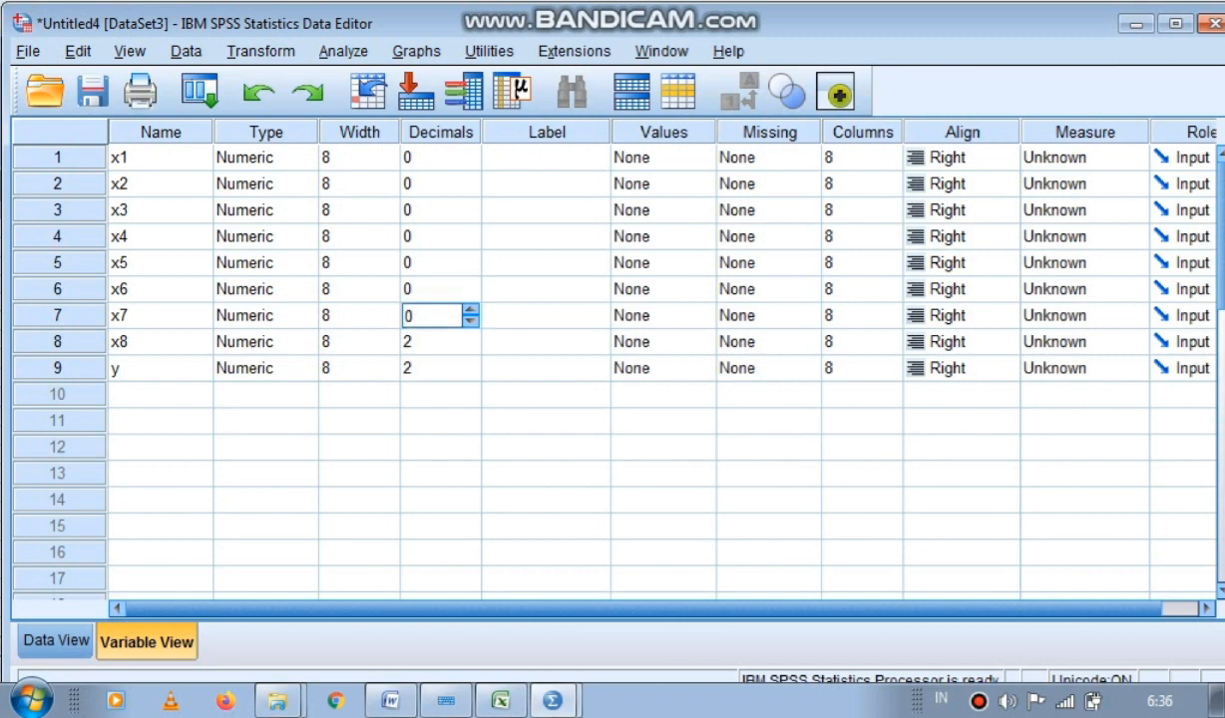
# Set the number of decimals to 0 for variables x8 and y.
pyautogui.click(471, 347)
pyautogui.click(471, 348)
pyautogui.click(470, 347)
pyautogui.click(471, 373)
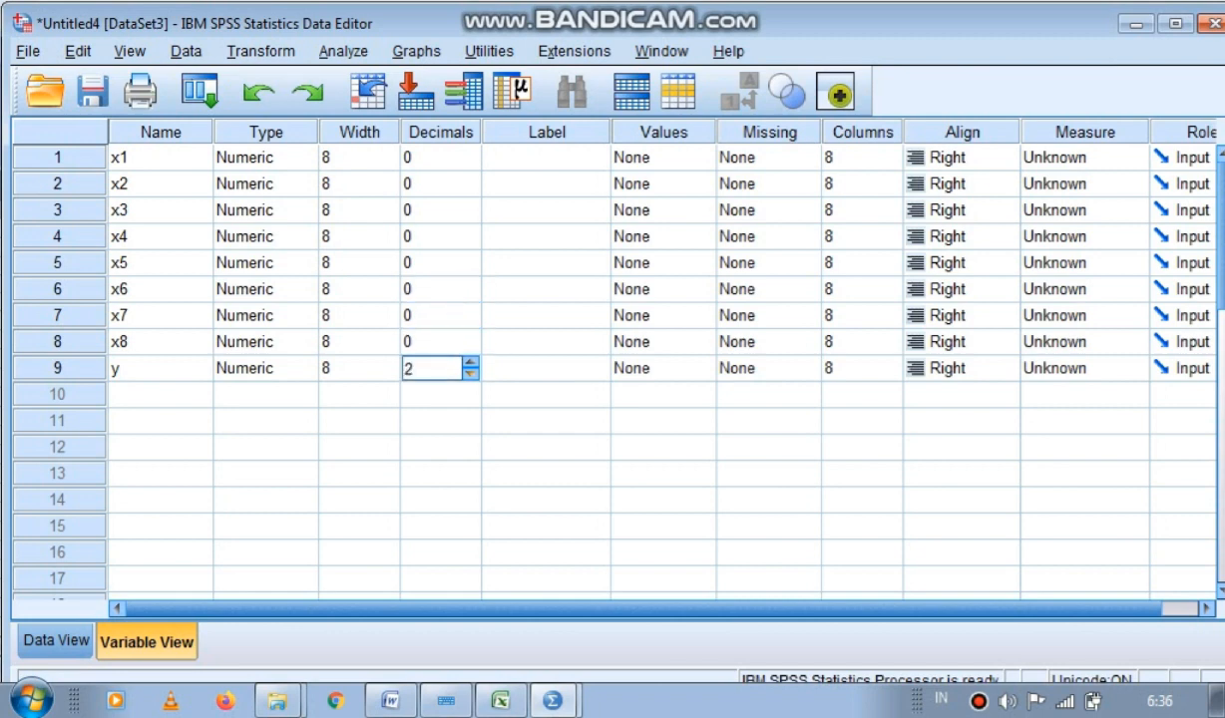
pyautogui.click(471, 373)
pyautogui.click(471, 373)
pyautogui.click(471, 390)
pyautogui.click(471, 389)
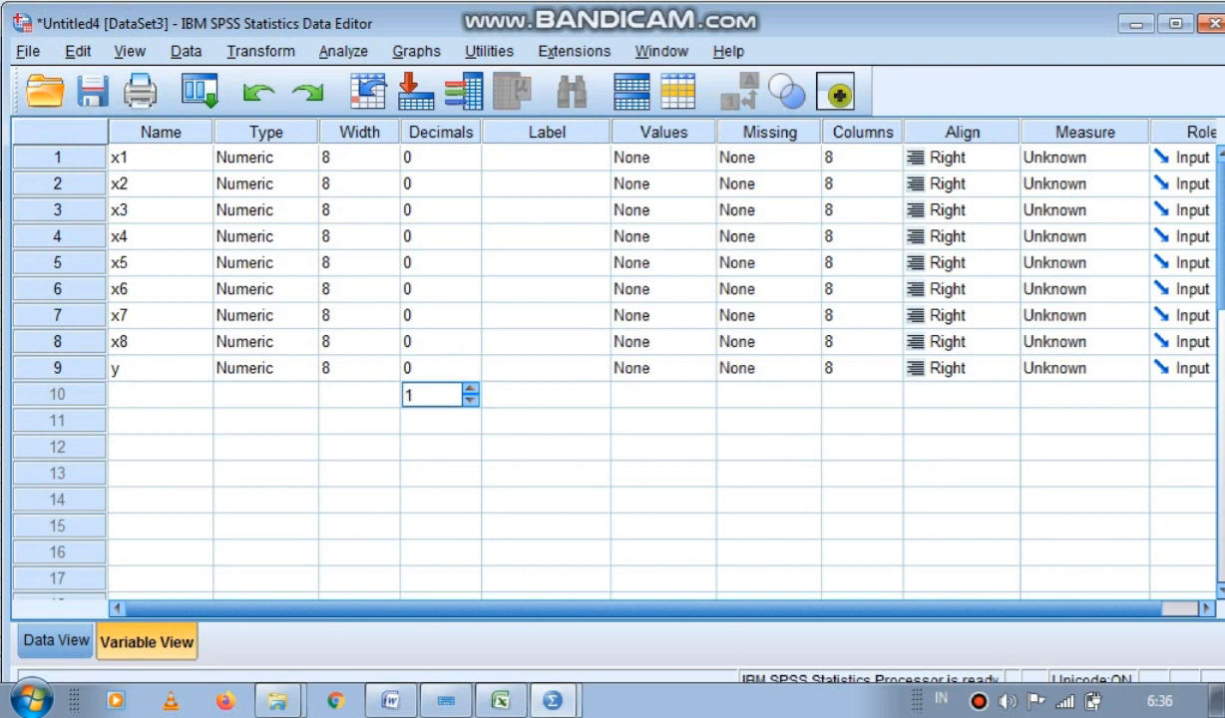
pyautogui.click(545, 369)
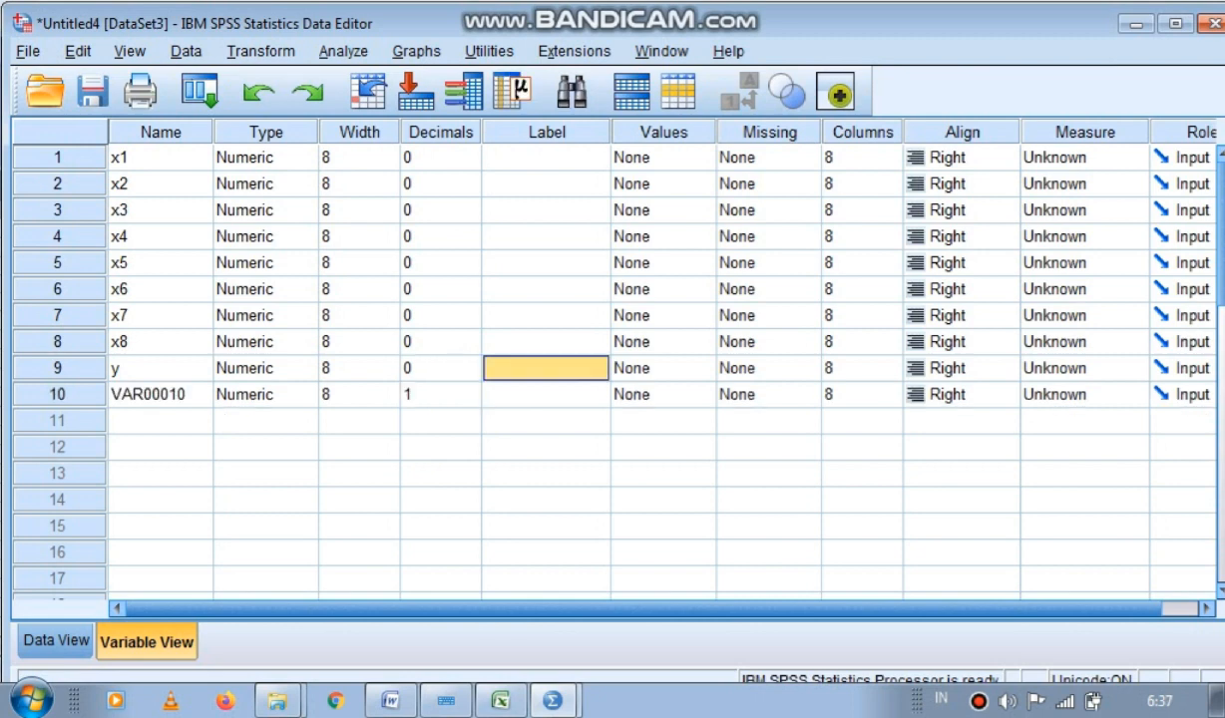
pyautogui.click(443, 395)
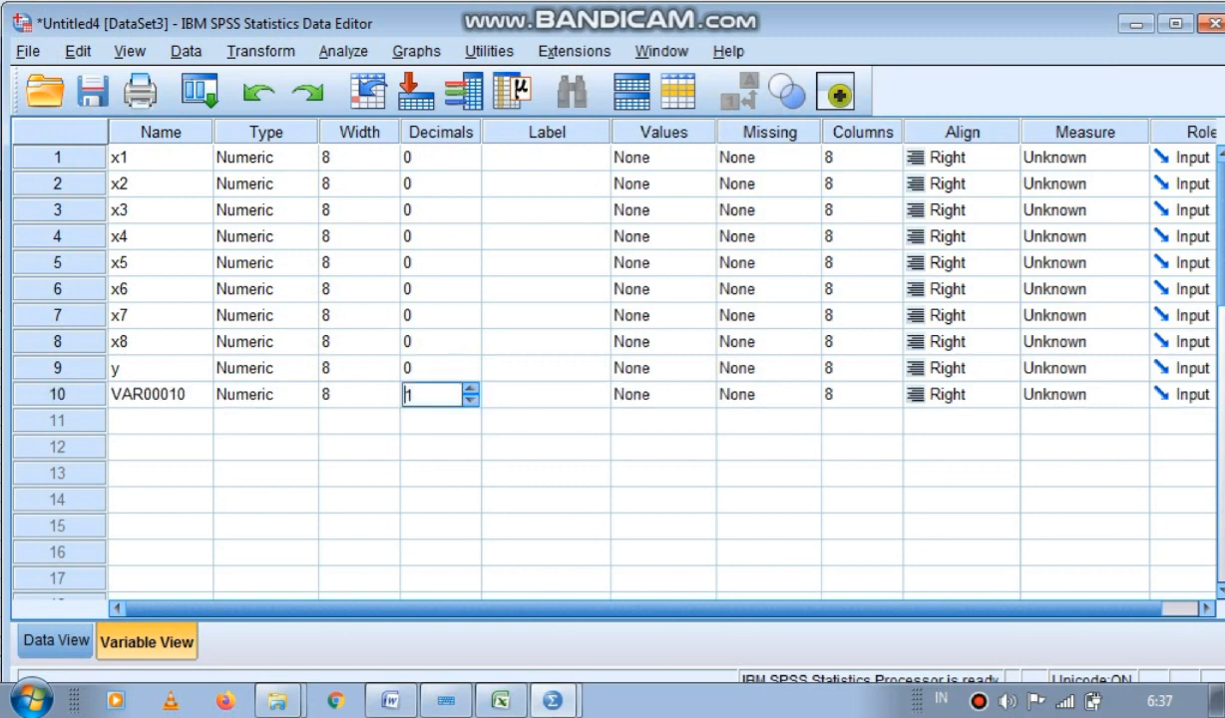
pyautogui.click(160, 395)
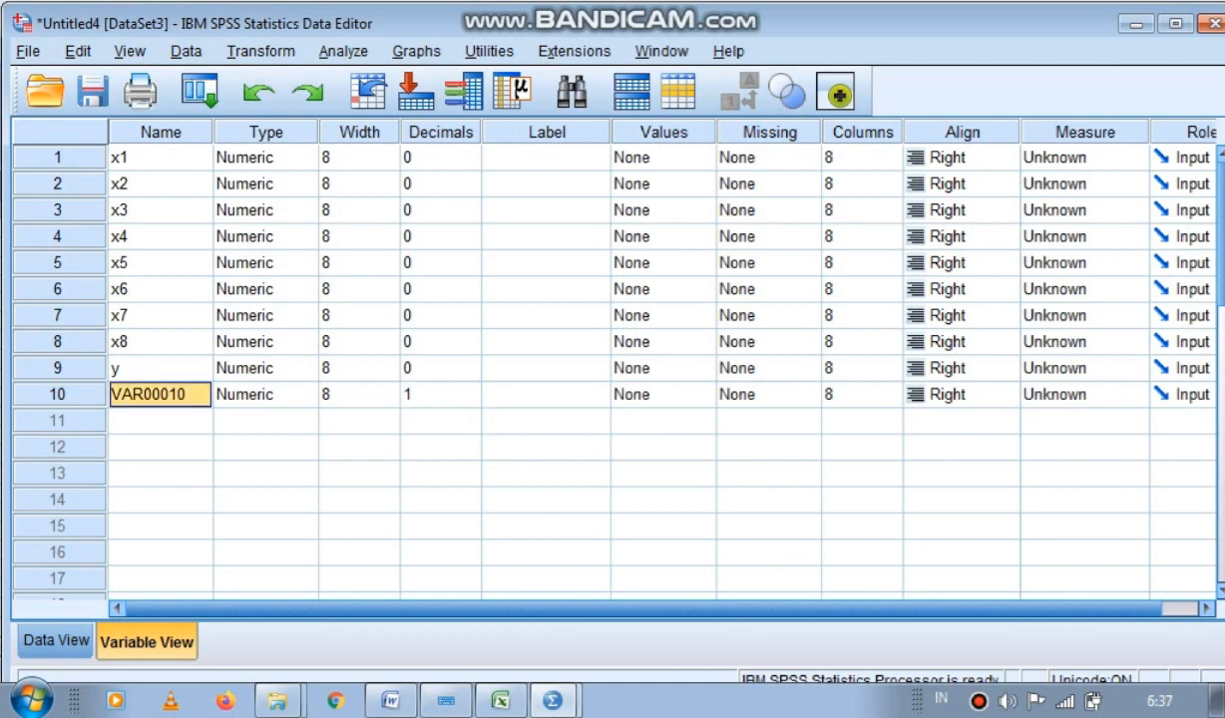
pyautogui.click(440, 395)
pyautogui.click(434, 473)
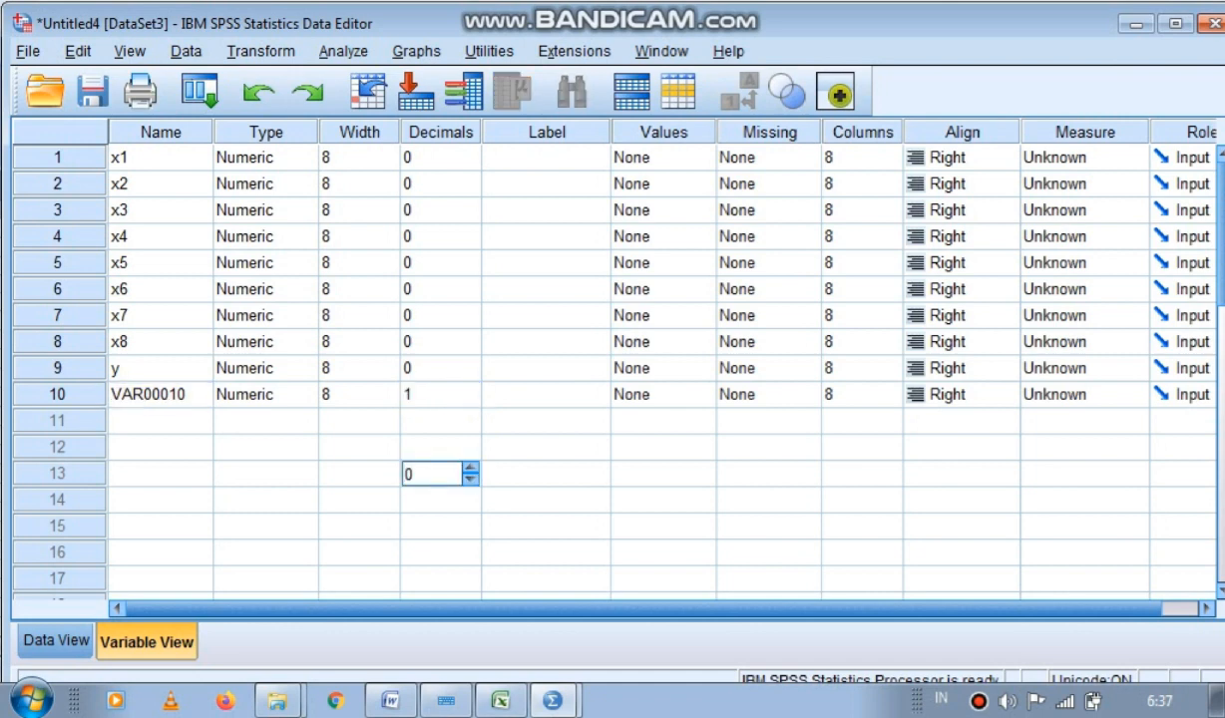
pyautogui.hotkey('ctrl', 'z')
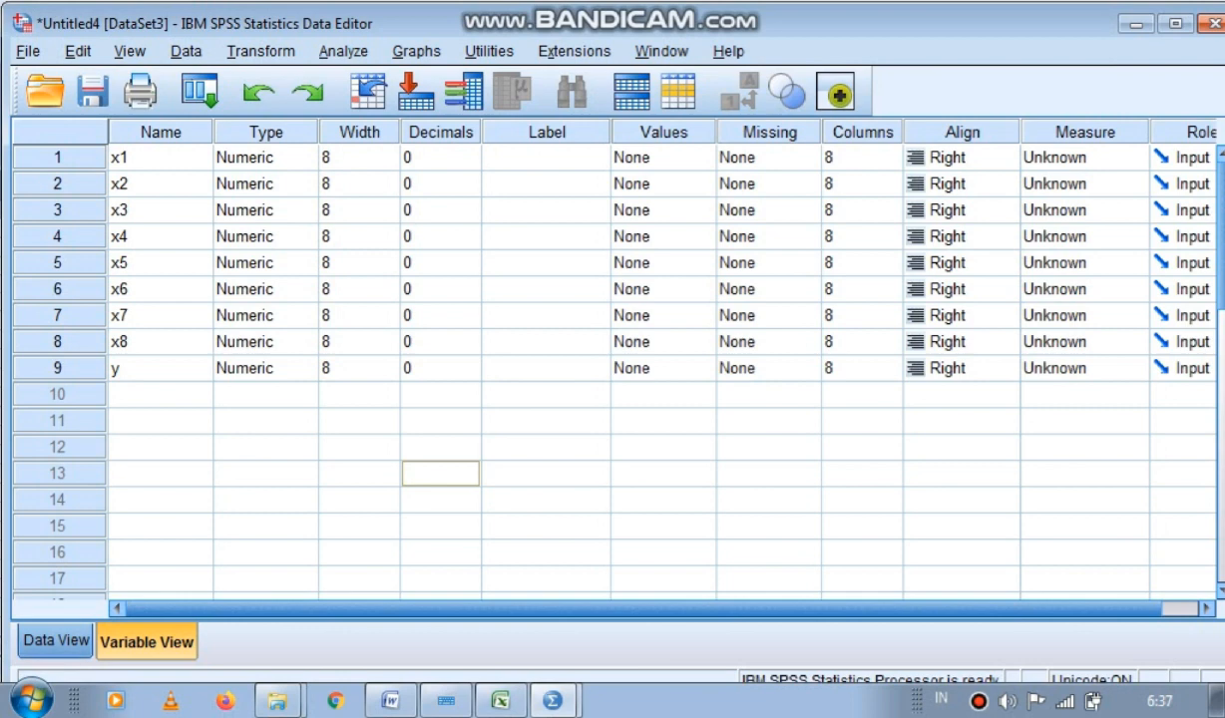
# Set up a bivariate correlation in the data view with all variables x1 through x8 and y.
pyautogui.click(56, 640)
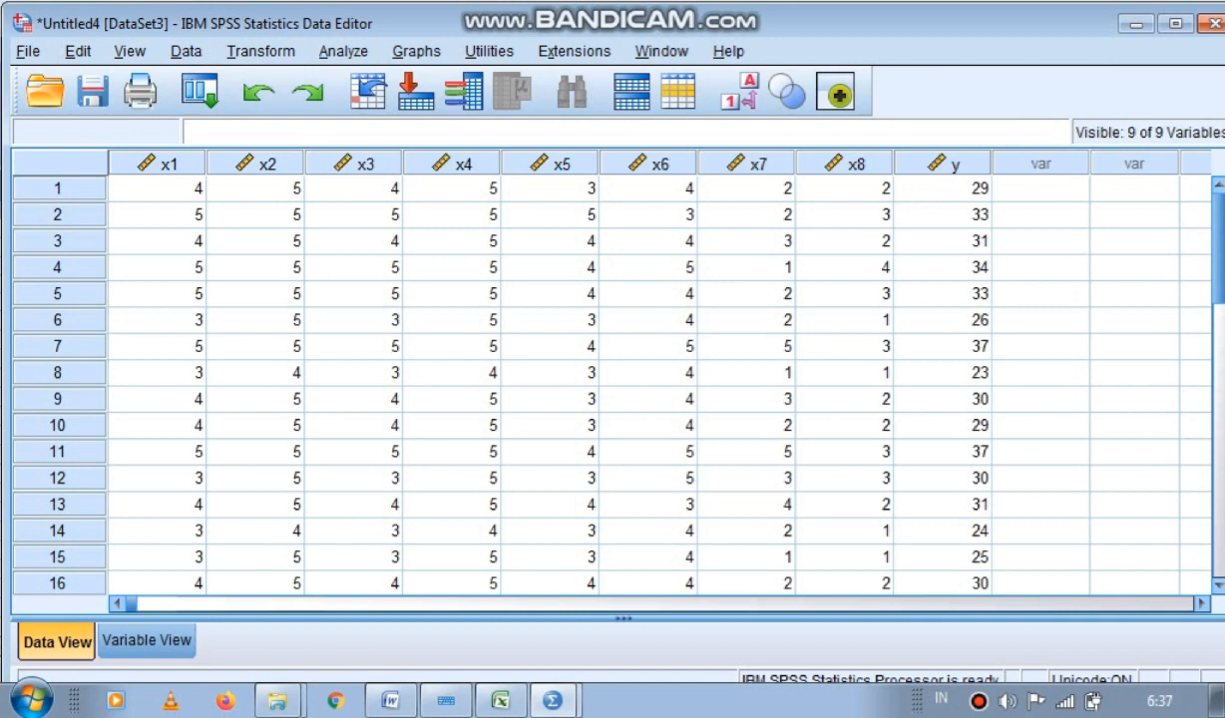
pyautogui.click(343, 51)
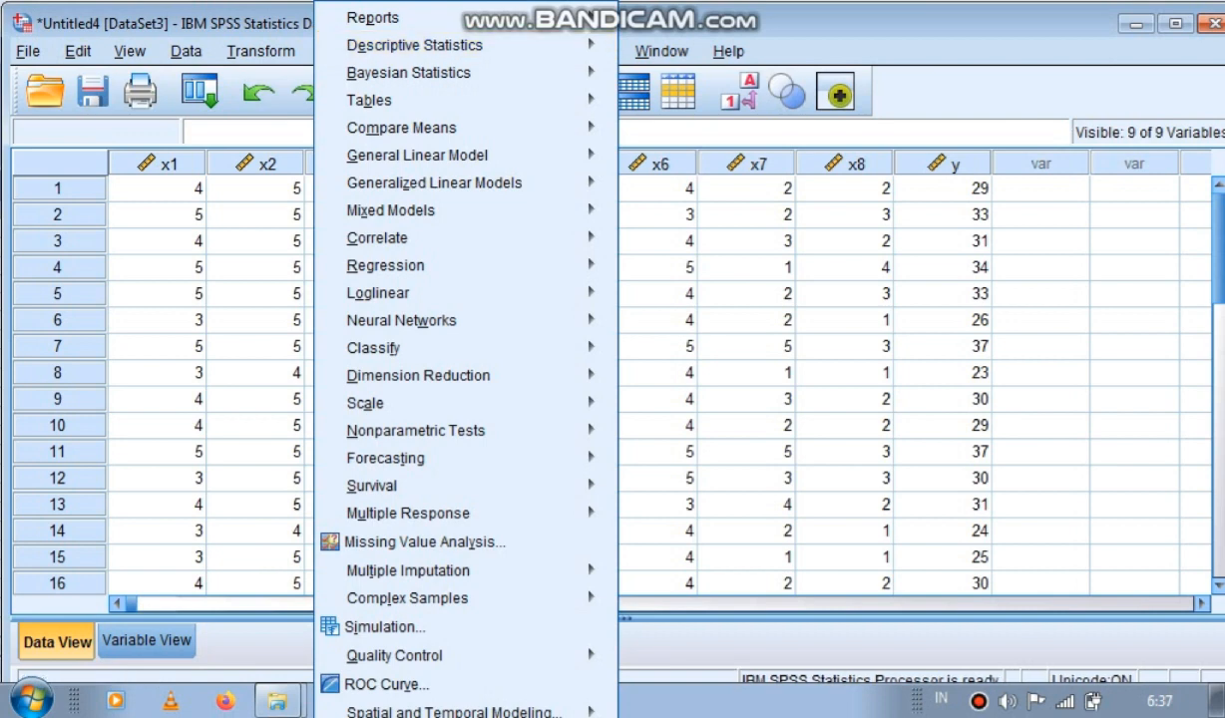
pyautogui.moveTo(377, 238)
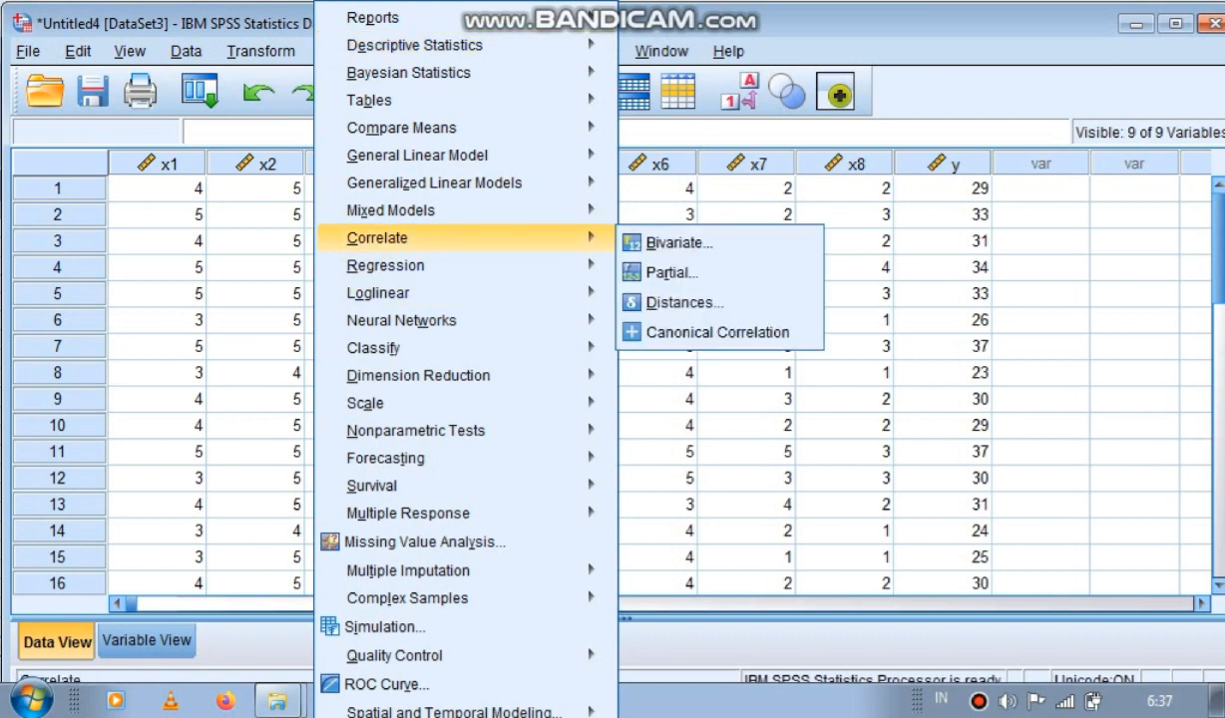
pyautogui.click(678, 243)
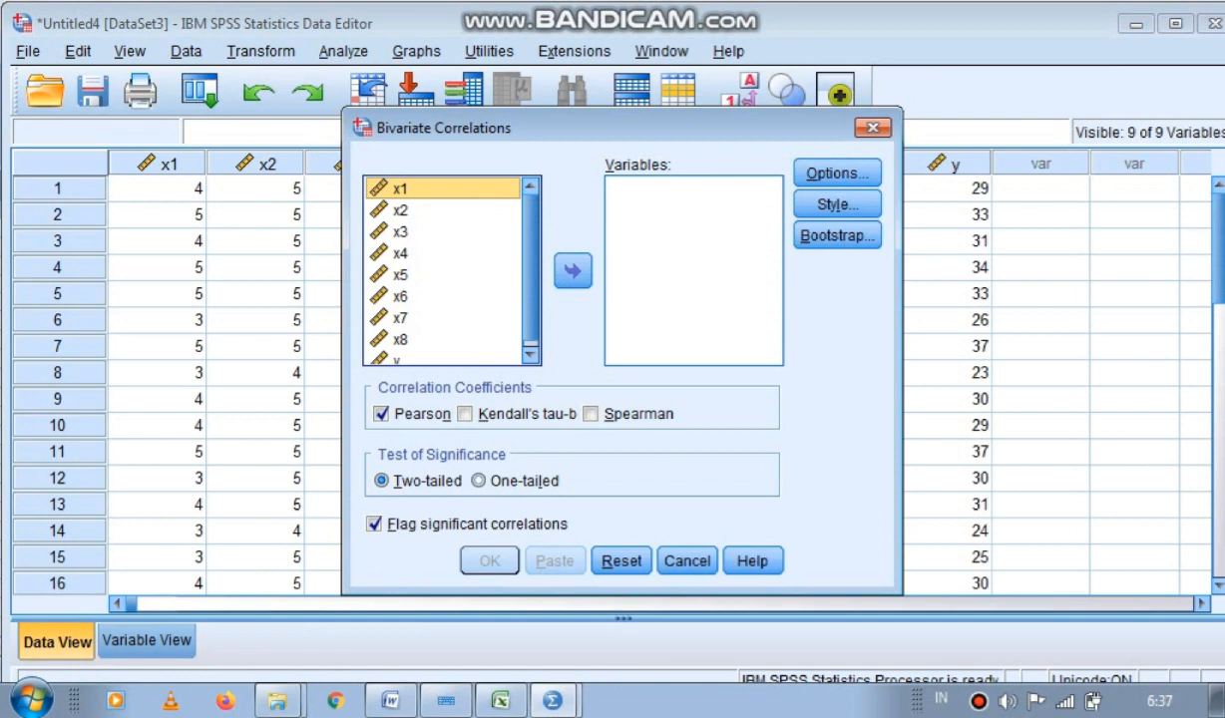
pyautogui.hotkey('shift', 'Down')
pyautogui.hotkey('shift', 'Down')
pyautogui.hotkey('shift', 'Down')
pyautogui.hotkey('shift', 'Down')
pyautogui.hotkey('shift', 'Down')
pyautogui.hotkey('shift', 'Down')
pyautogui.hotkey('shift', 'Down')
pyautogui.hotkey('shift', 'Down')
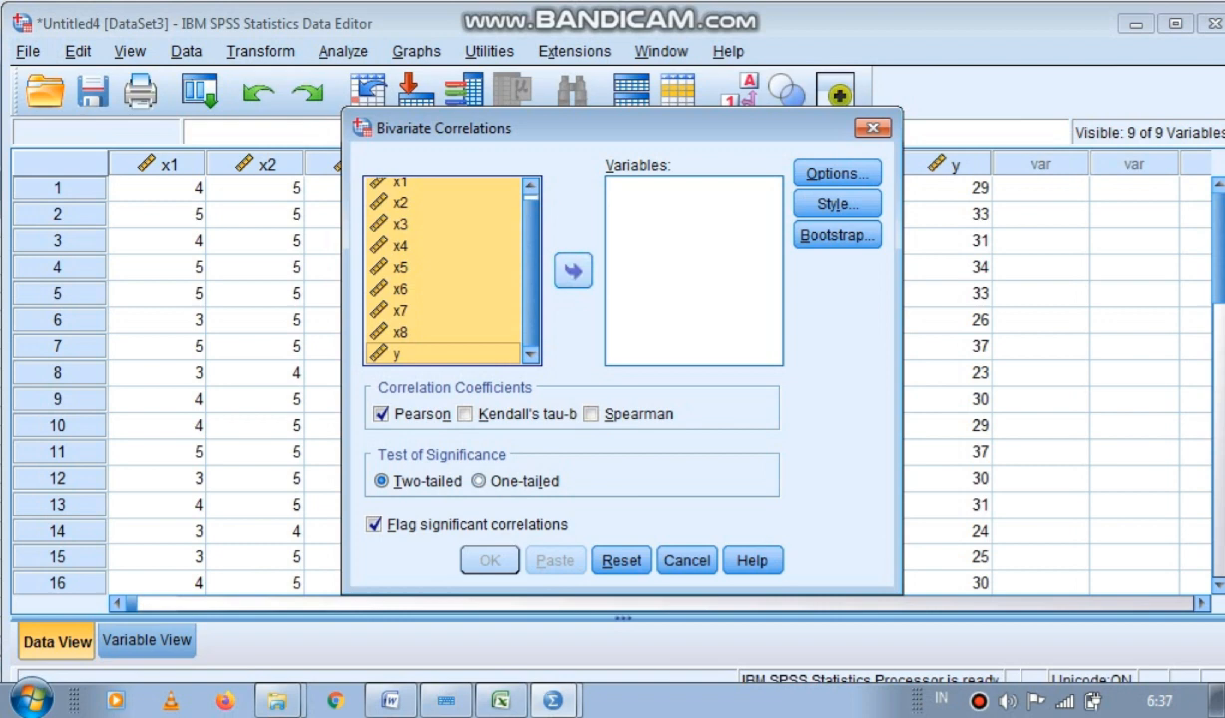
pyautogui.click(573, 271)
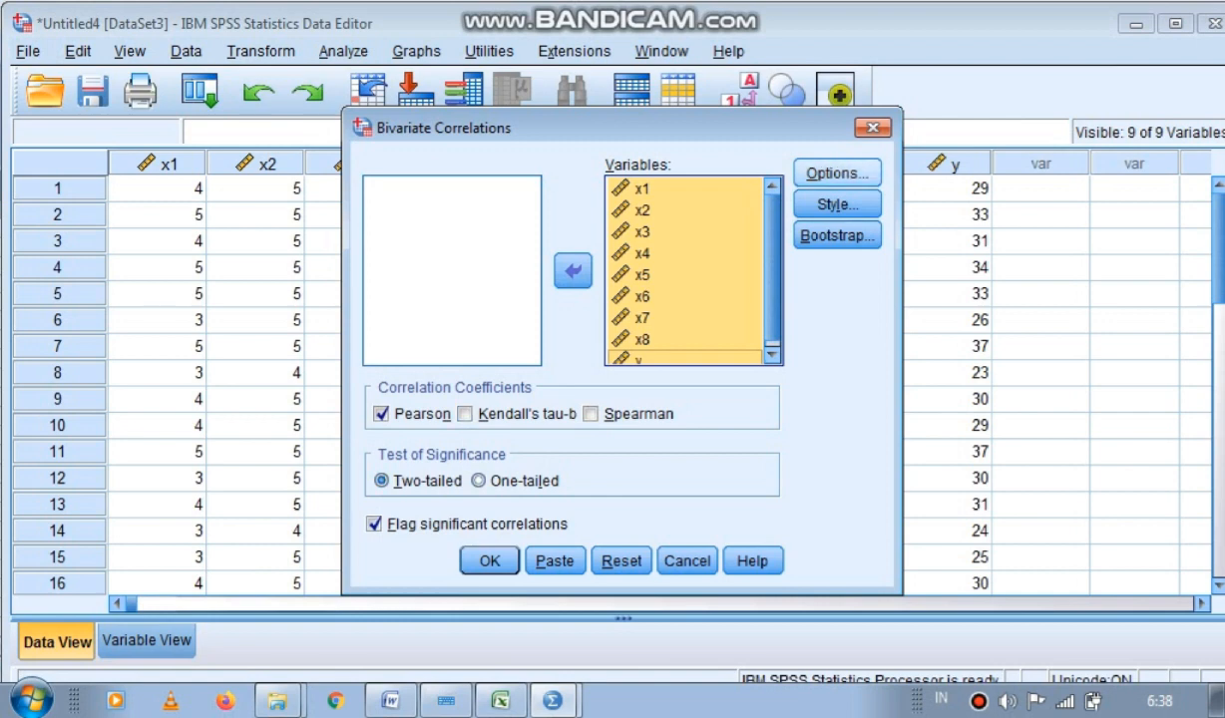
# Look through the statistics and missing-value options and the table style conditions of the bivariate correlation.
pyautogui.click(837, 172)
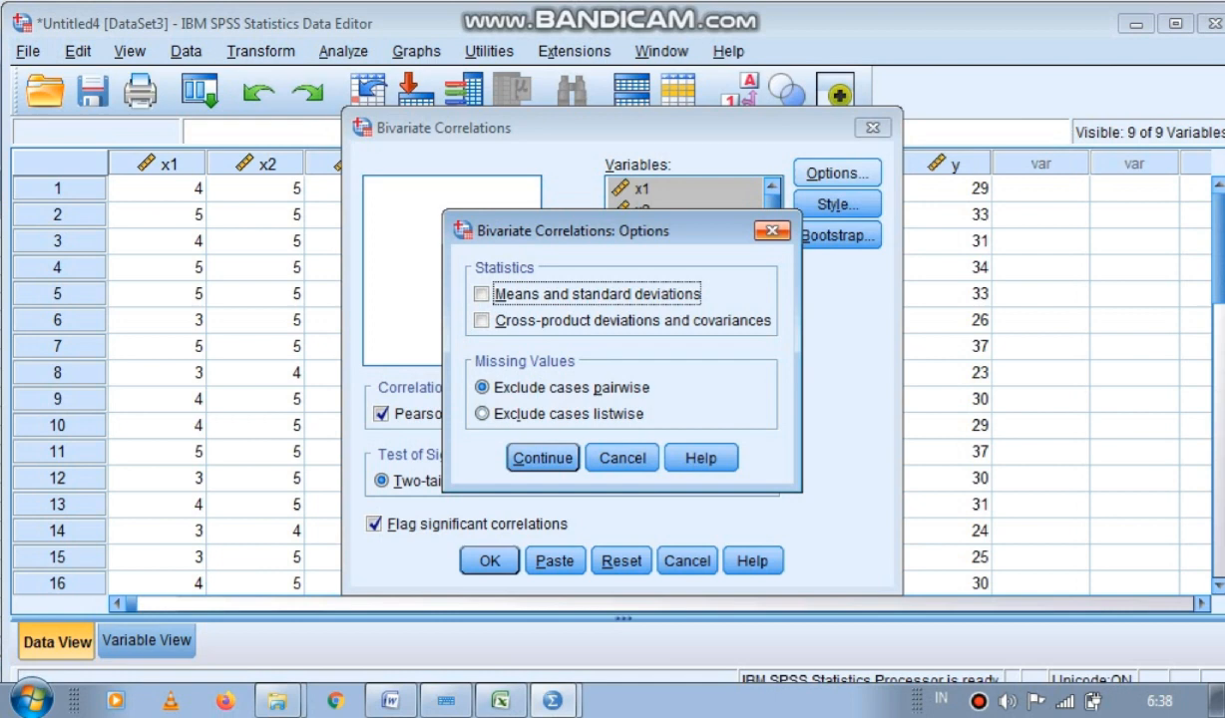
pyautogui.press('Return')
pyautogui.click(837, 204)
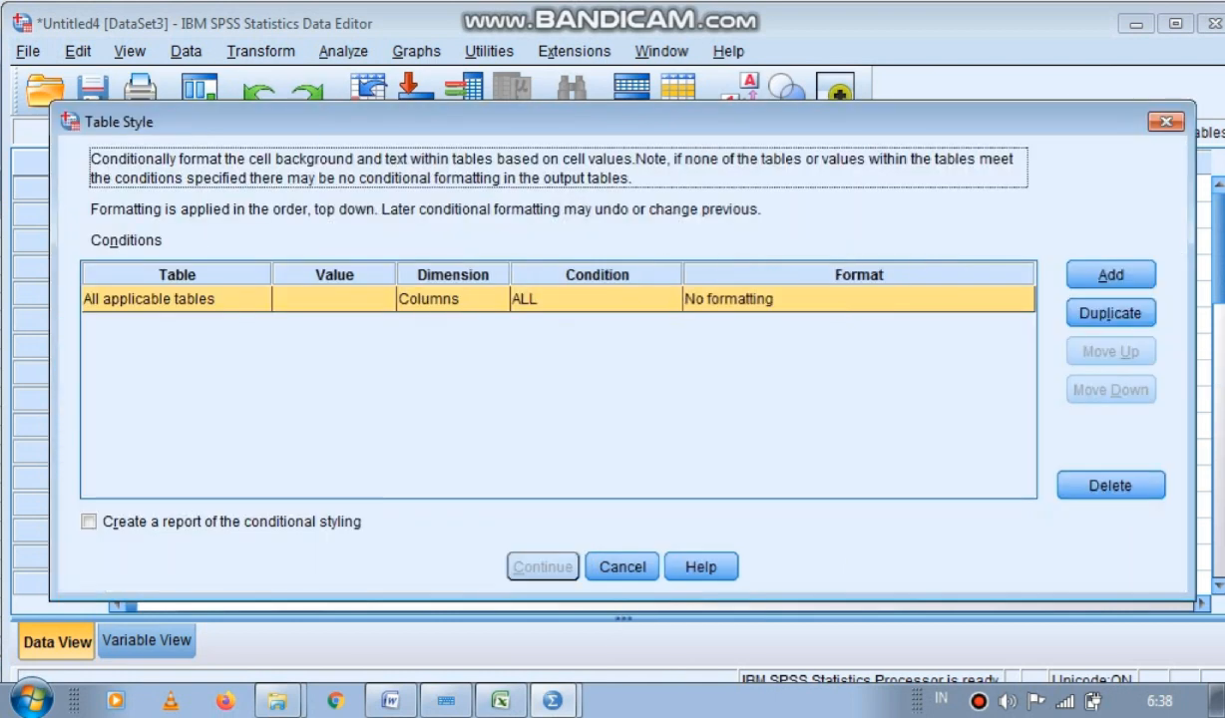
pyautogui.click(1165, 122)
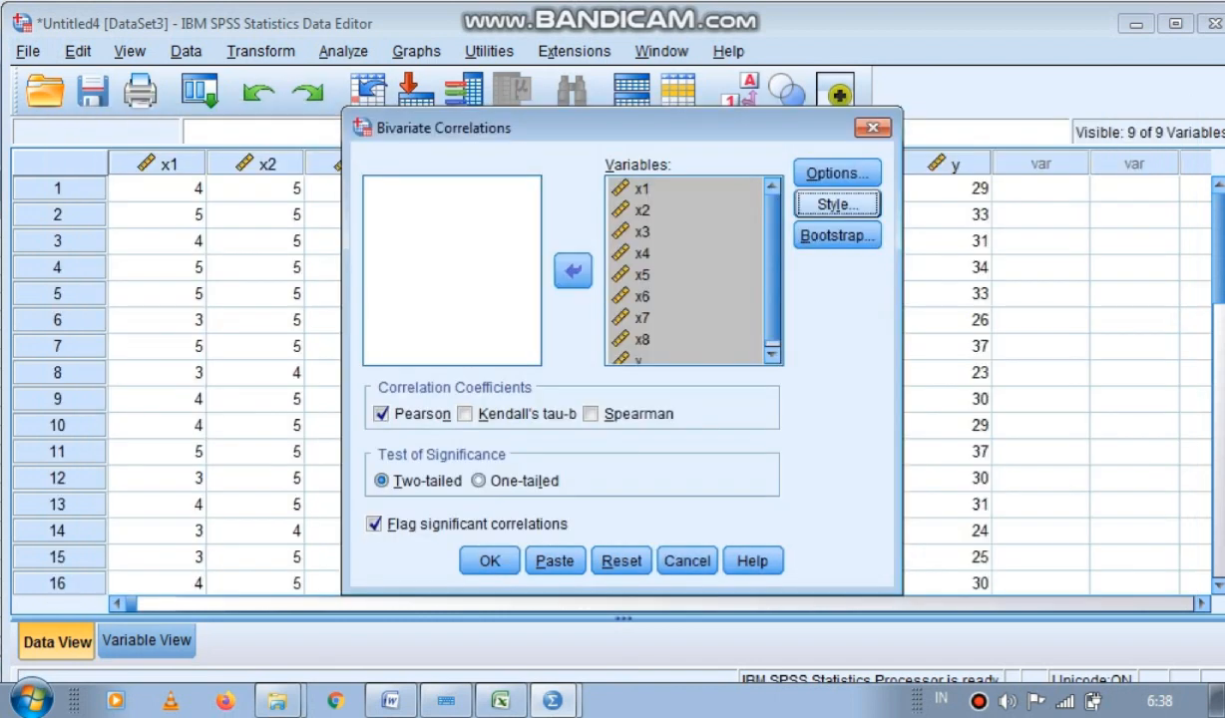
# Try enabling bootstrapping for the bivariate correlation, then turn it off and leave the bootstrap settings.
pyautogui.click(836, 235)
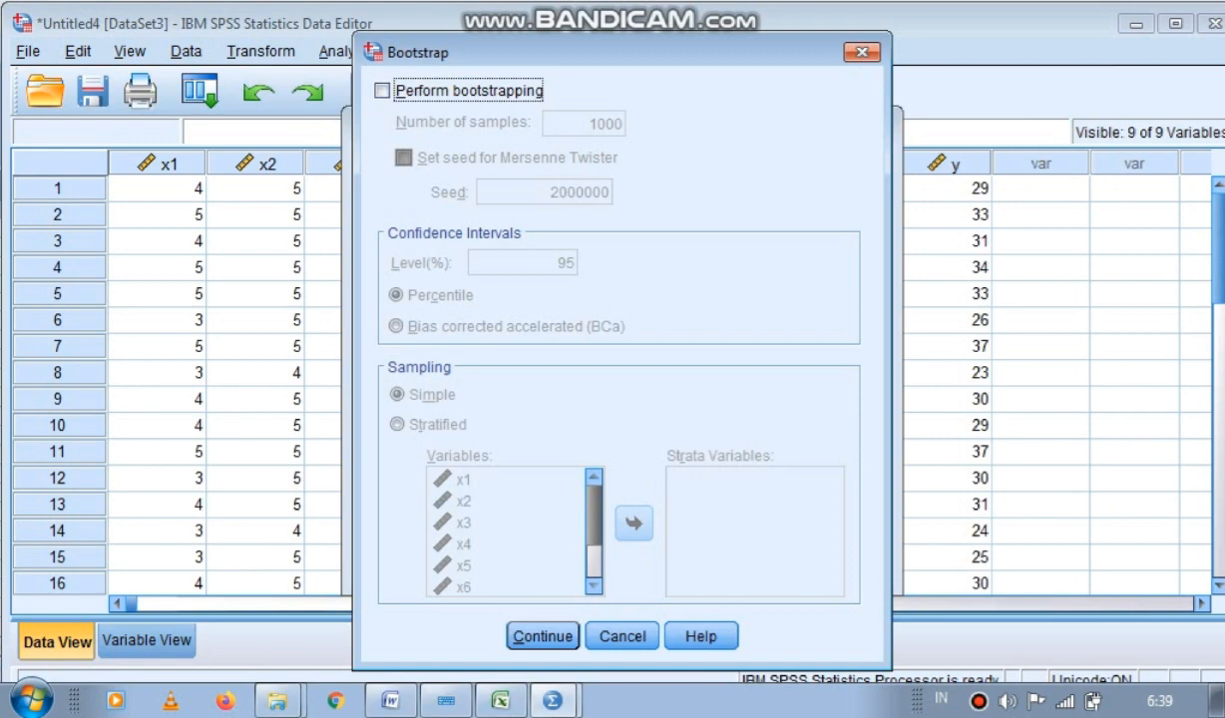
pyautogui.click(383, 91)
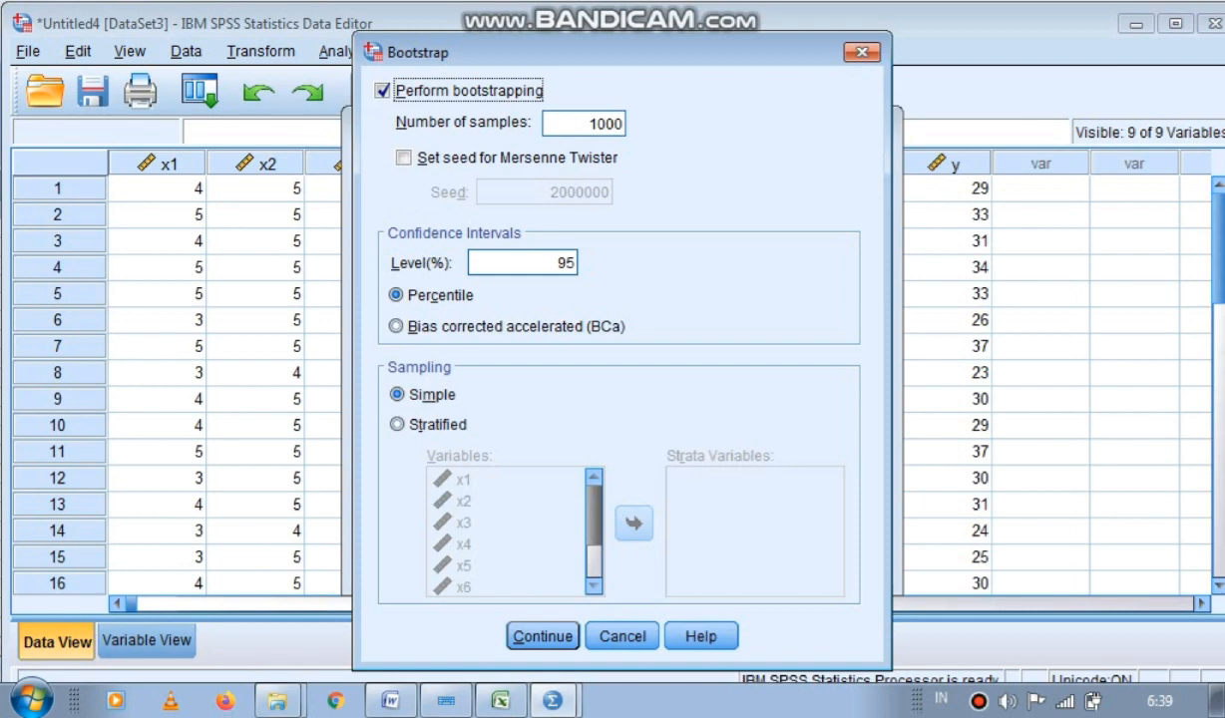
pyautogui.press('space')
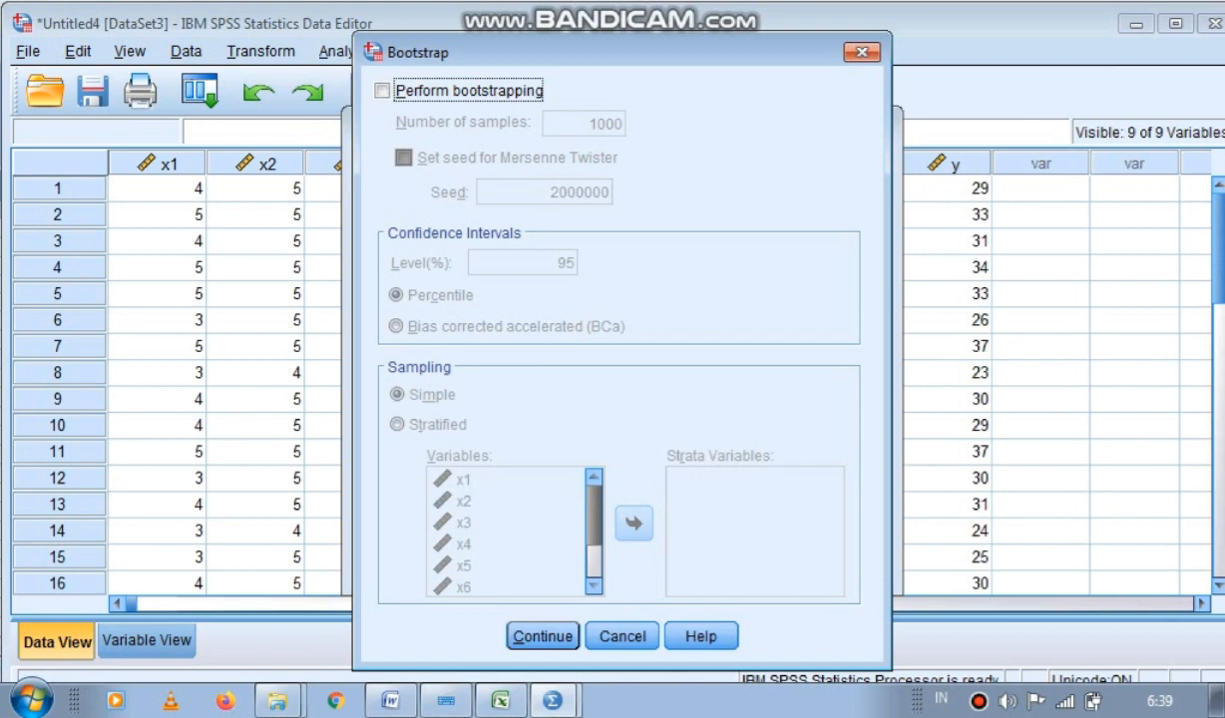
pyautogui.click(862, 52)
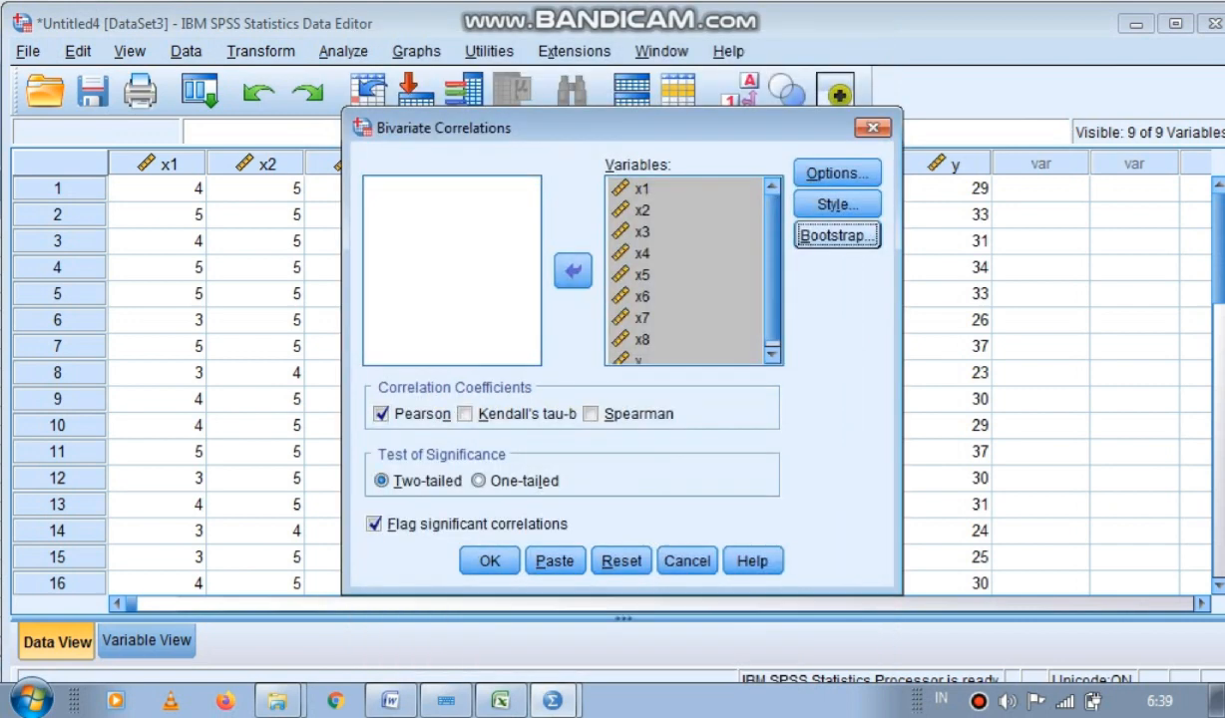
# Switch to Excel and inspect the T TABEL formula for item 1 in cell D25 of the Validitas sheet.
pyautogui.click(502, 701)
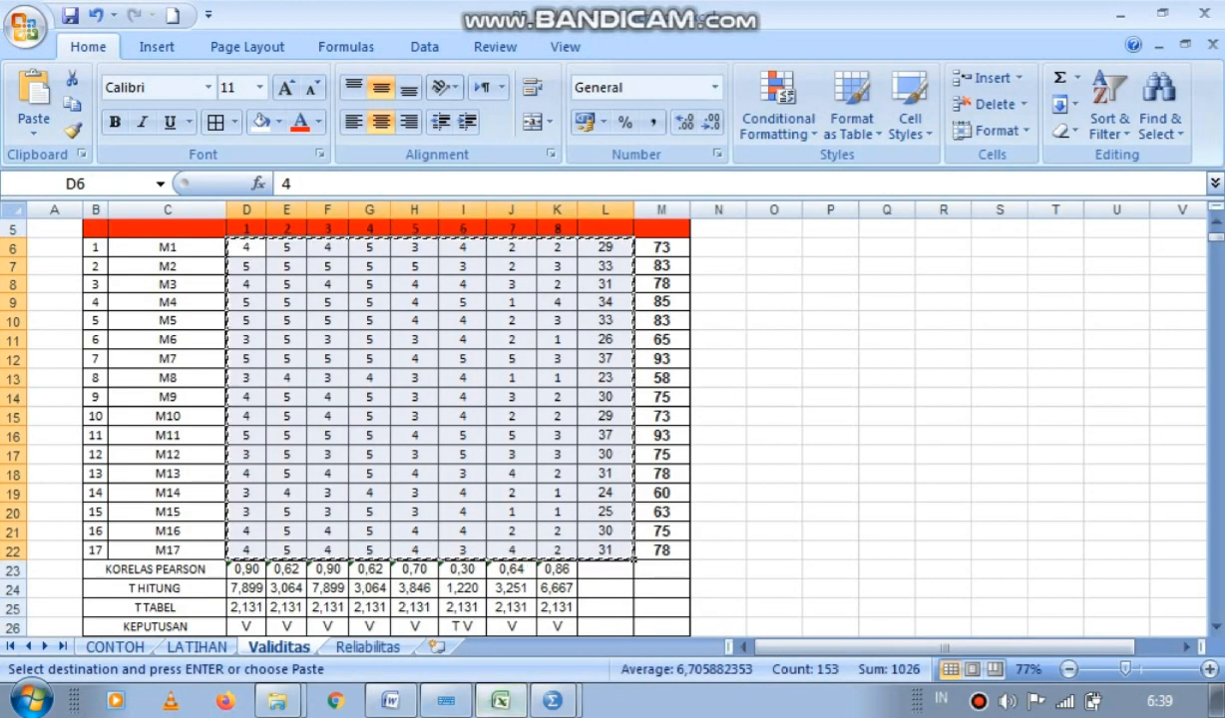
pyautogui.click(249, 606)
pyautogui.doubleClick(251, 607)
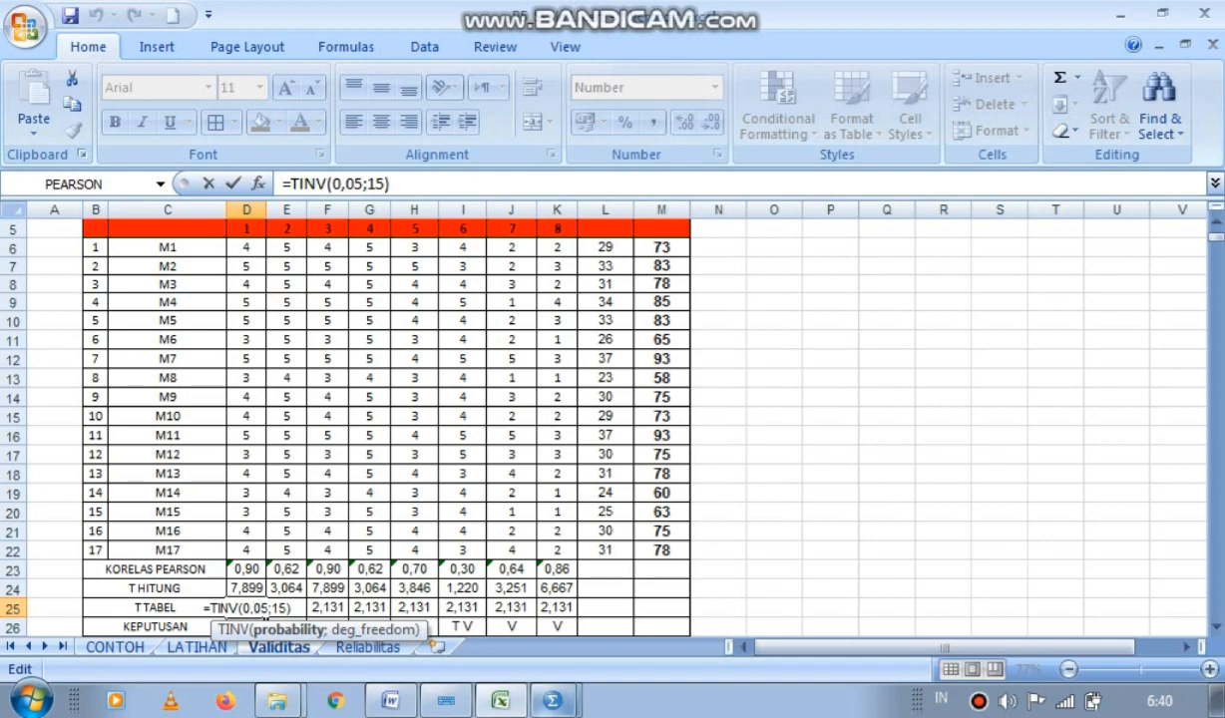
# Return to SPSS and run the two-tailed Pearson correlation with significant correlations flagged.
pyautogui.moveTo(551, 701)
pyautogui.click(548, 589)
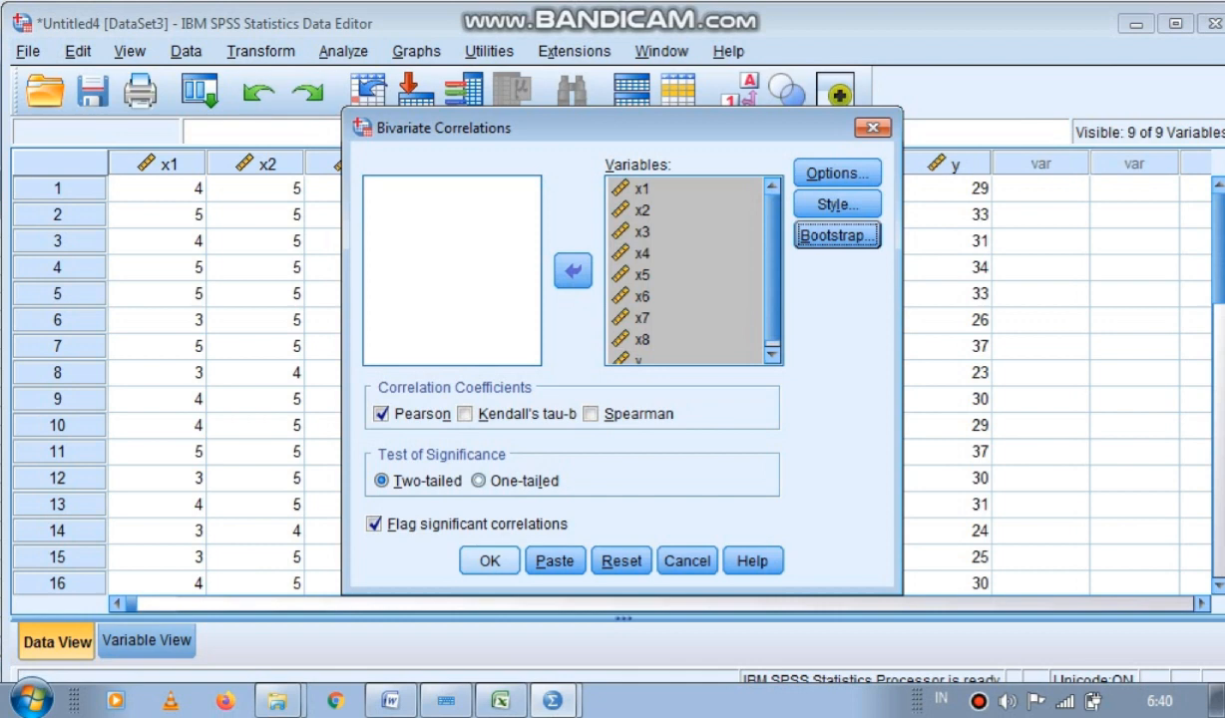
pyautogui.click(490, 561)
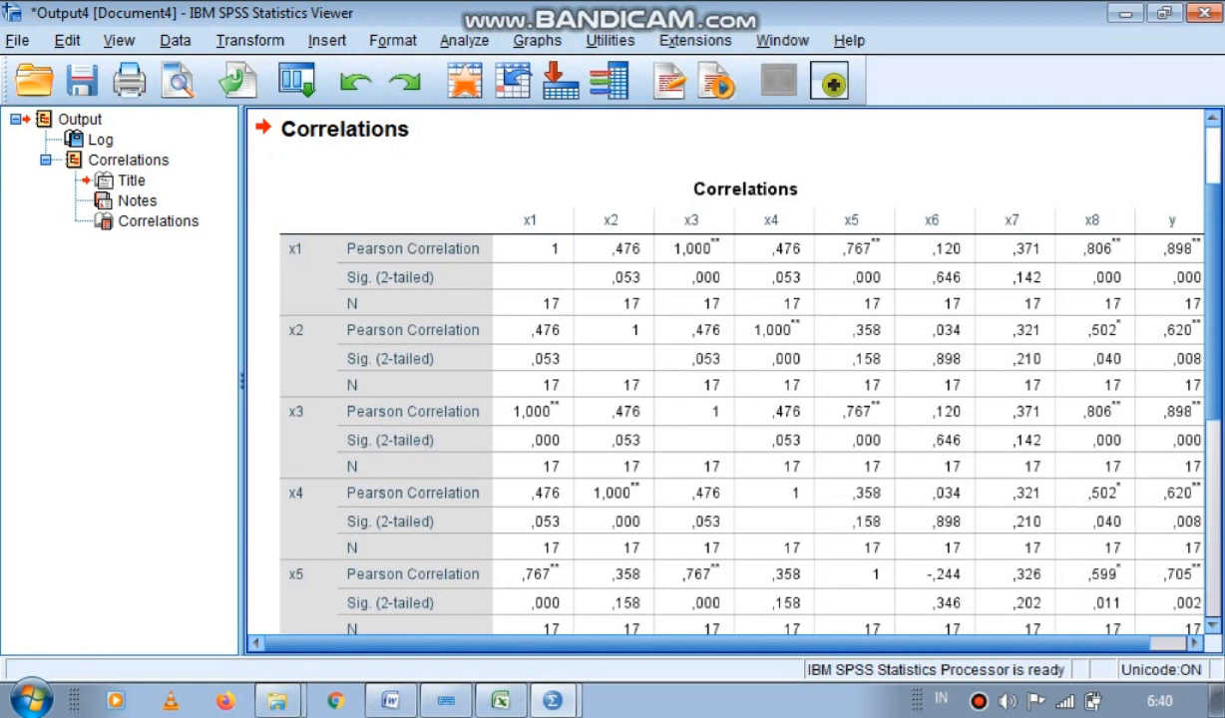
# Examine the Correlations output table for the Pearson coefficient and significance of each item against y.
pyautogui.scroll(-8, 725, 369)
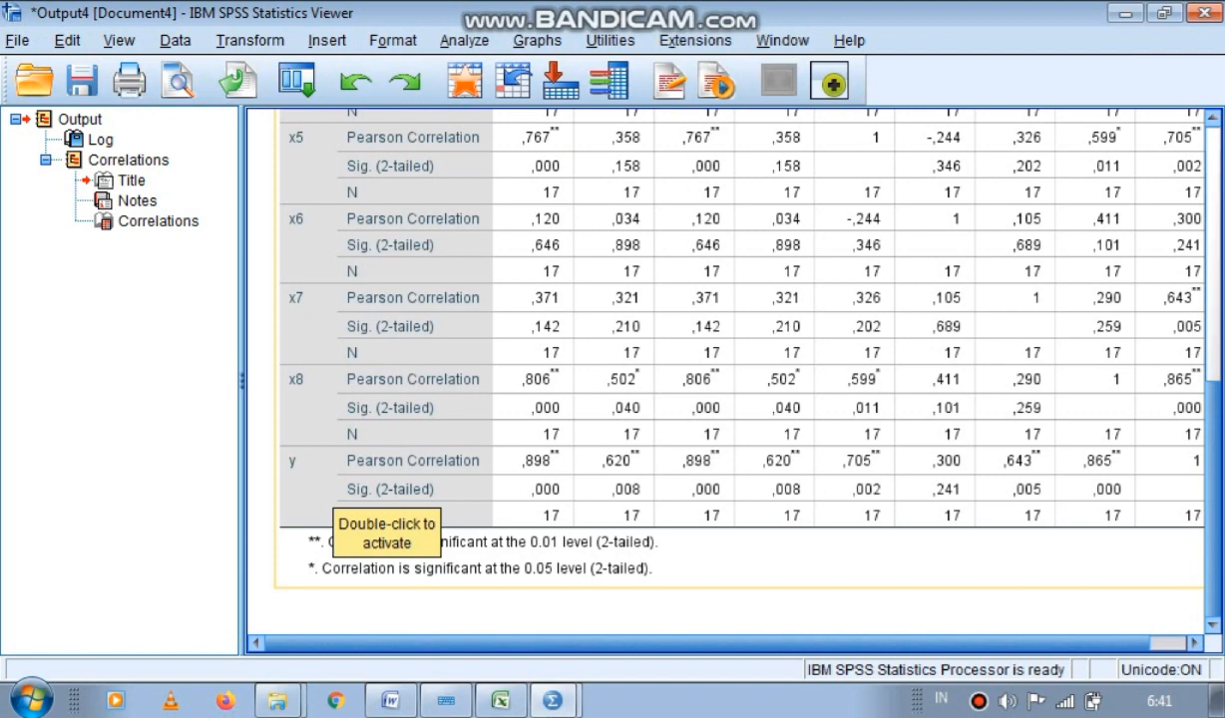
pyautogui.moveTo(1118, 643); pyautogui.dragTo(1155, 643)
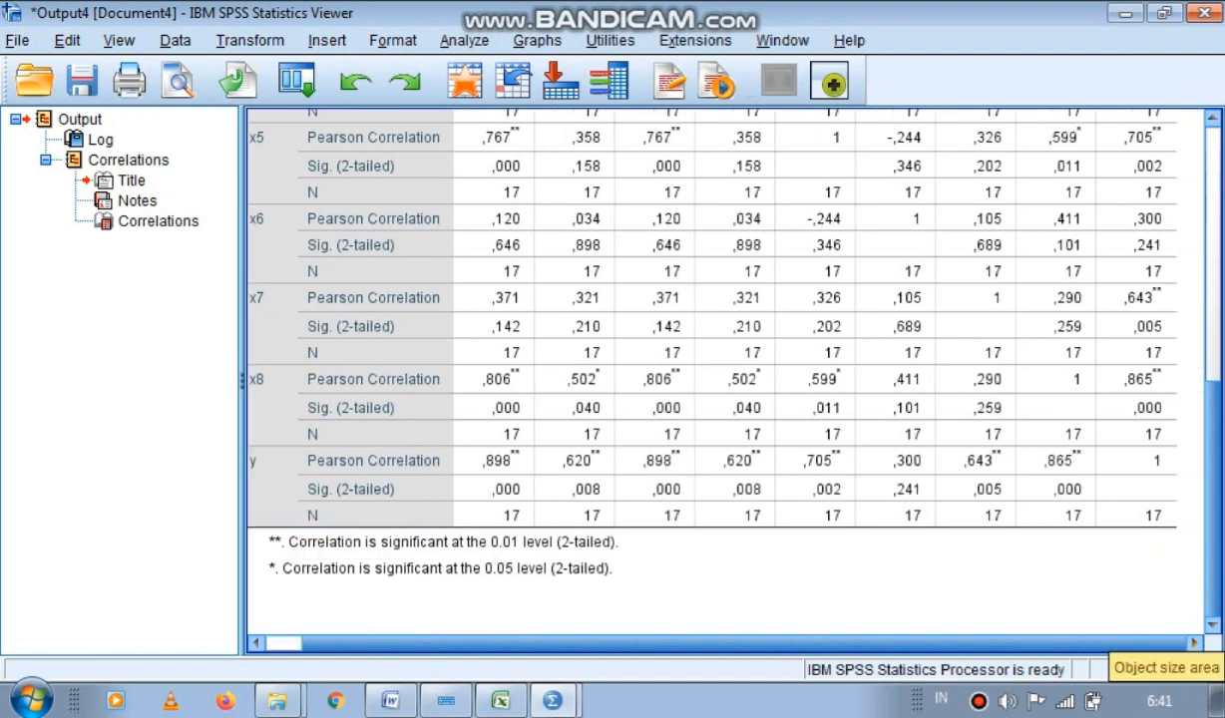
pyautogui.click(1213, 289)
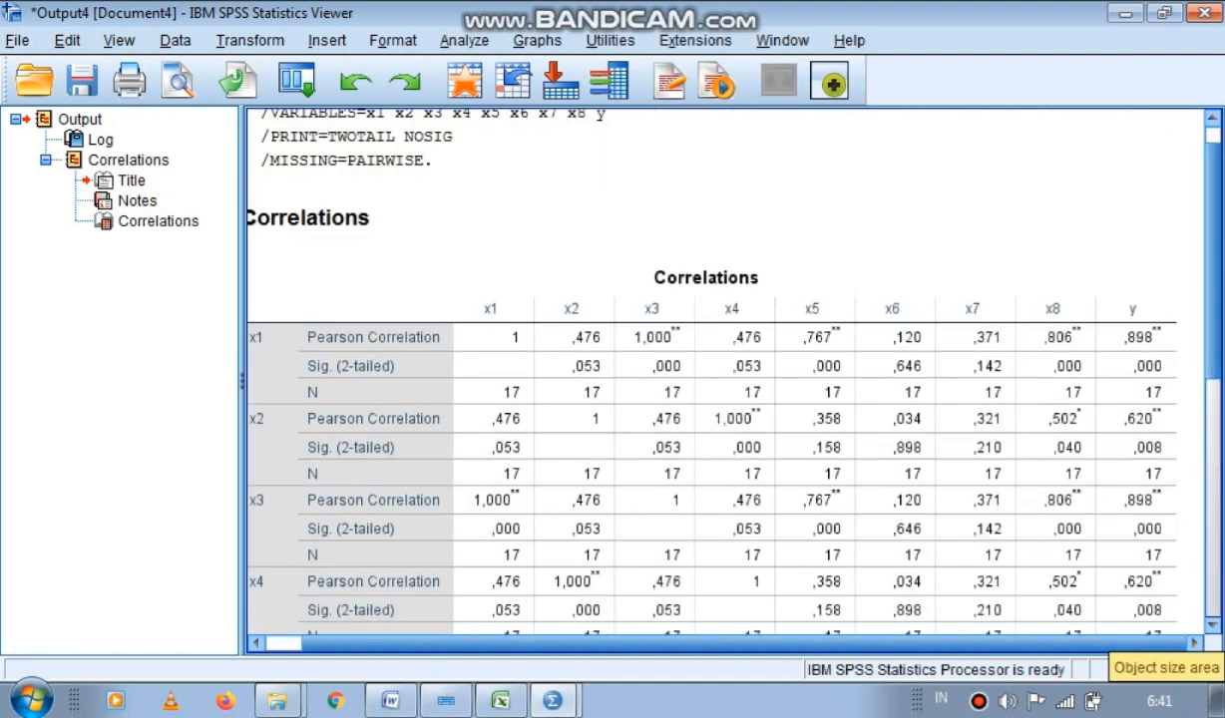
pyautogui.scroll(-3, 708, 379)
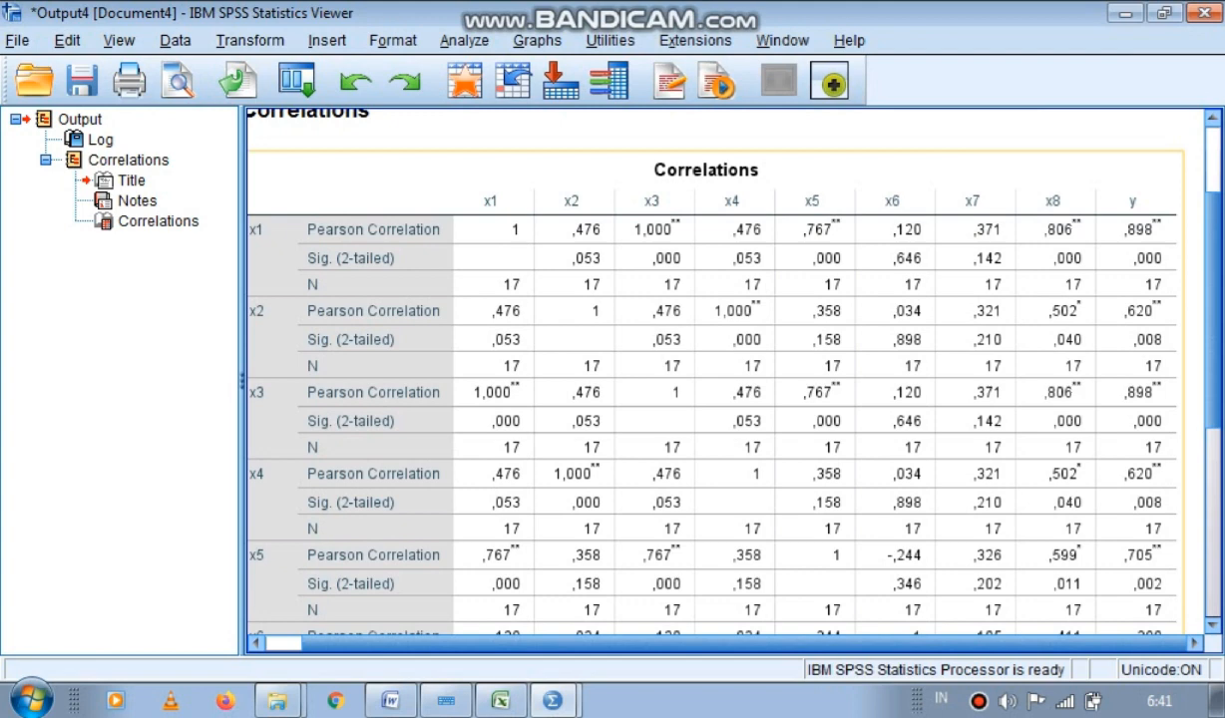
pyautogui.scroll(-10, 708, 369)
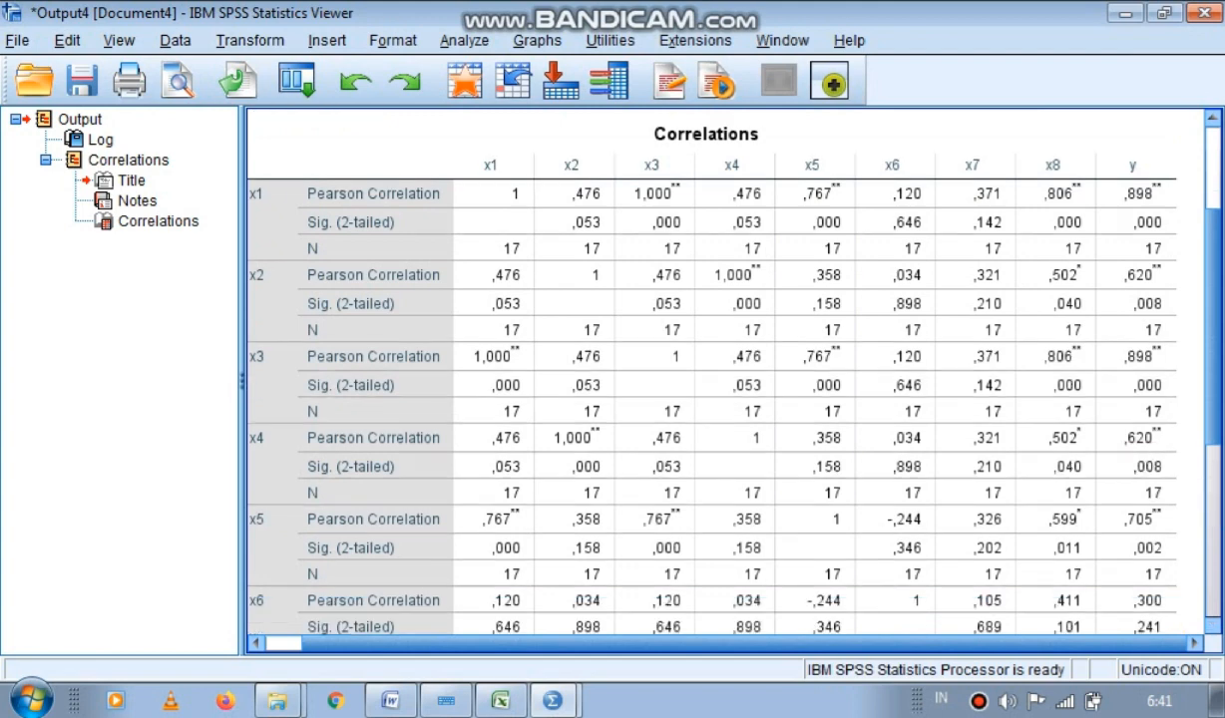
pyautogui.scroll(-4, 708, 369)
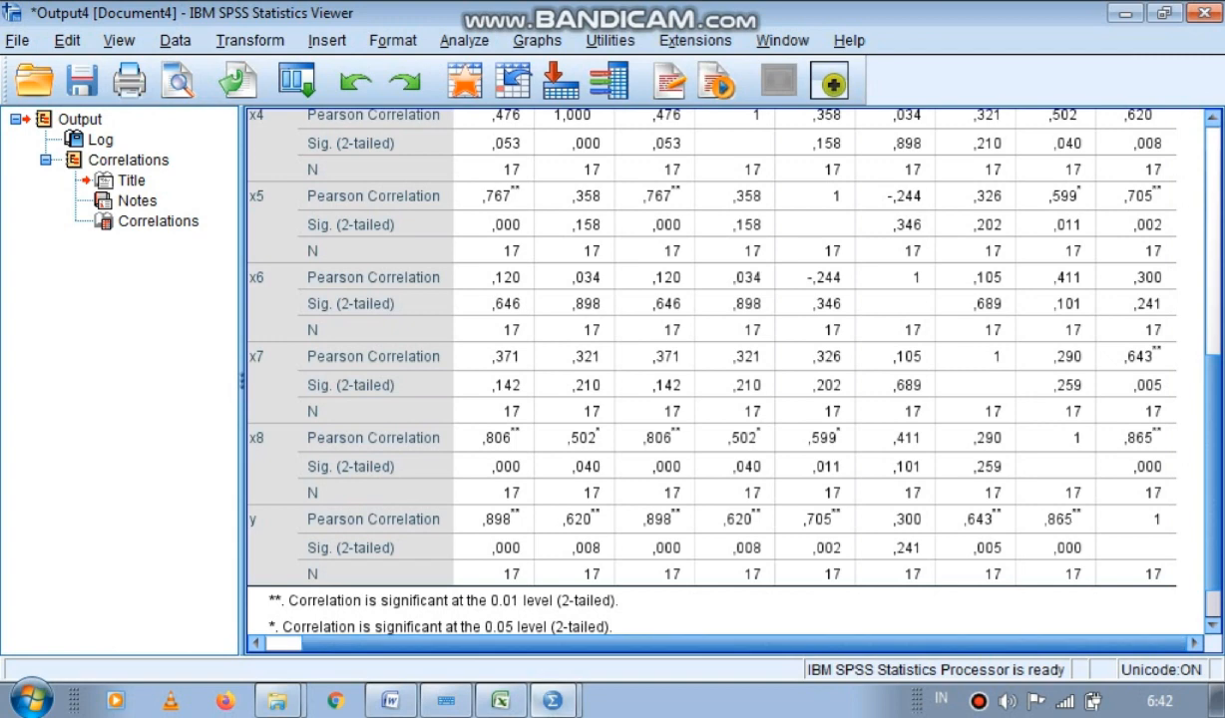
# Switch to Excel and check the KEPUTUSAN decision for item 6 in cell I26 of the Validitas sheet.
pyautogui.click(500, 700)
pyautogui.click(574, 557)
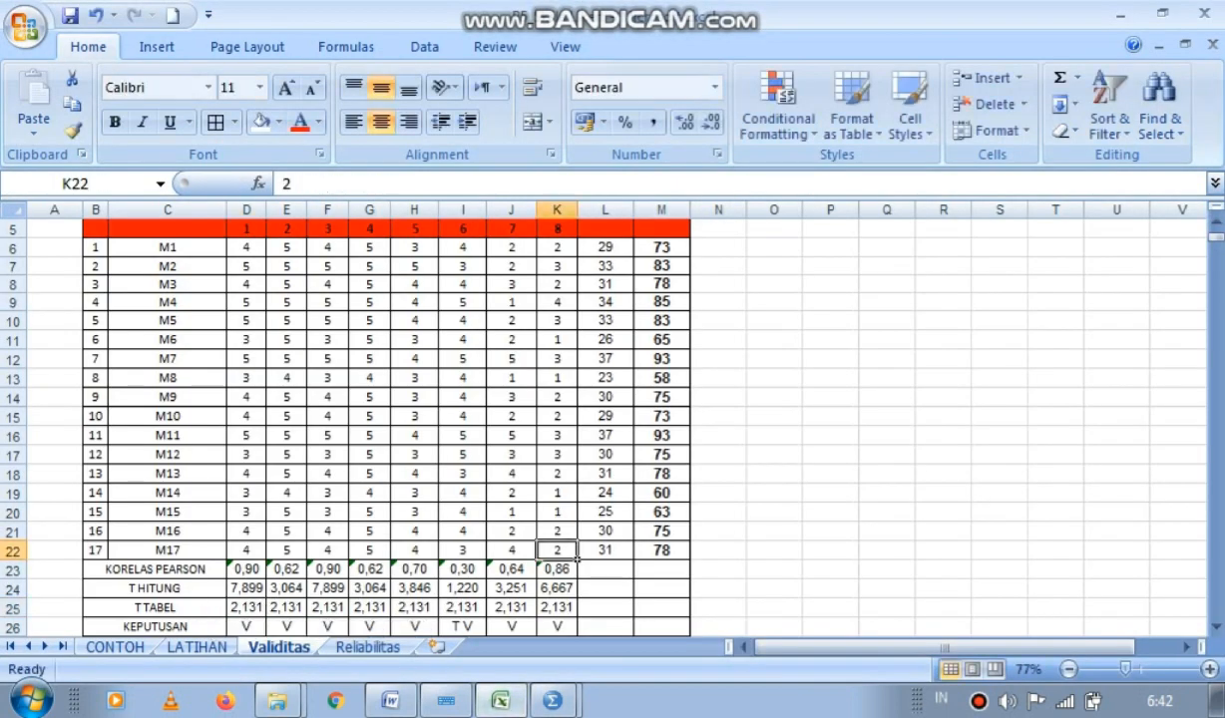
pyautogui.click(484, 628)
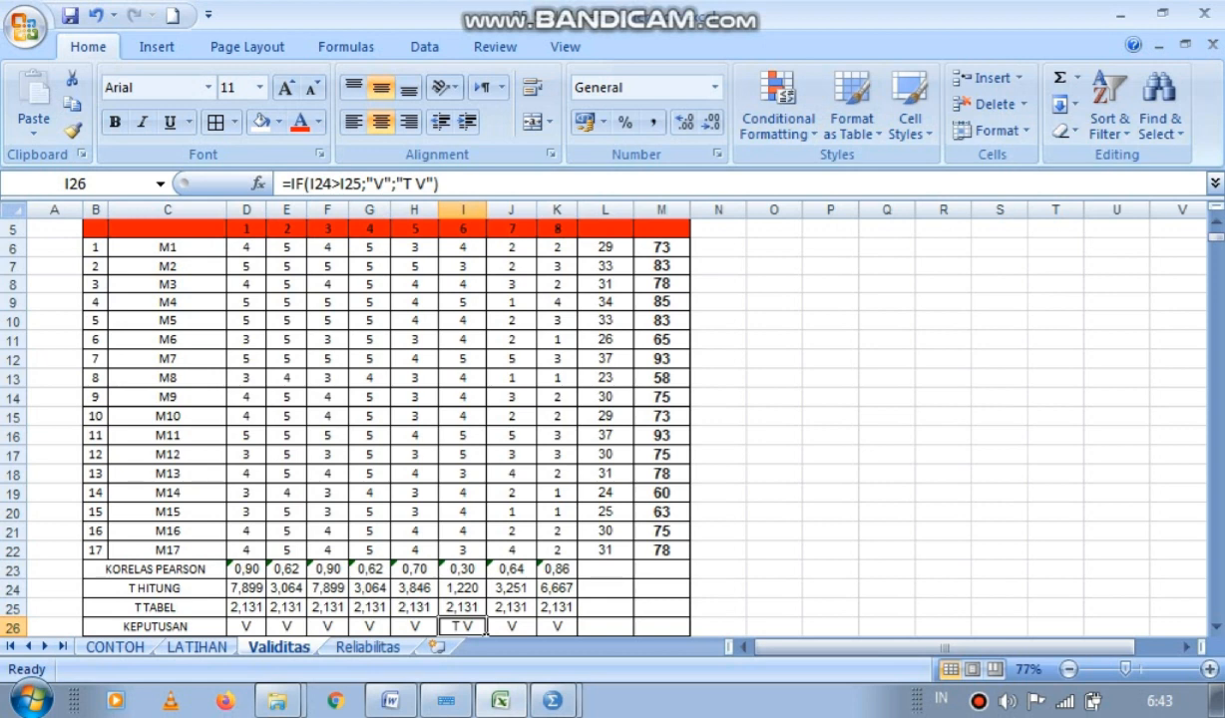
# Switch back to the SPSS Data Editor and open a Reliability Analysis for the questionnaire scores.
pyautogui.moveTo(552, 700)
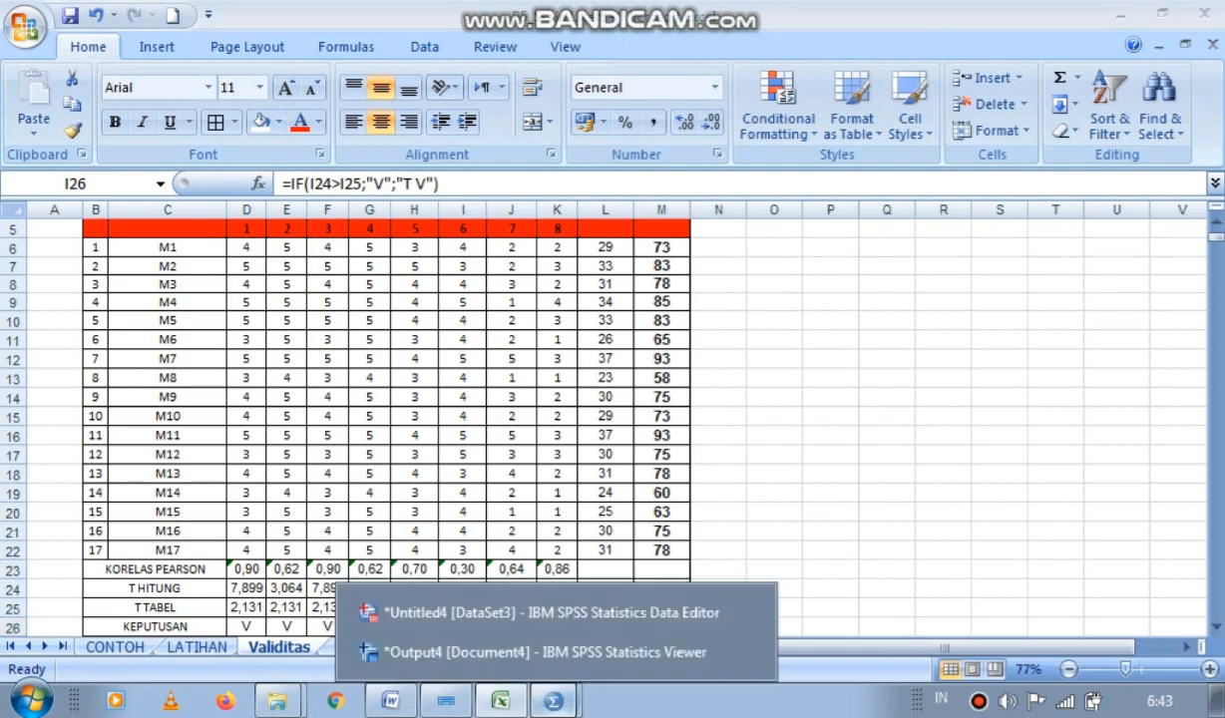
pyautogui.click(548, 613)
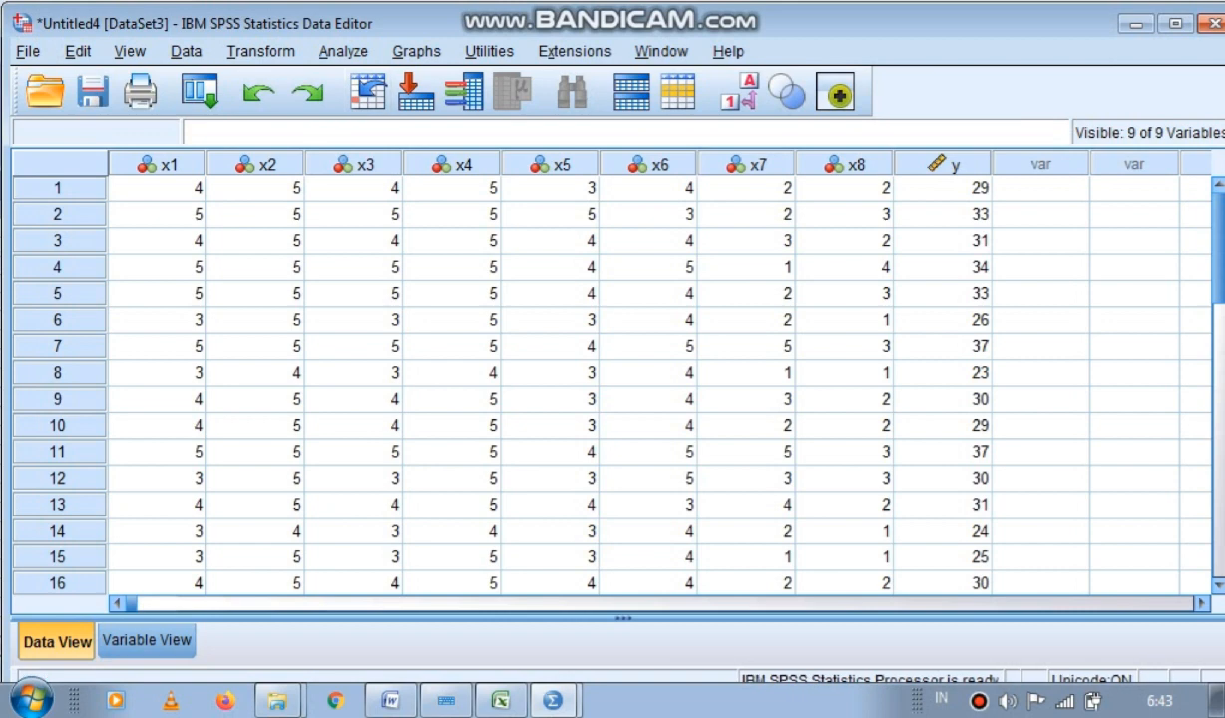
pyautogui.hotkey('alt', 'a')
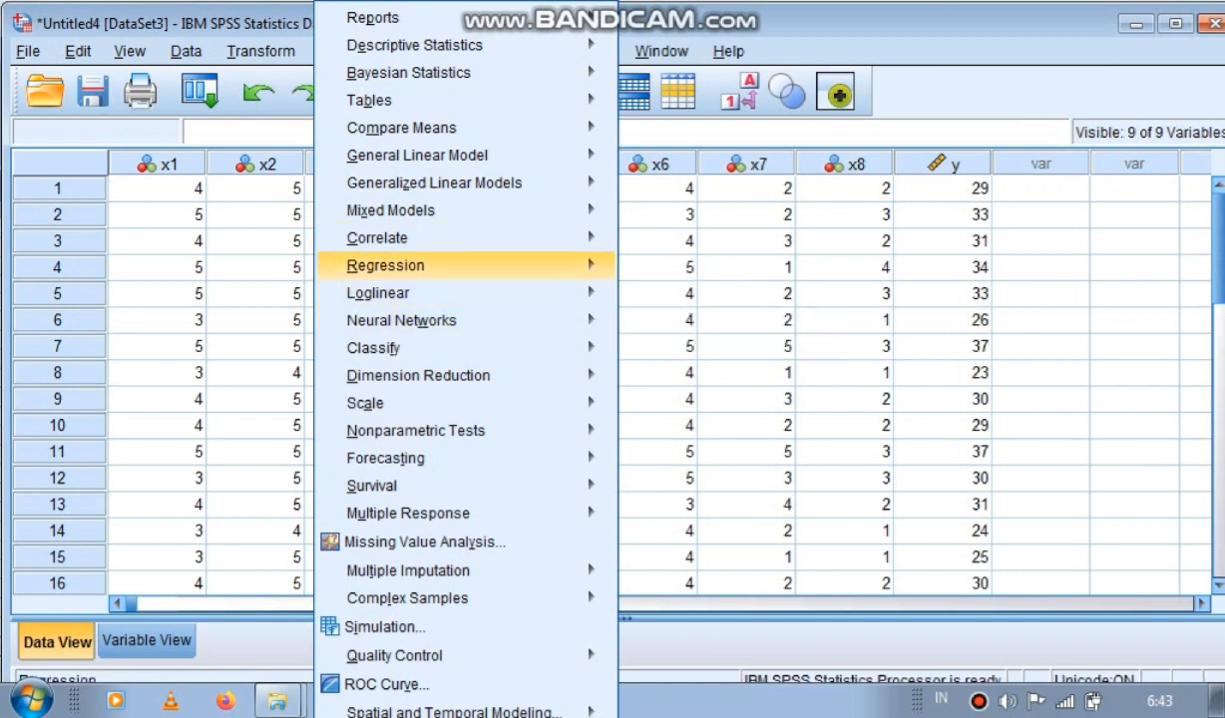
pyautogui.moveTo(386, 266)
pyautogui.moveTo(379, 239)
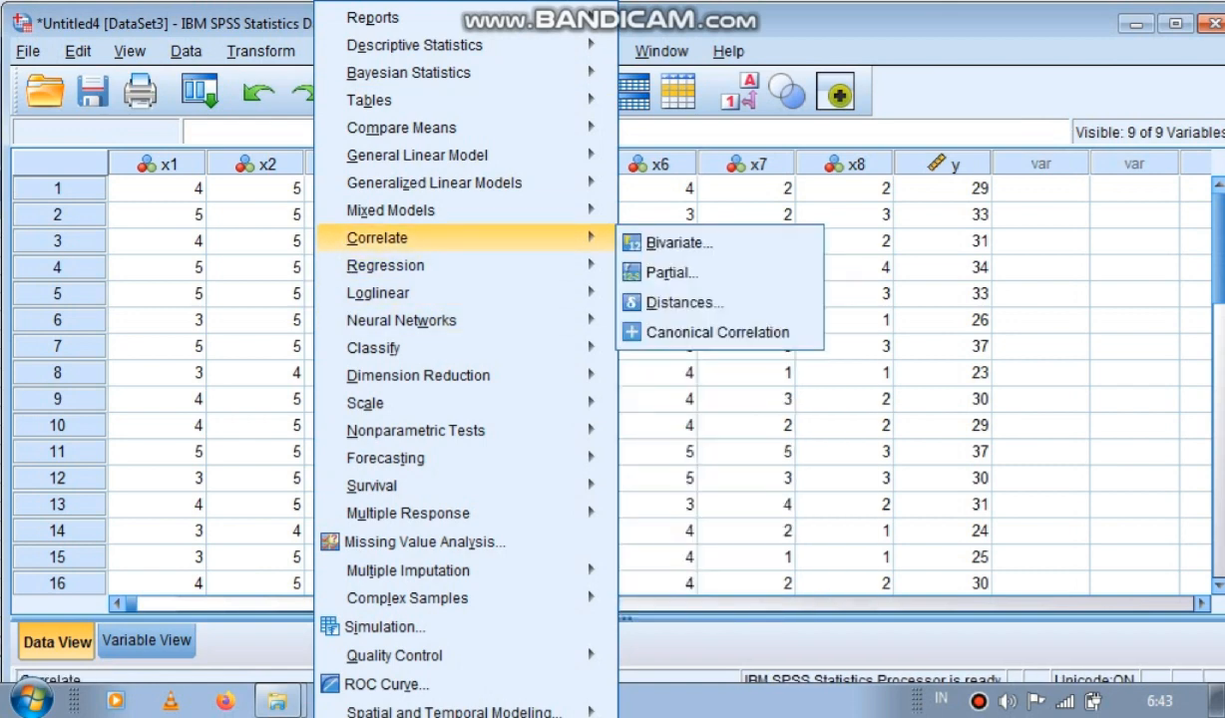
pyautogui.moveTo(365, 403)
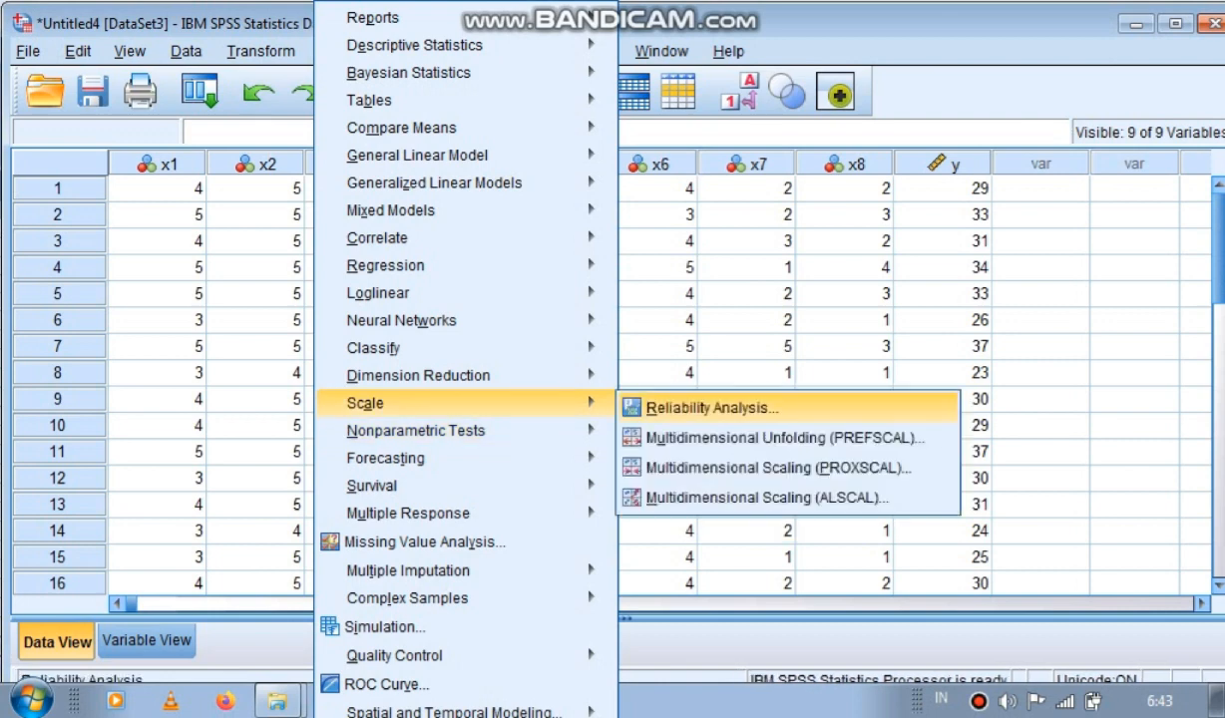
pyautogui.click(711, 407)
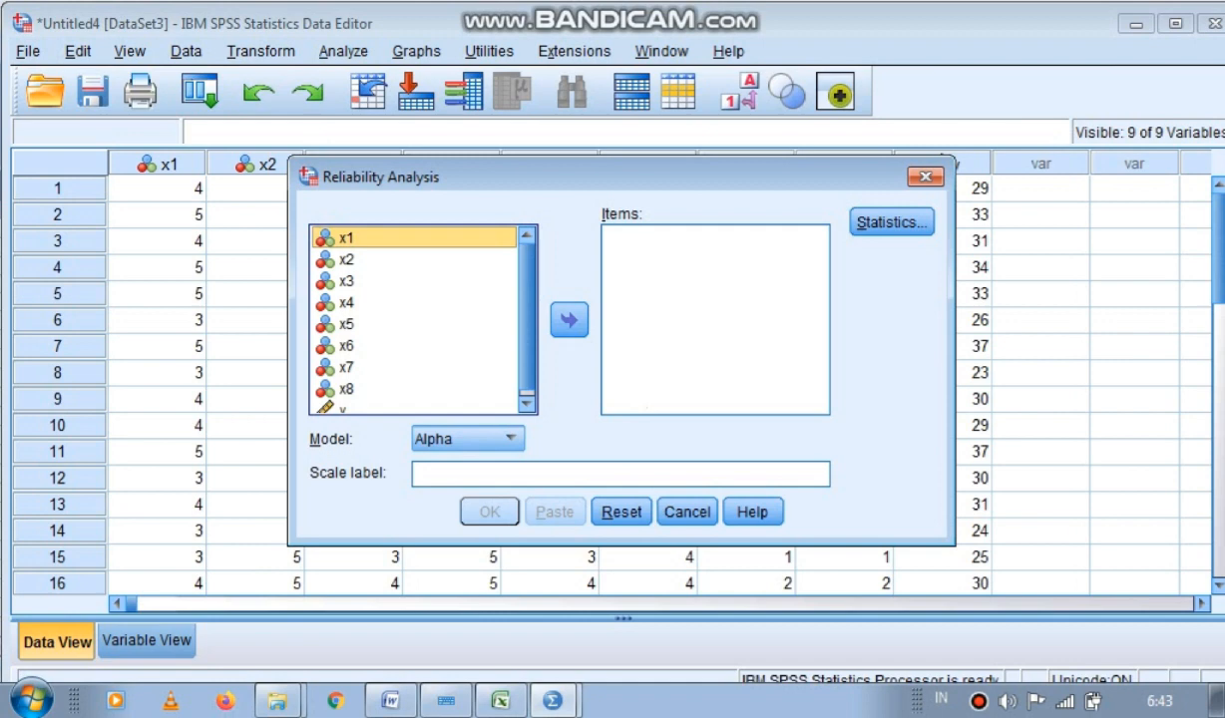
# Add variables x1 through x8 as reliability items, then take x6 out of the item list.
pyautogui.hotkey('shift', 'Down')
pyautogui.hotkey('shift', 'Down')
pyautogui.hotkey('shift', 'Down')
pyautogui.hotkey('shift', 'Down')
pyautogui.hotkey('shift', 'Down')
pyautogui.hotkey('shift', 'Down')
pyautogui.hotkey('shift', 'Down')
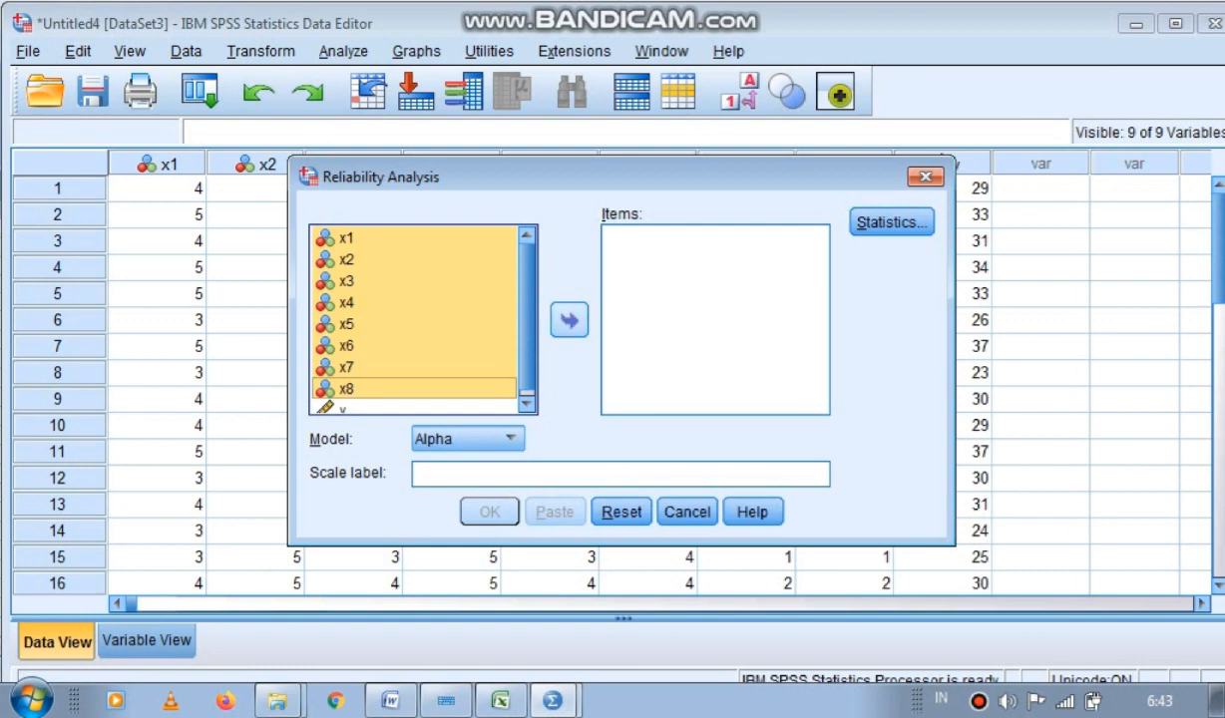
pyautogui.click(570, 320)
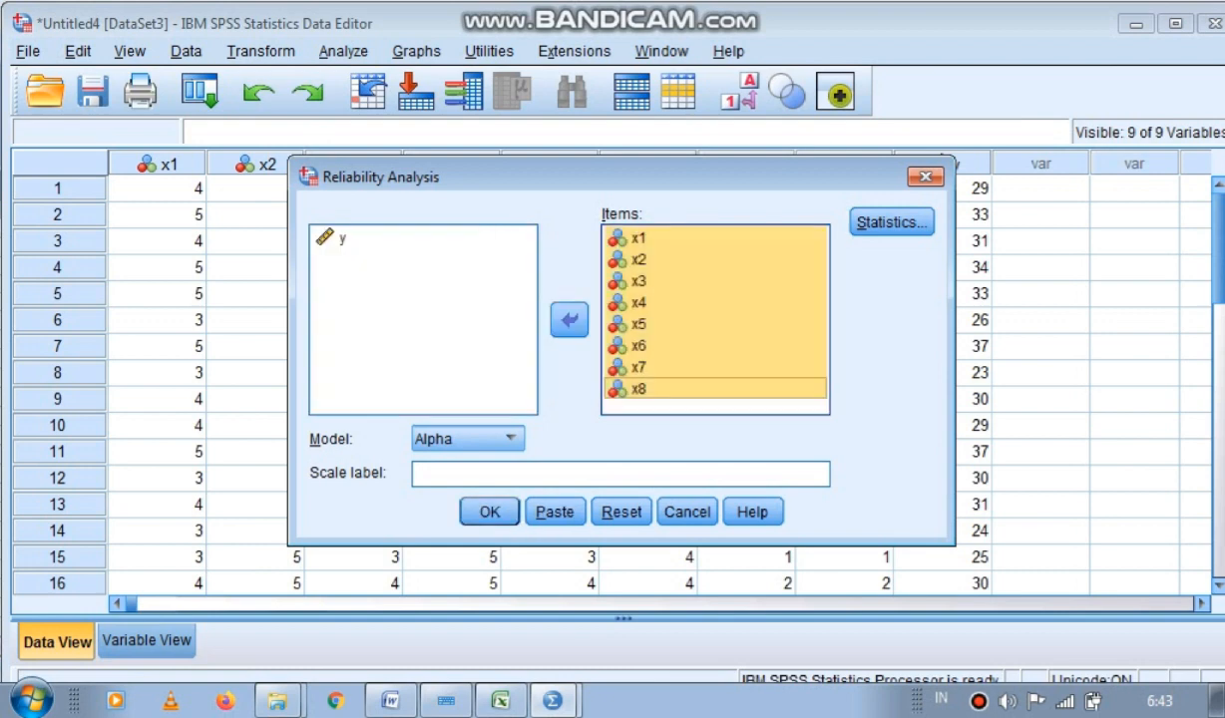
pyautogui.click(640, 347)
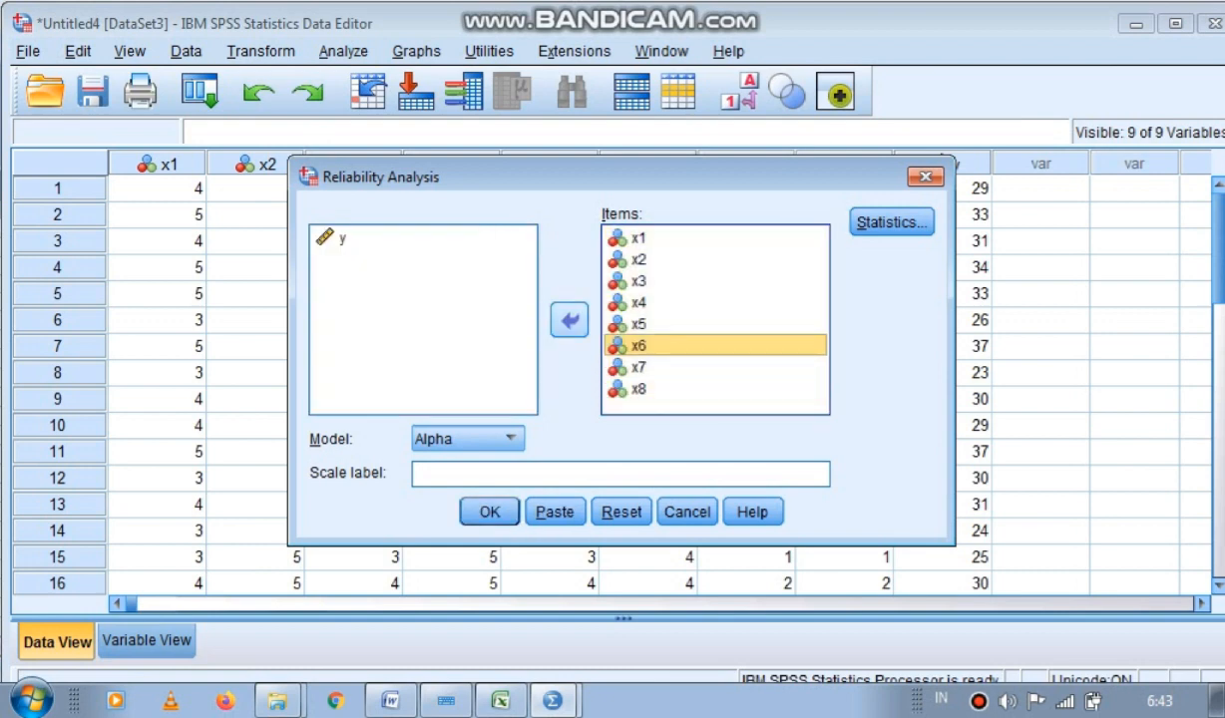
pyautogui.click(569, 320)
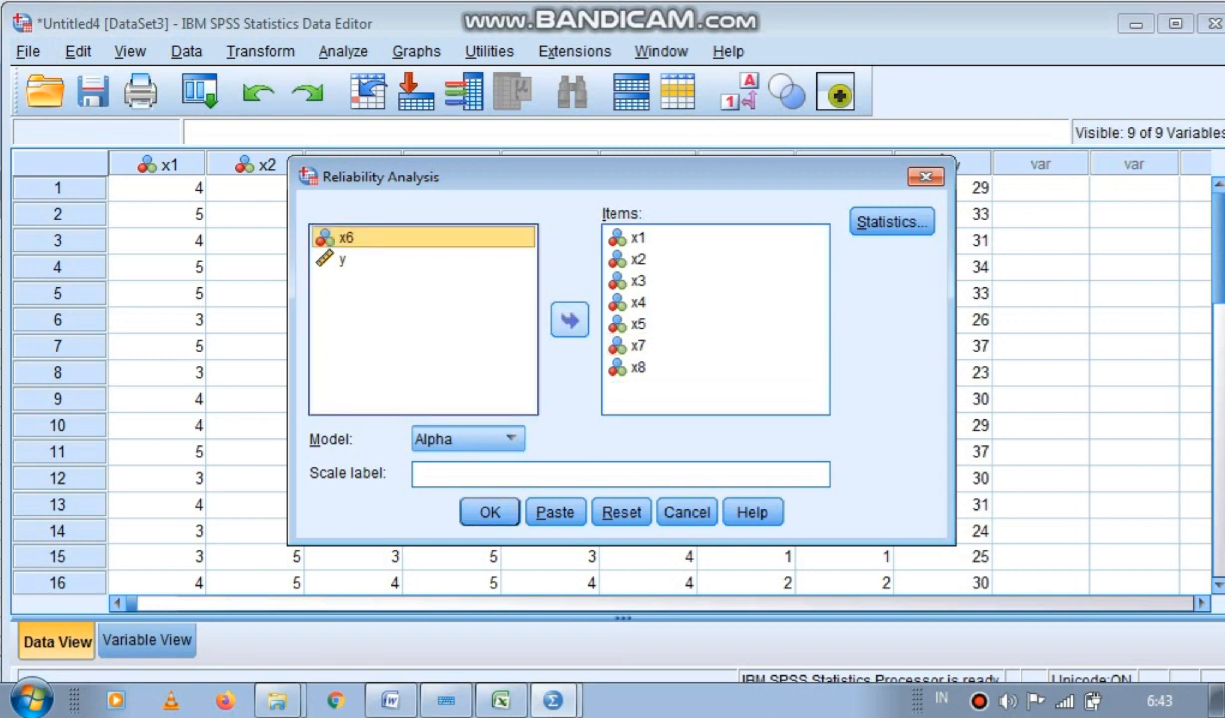
pyautogui.click(345, 260)
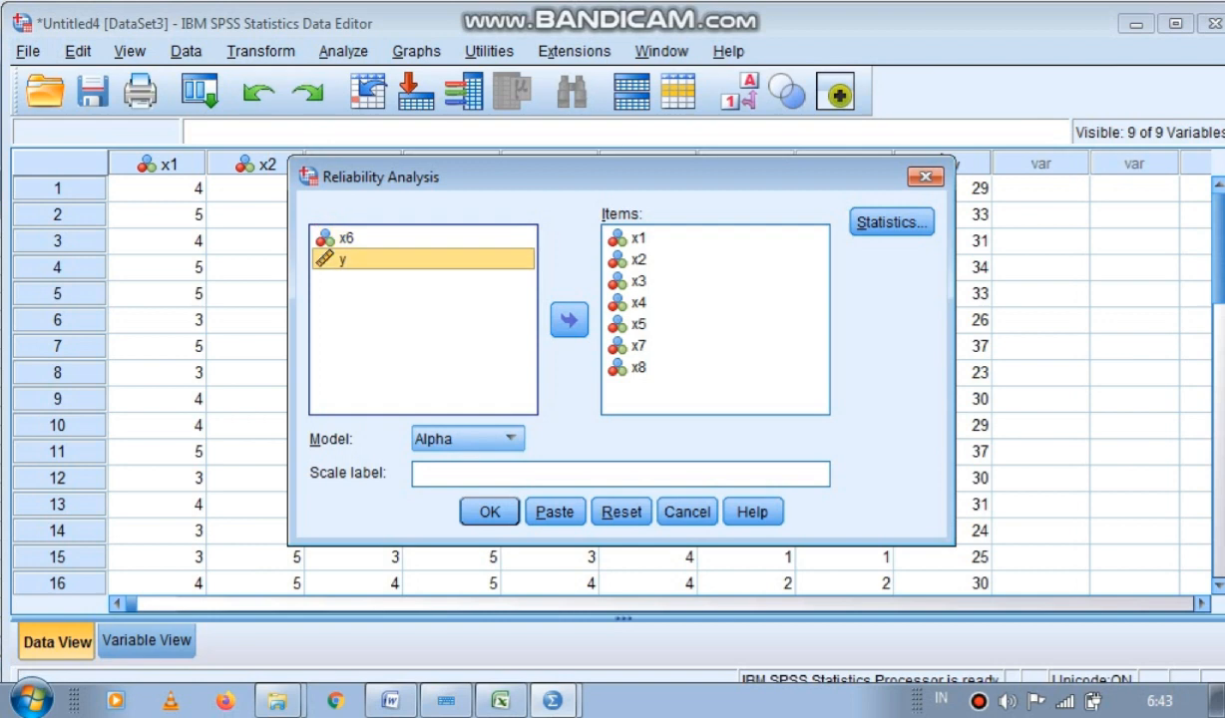
pyautogui.click(570, 320)
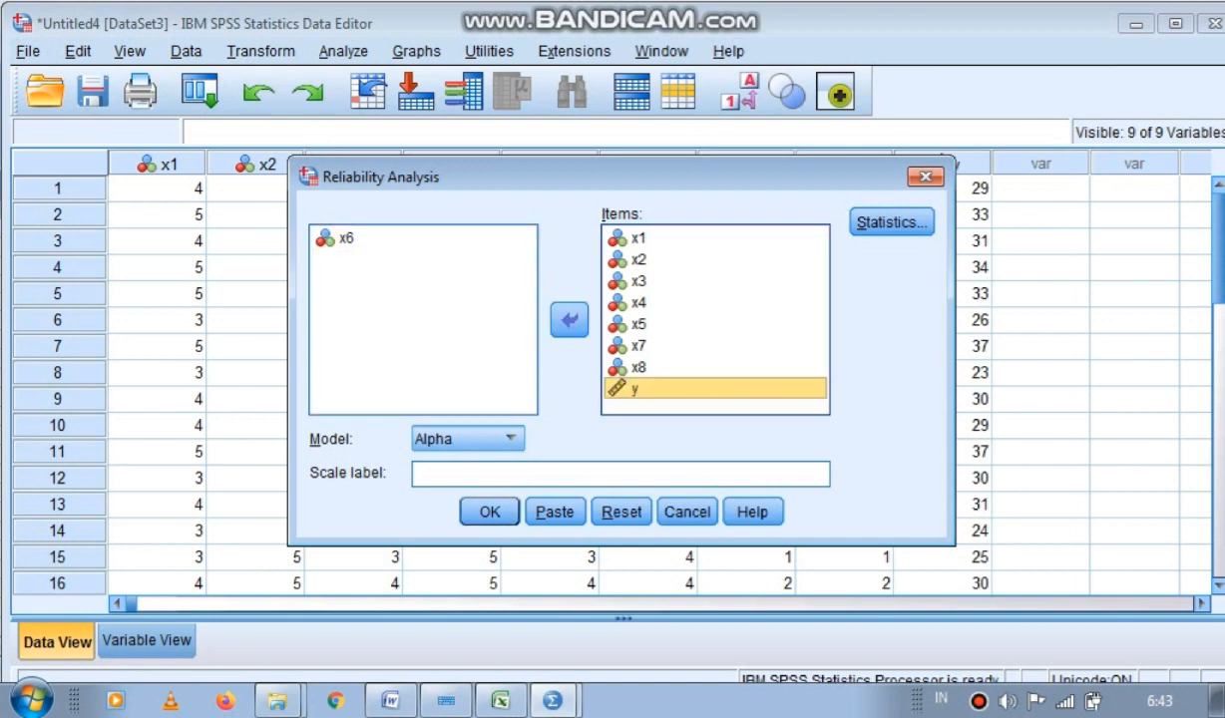
pyautogui.click(639, 346)
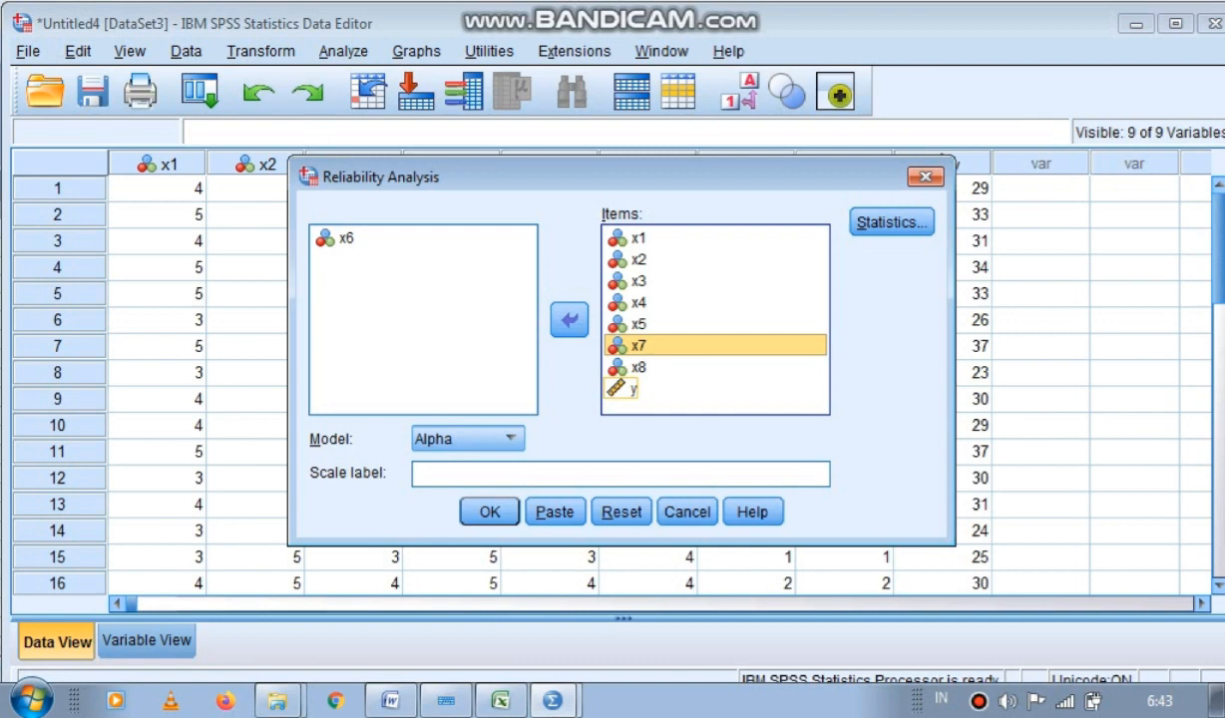
pyautogui.click(634, 389)
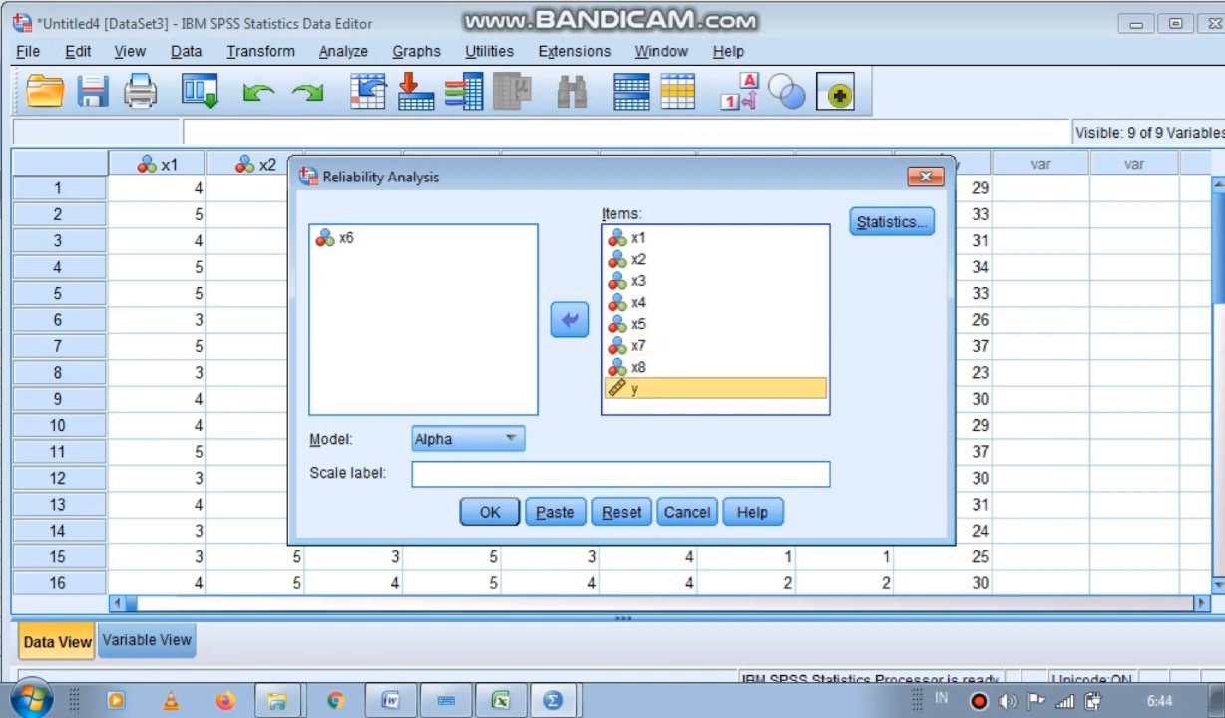
pyautogui.click(570, 320)
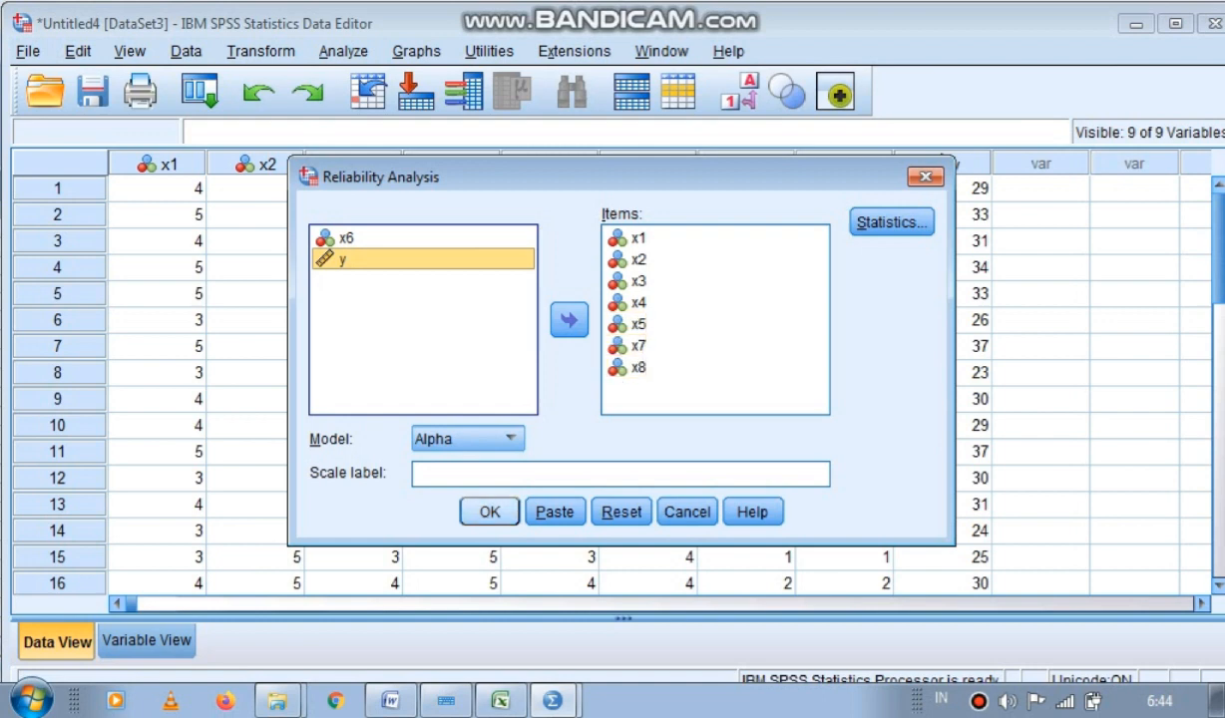
# Run the reliability analysis on x1–x5, x7 and x8, and check the Keputusan in cell R18 of Excel's Reliabilitas sheet.
pyautogui.click(488, 511)
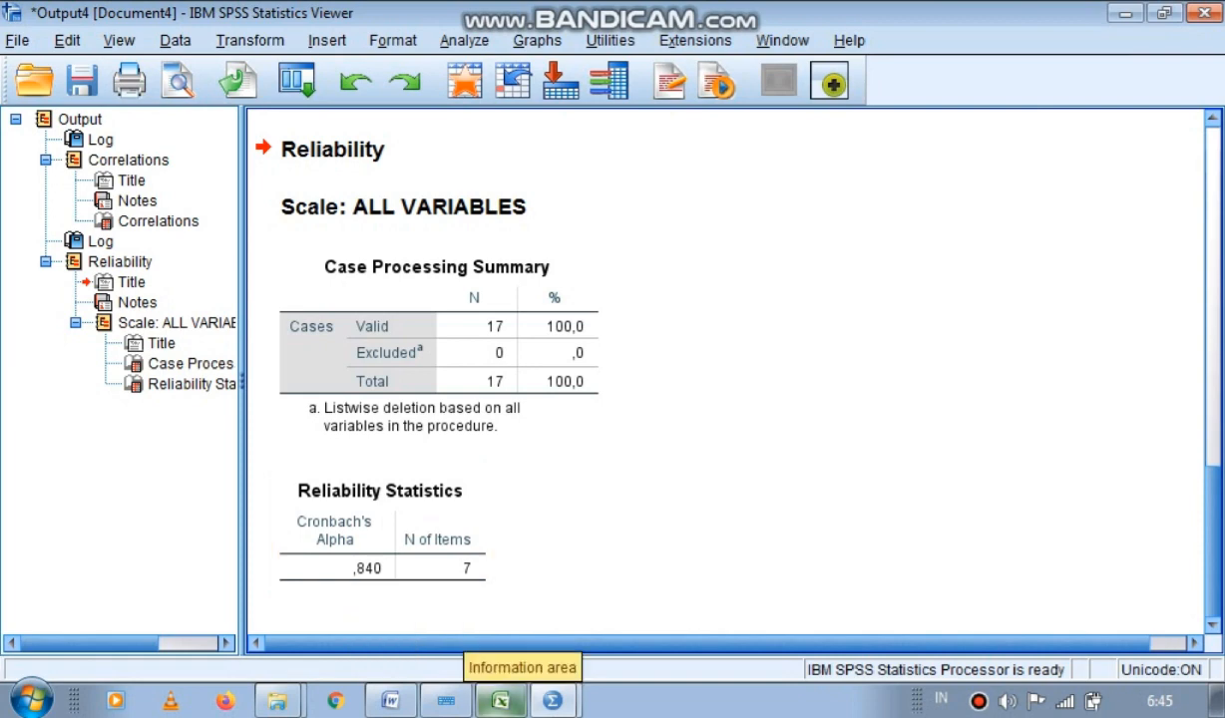
pyautogui.click(501, 700)
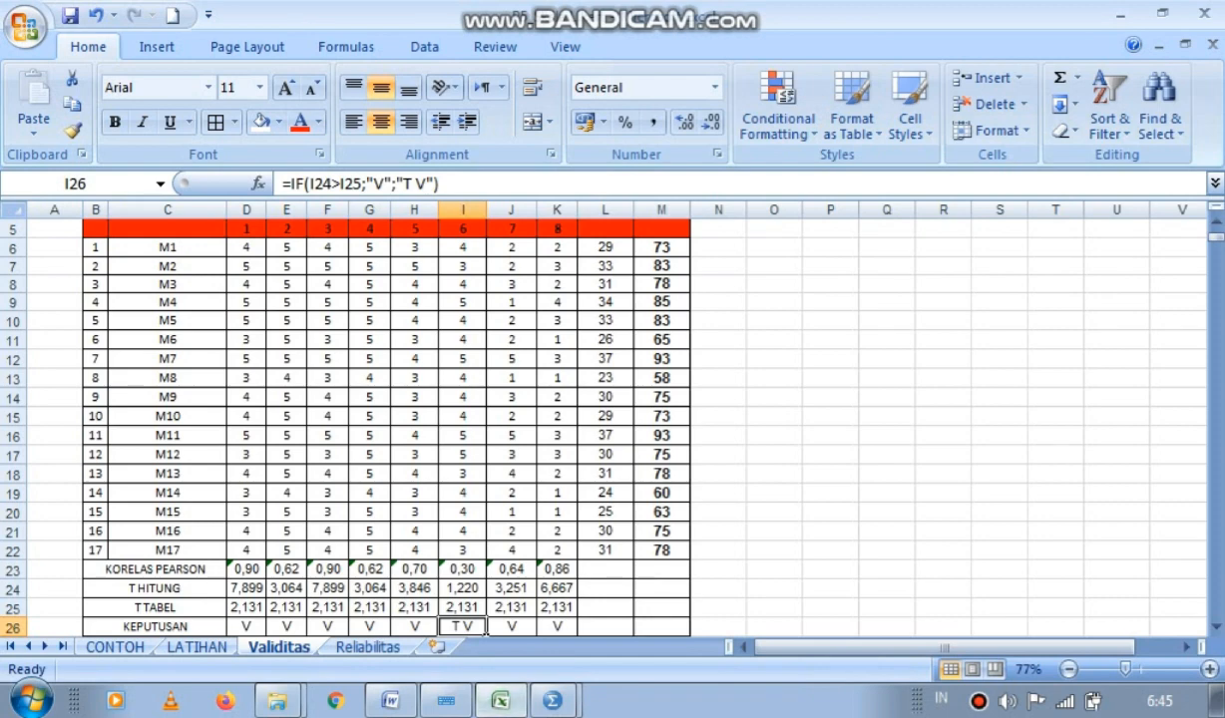
pyautogui.click(367, 646)
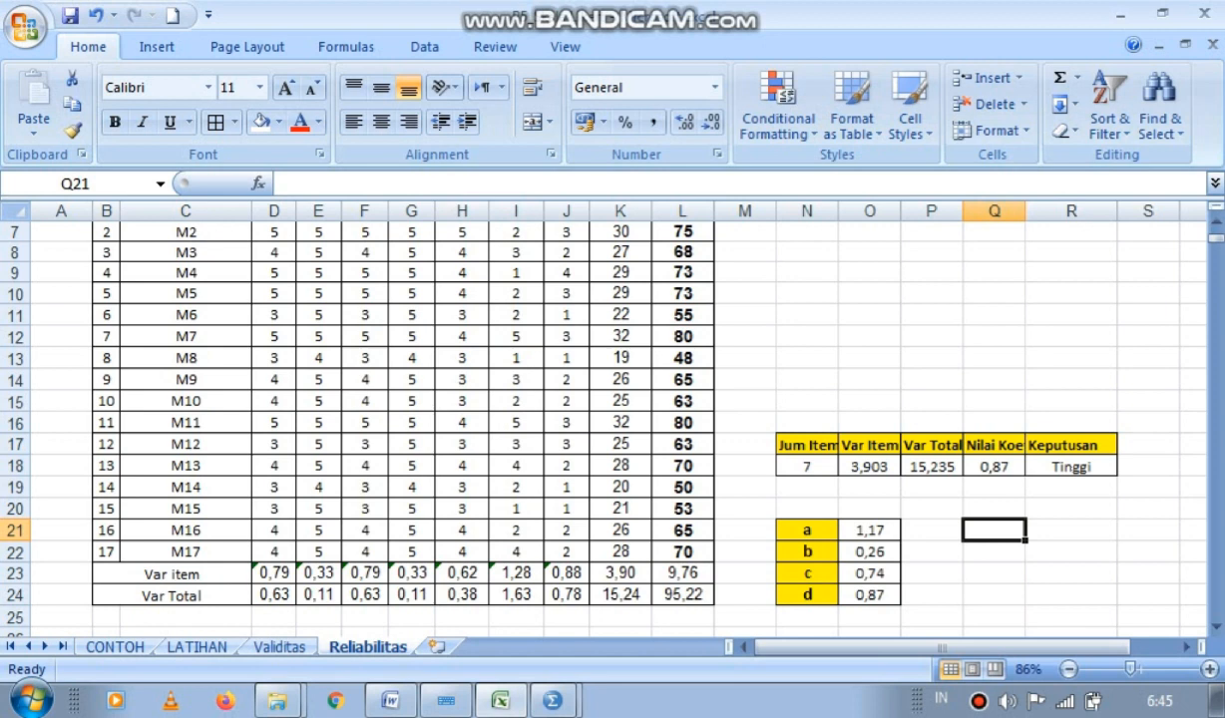
pyautogui.click(1071, 467)
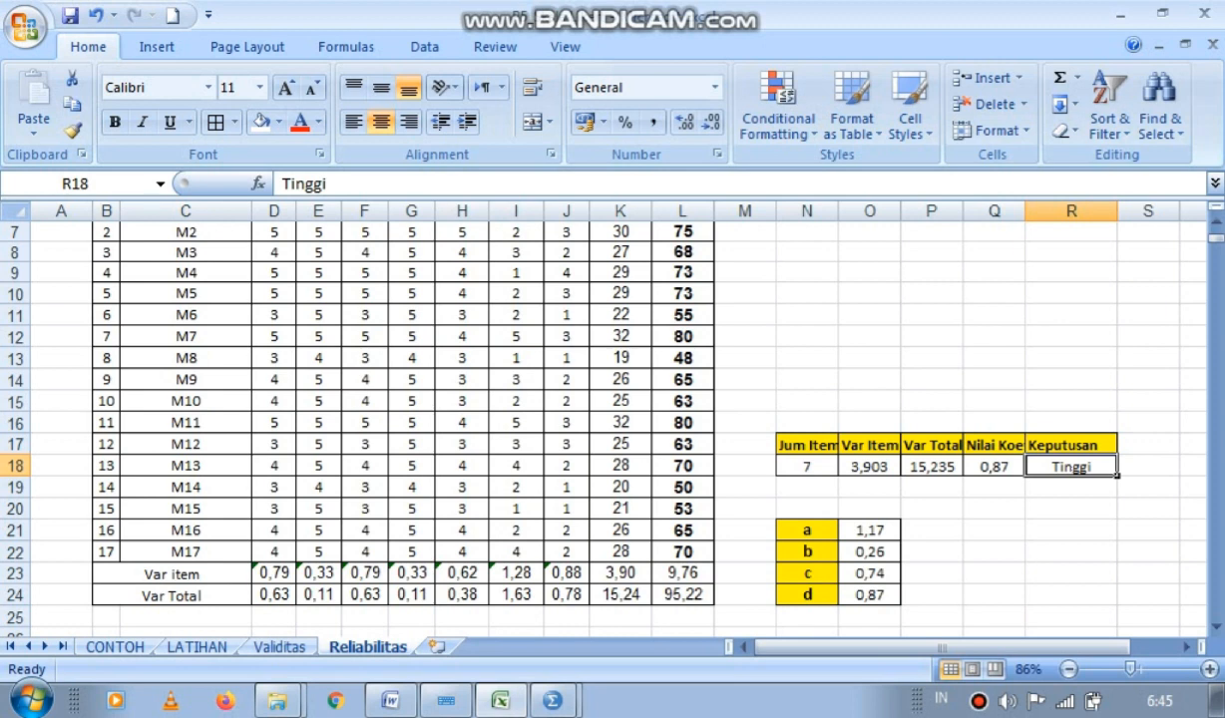
# Compare the SPSS Reliability Statistics output with the Excel Reliabilitas results, and review the Validitas sheet again.
pyautogui.moveTo(551, 700)
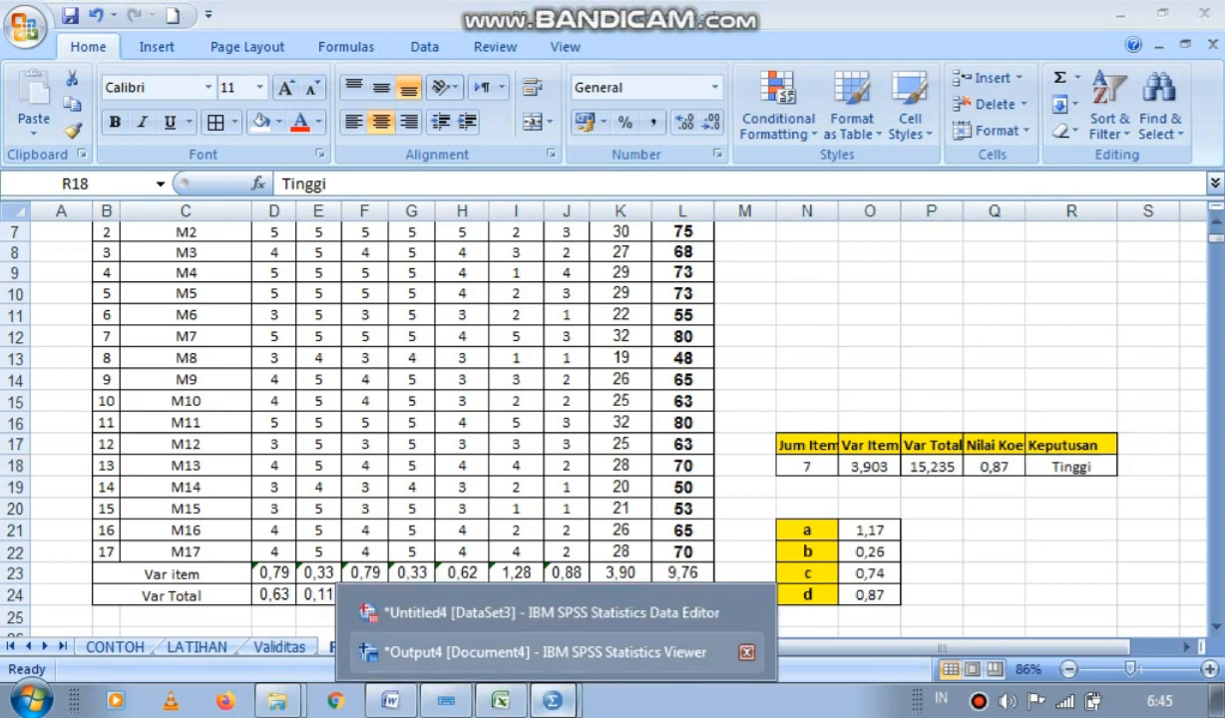
pyautogui.click(544, 653)
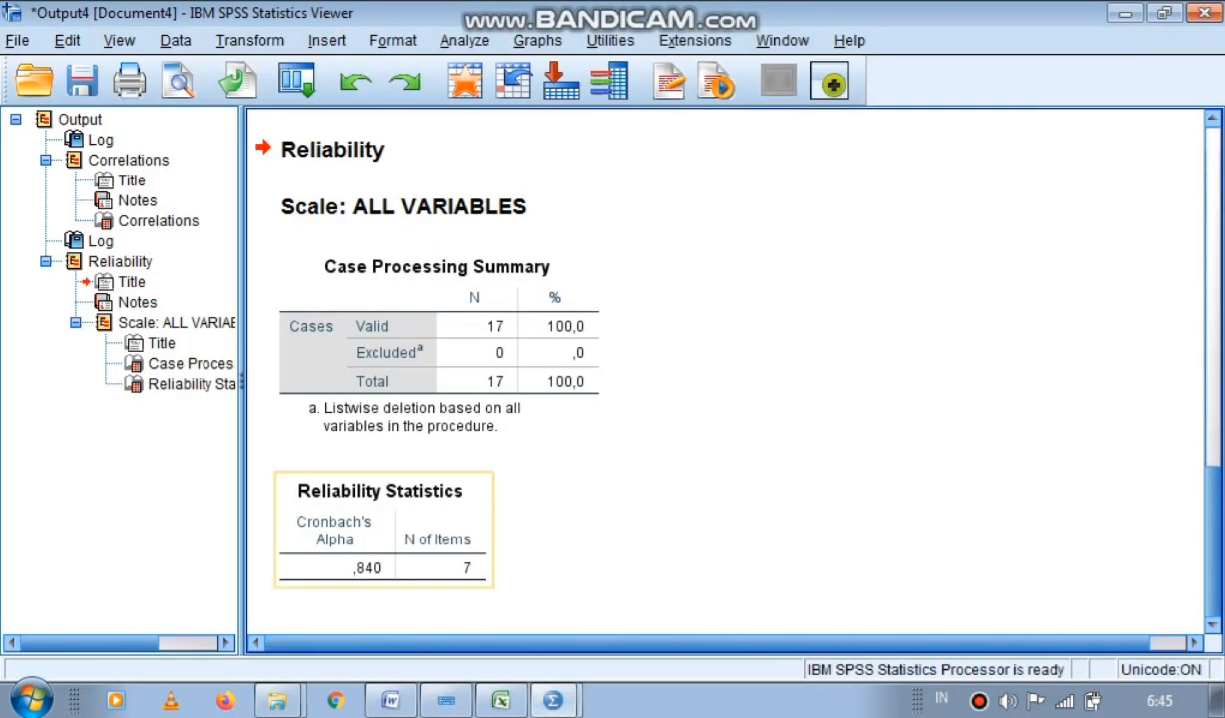
pyautogui.click(499, 700)
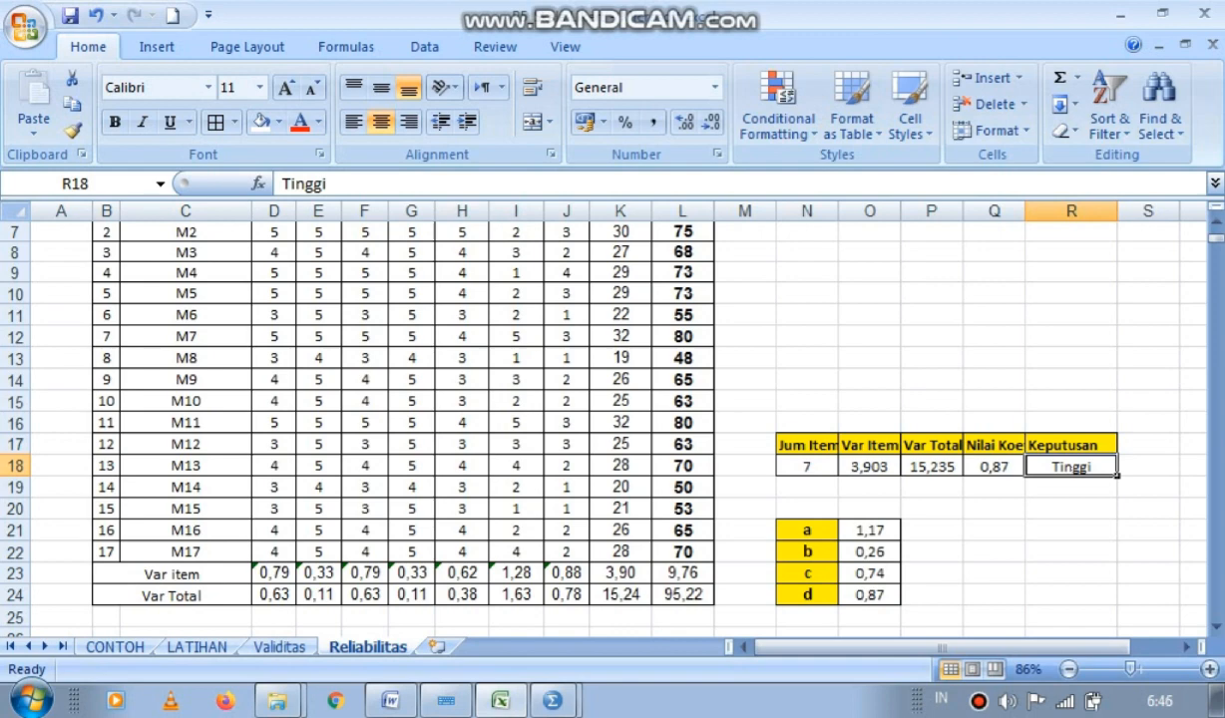
pyautogui.click(279, 647)
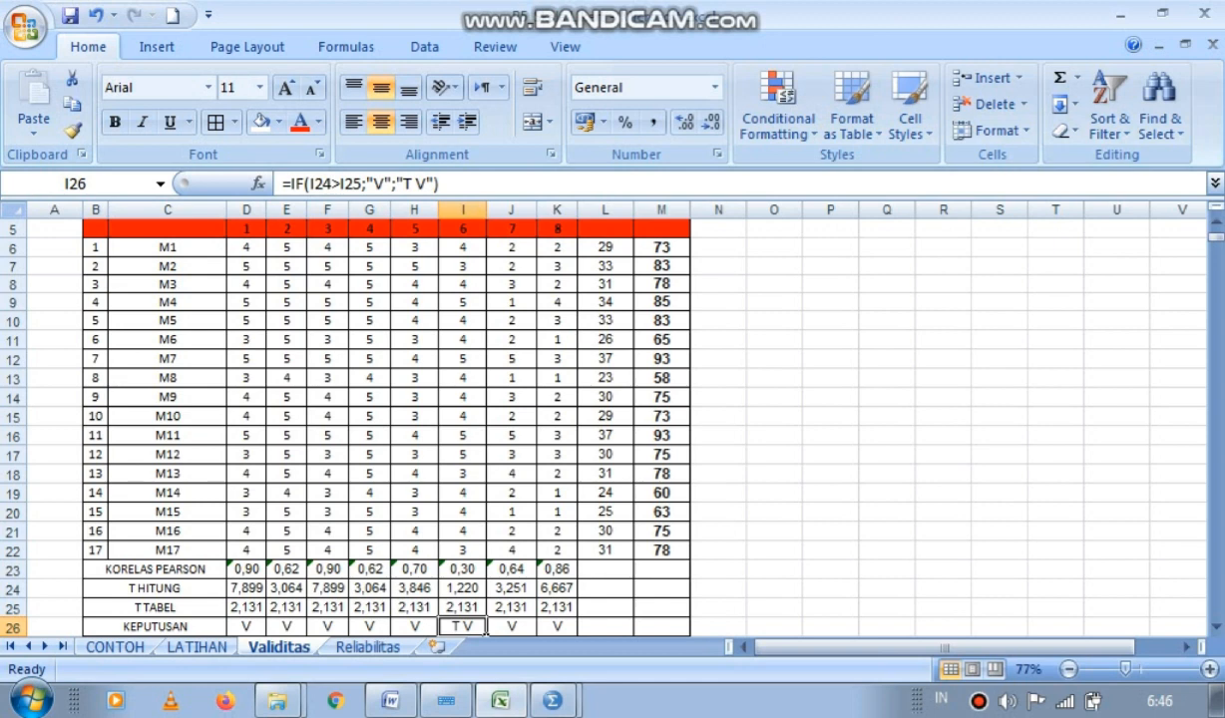
pyautogui.click(554, 701)
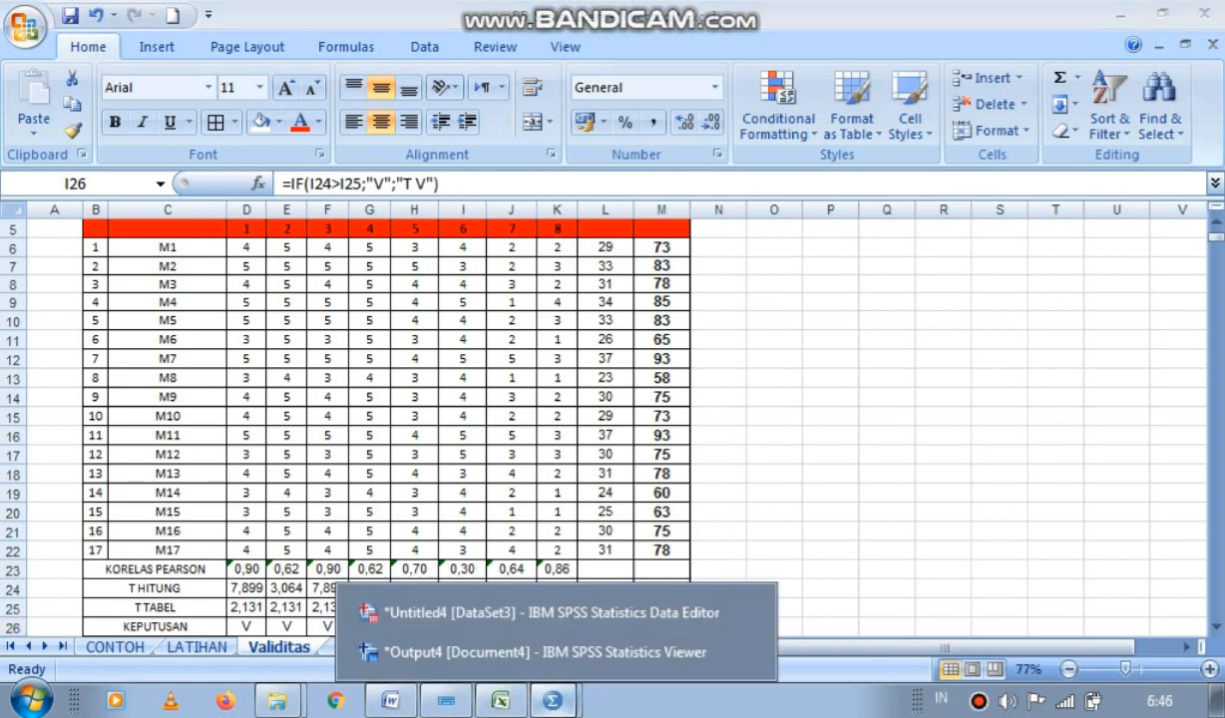
pyautogui.click(553, 612)
pyautogui.click(500, 701)
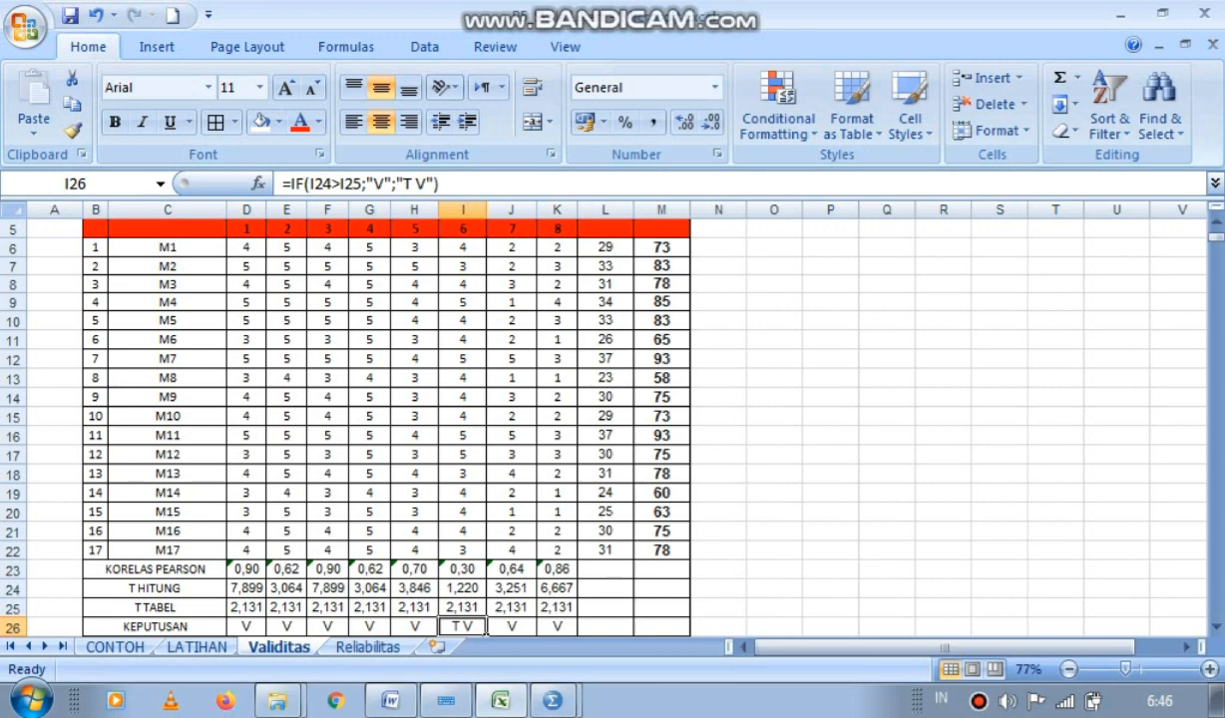
# Switch to the SPSS Statistics Viewer and copy the Correlations table from the output.
pyautogui.click(553, 701)
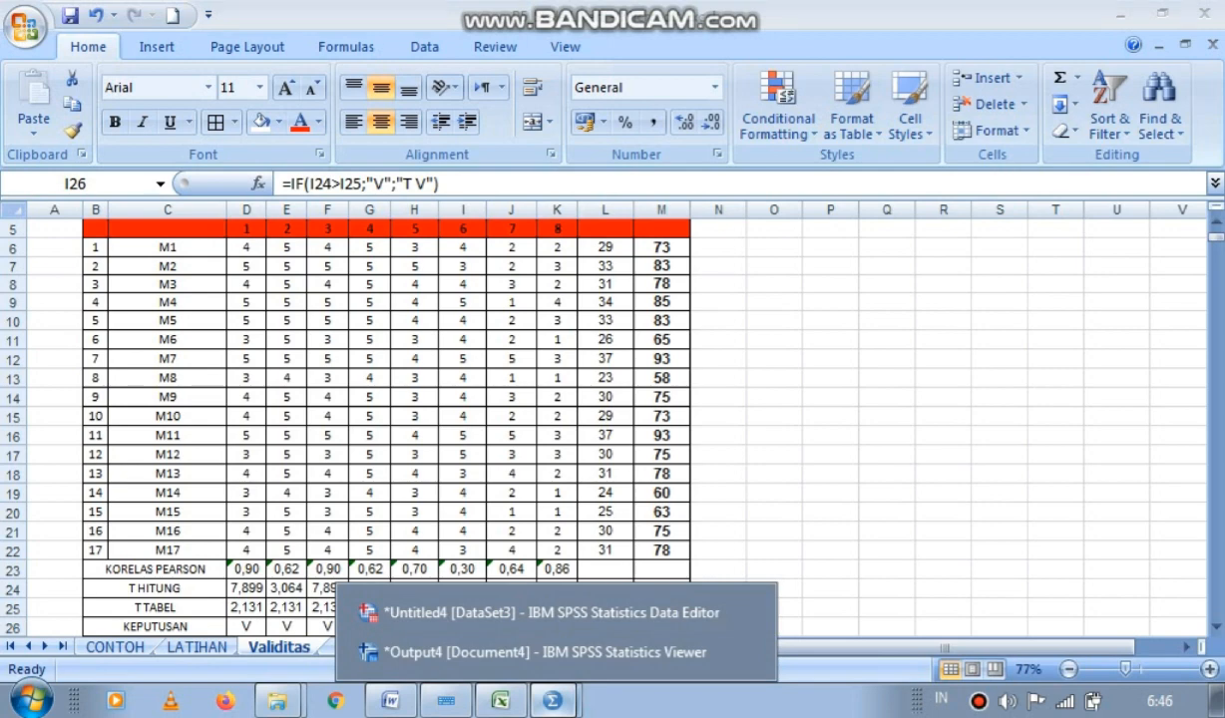
pyautogui.click(538, 653)
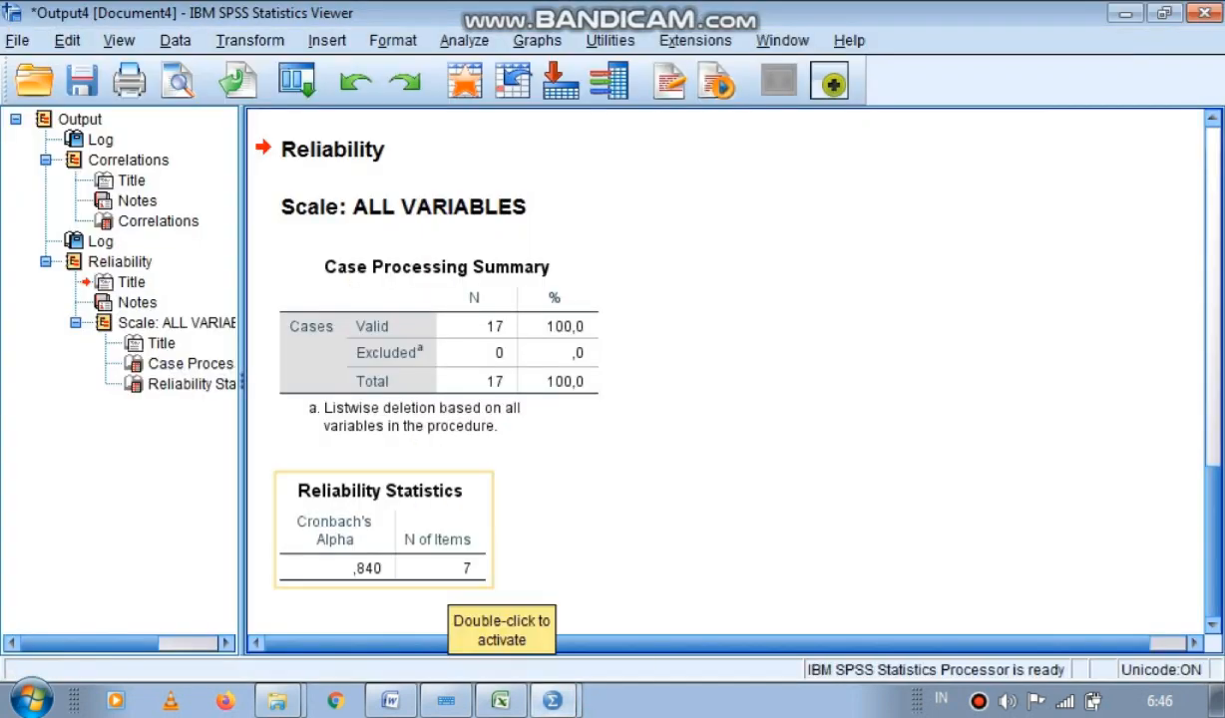
pyautogui.click(447, 577)
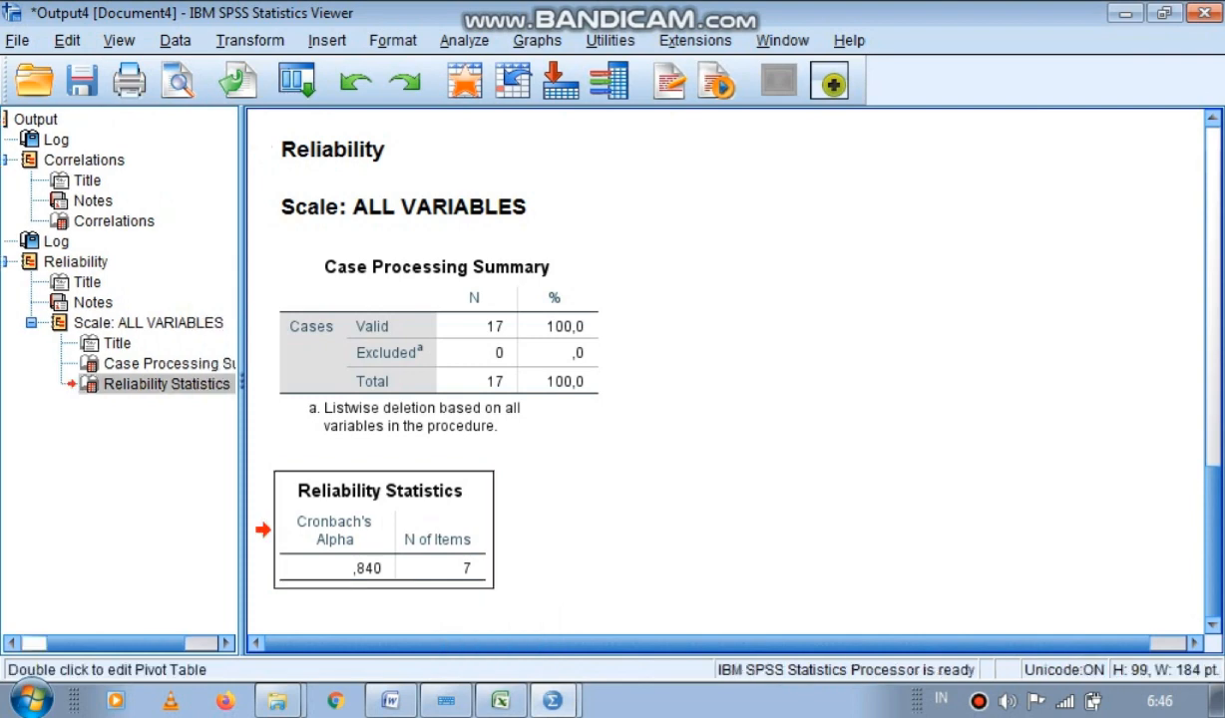
pyautogui.scroll(10, 728, 369)
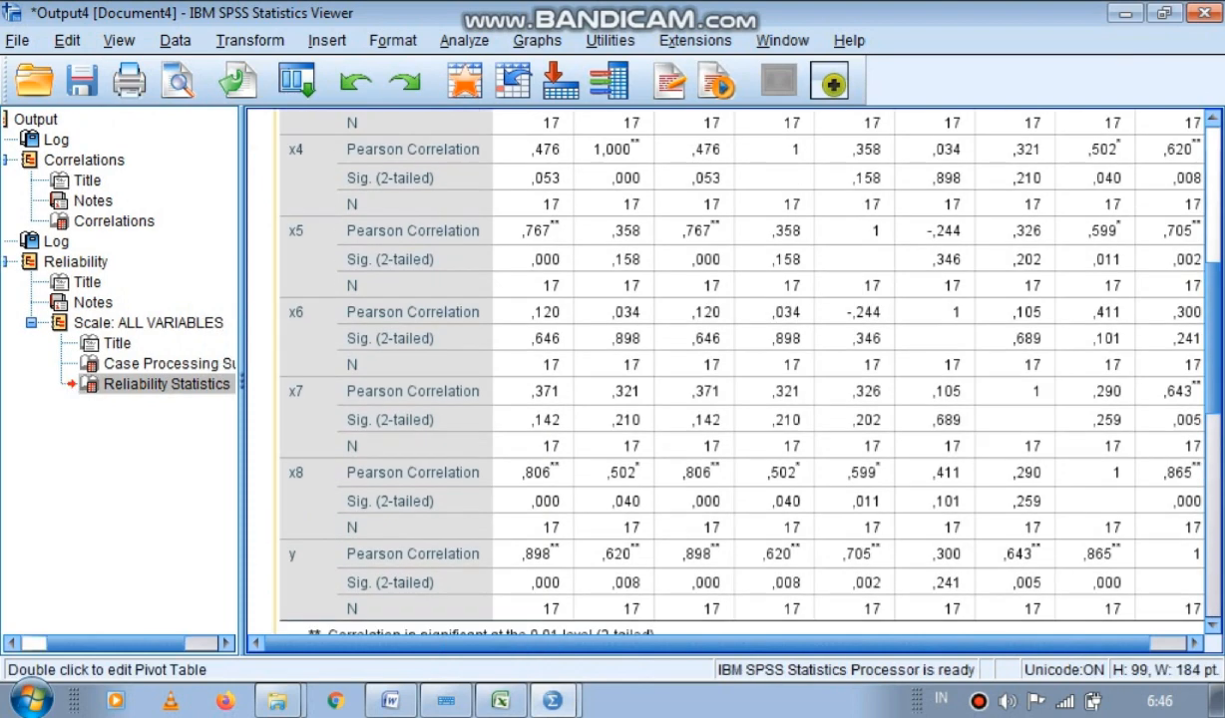
pyautogui.scroll(8, 728, 369)
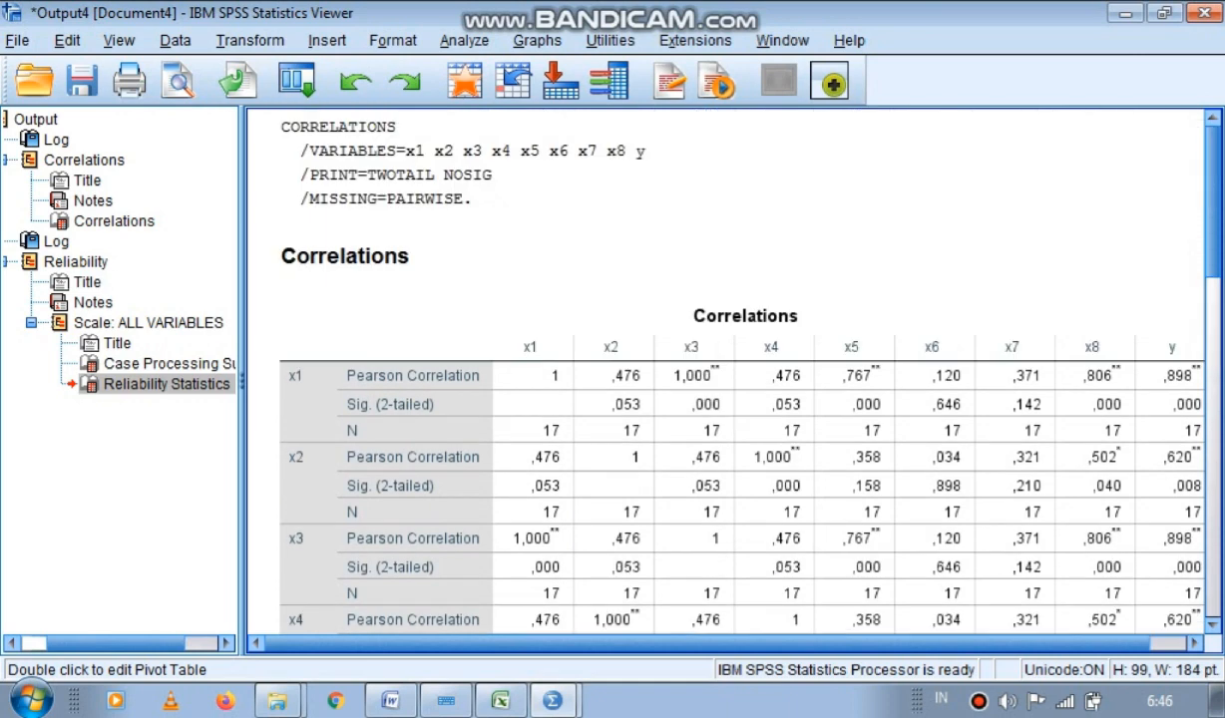
pyautogui.rightClick(460, 335)
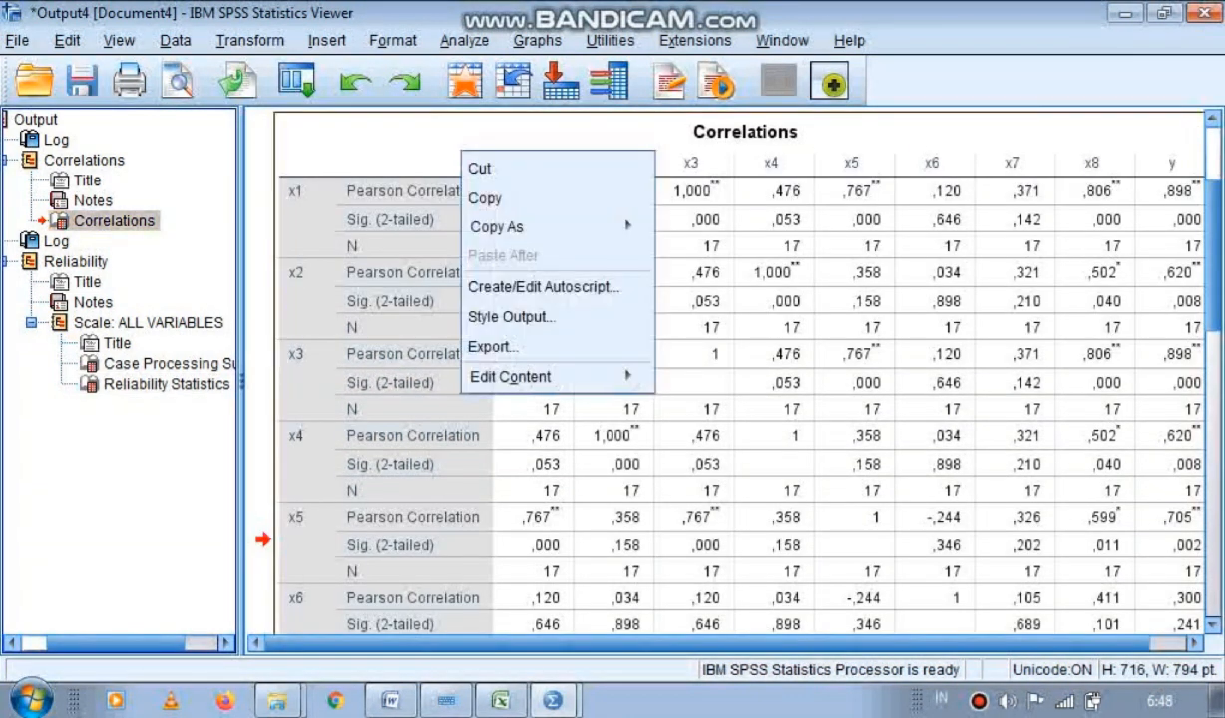
pyautogui.click(485, 198)
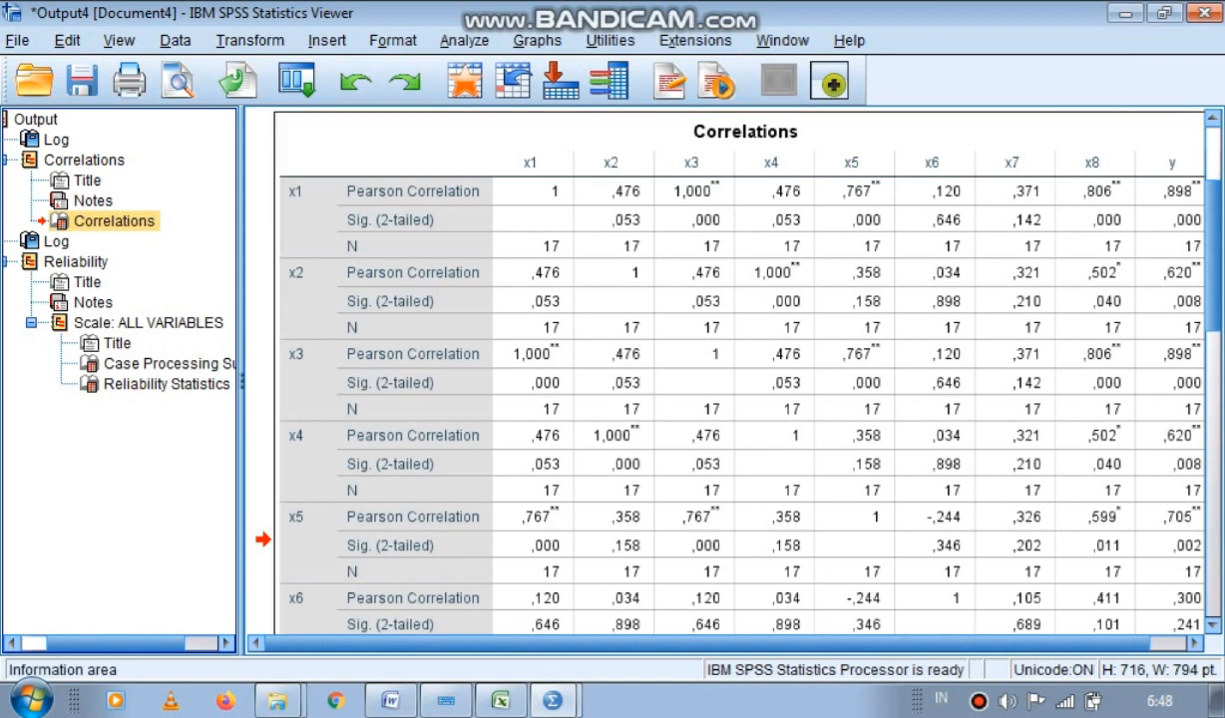
# Switch to Word, paste the Correlations table into the blank document and look through it from beginning to end.
pyautogui.click(390, 701)
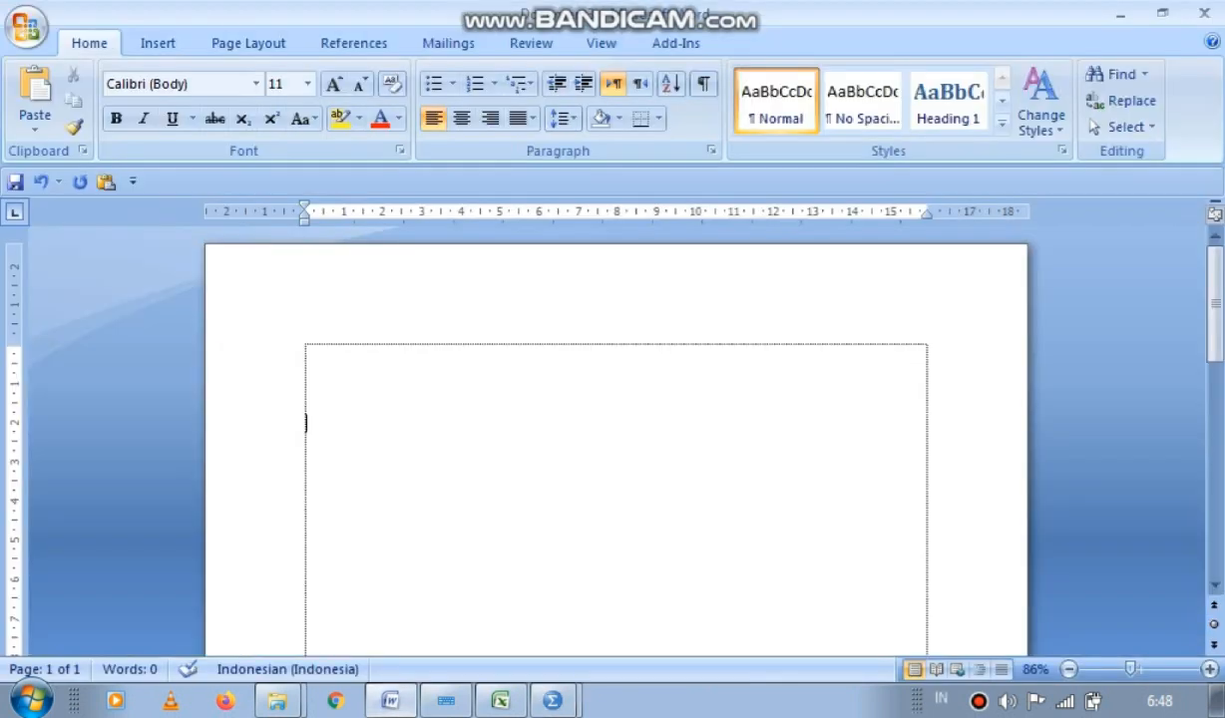
pyautogui.hotkey('ctrl', 'v')
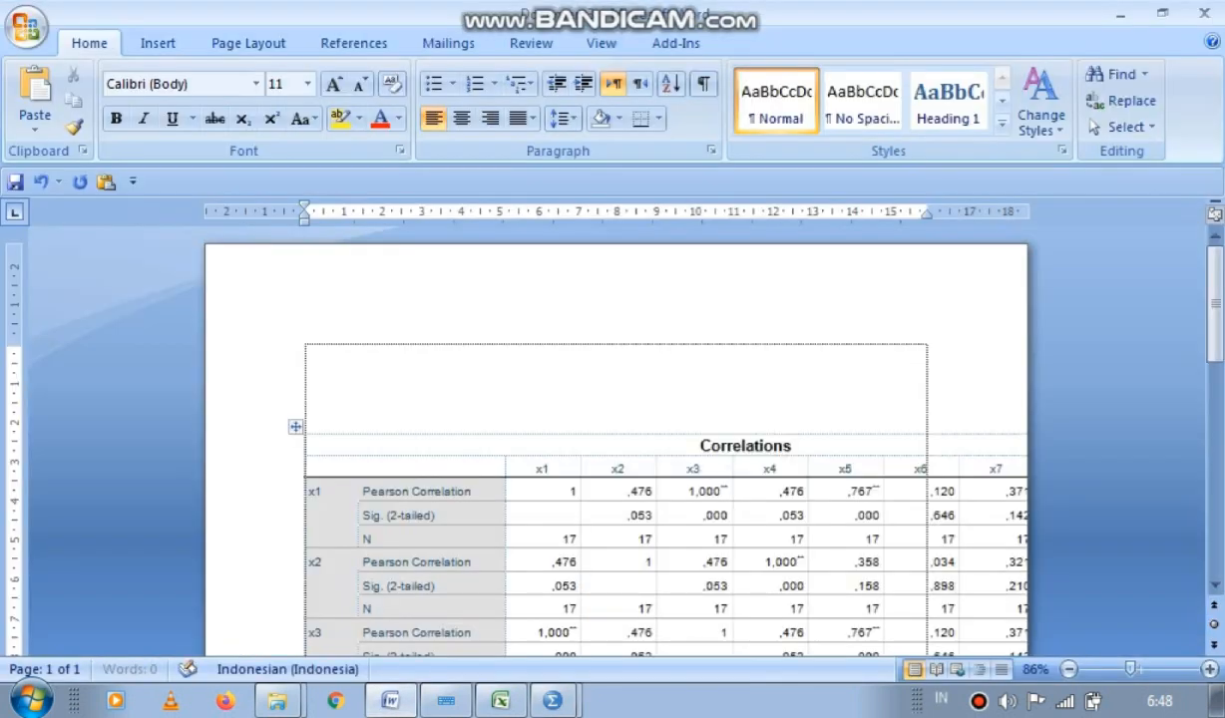
pyautogui.scroll(-8, 616, 439)
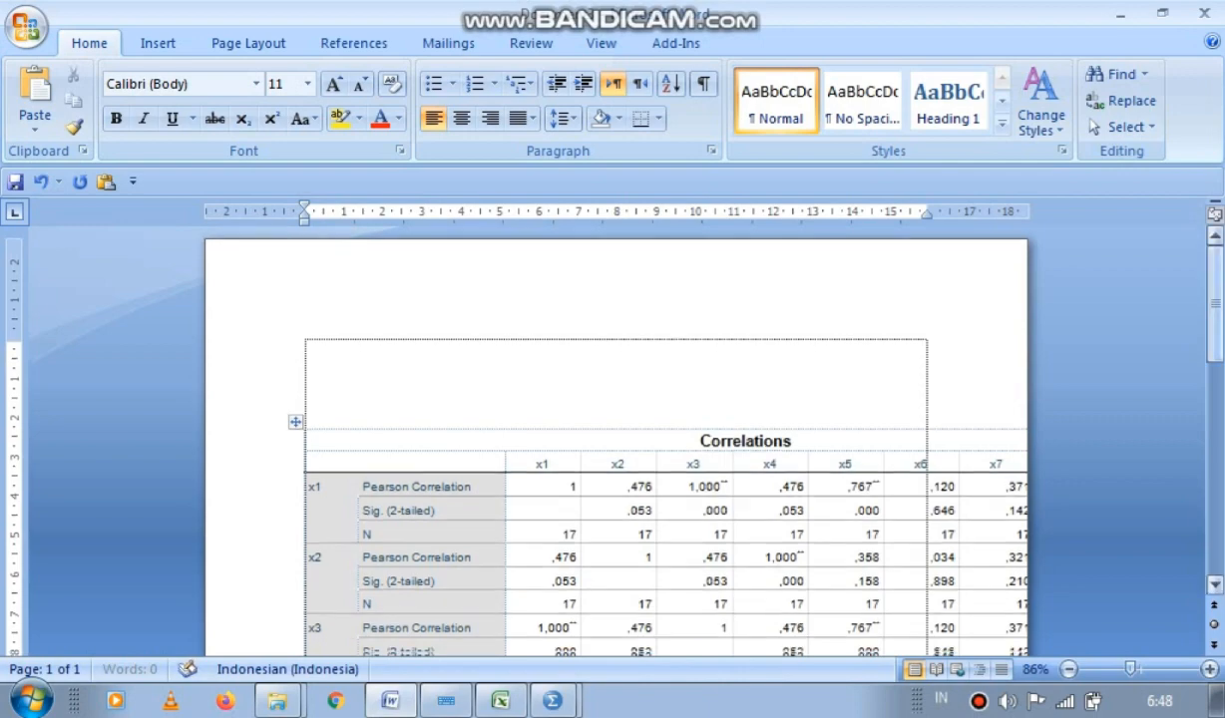
pyautogui.scroll(8, 616, 439)
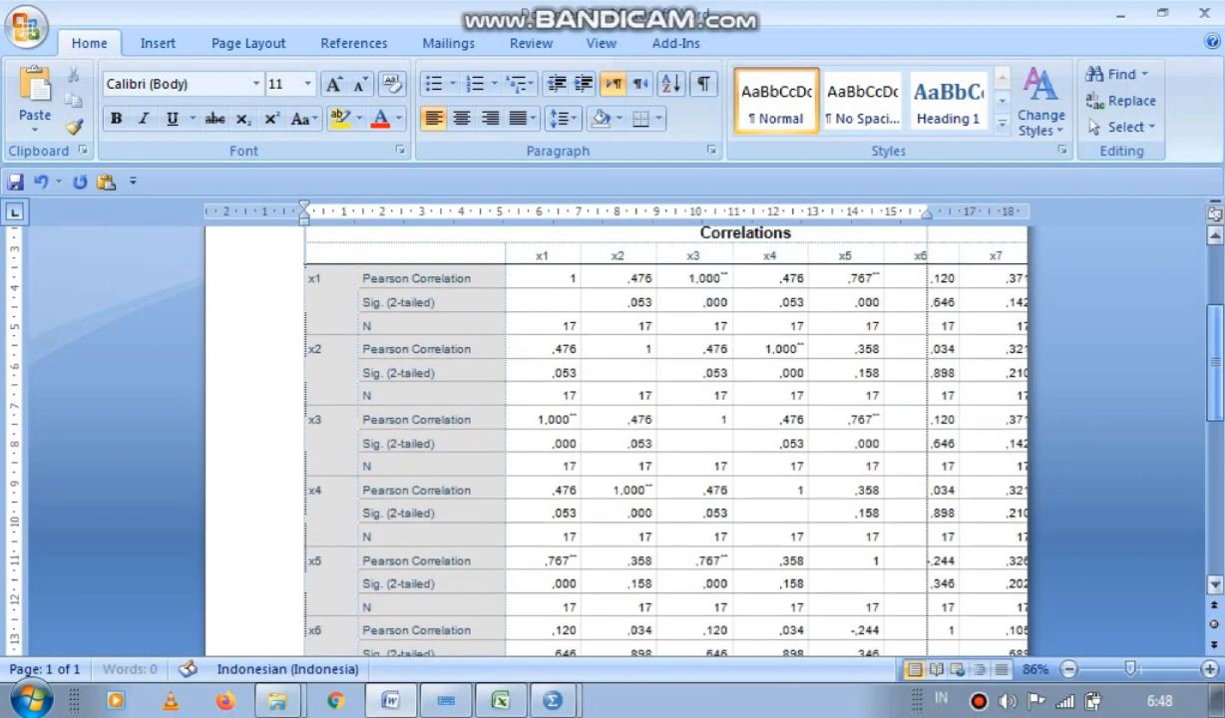
pyautogui.scroll(-12, 615, 439)
pyautogui.scroll(1, 616, 439)
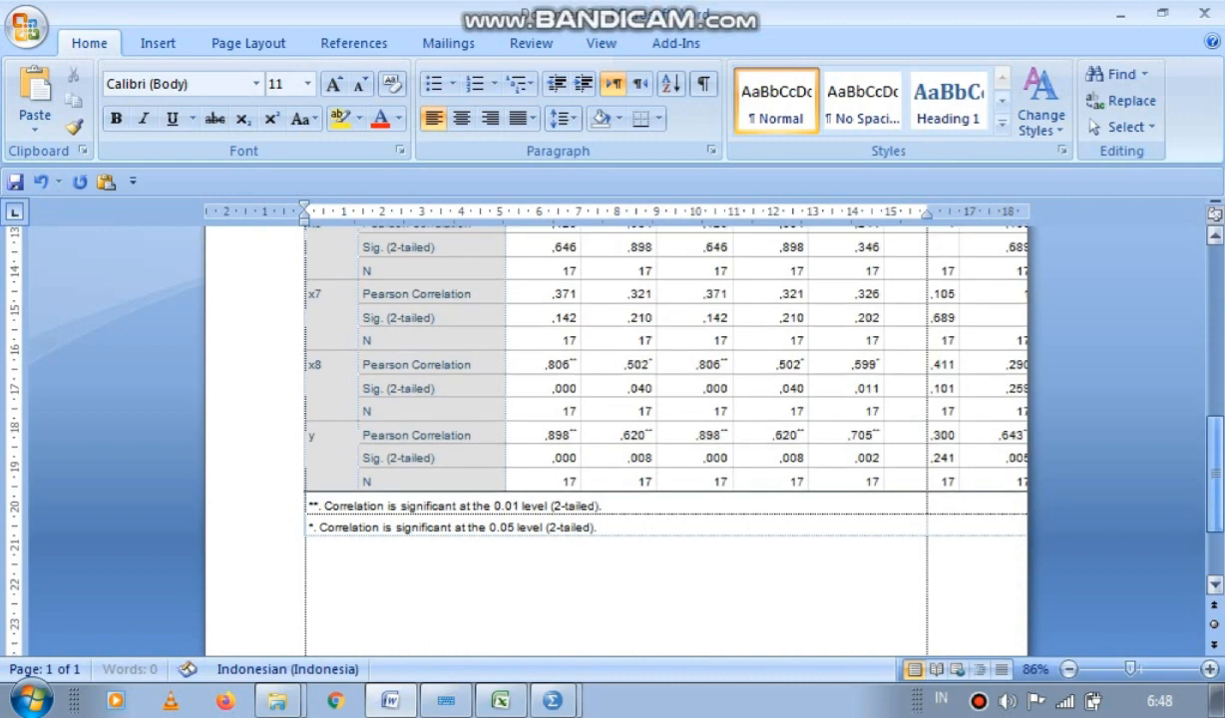
pyautogui.scroll(1, 616, 439)
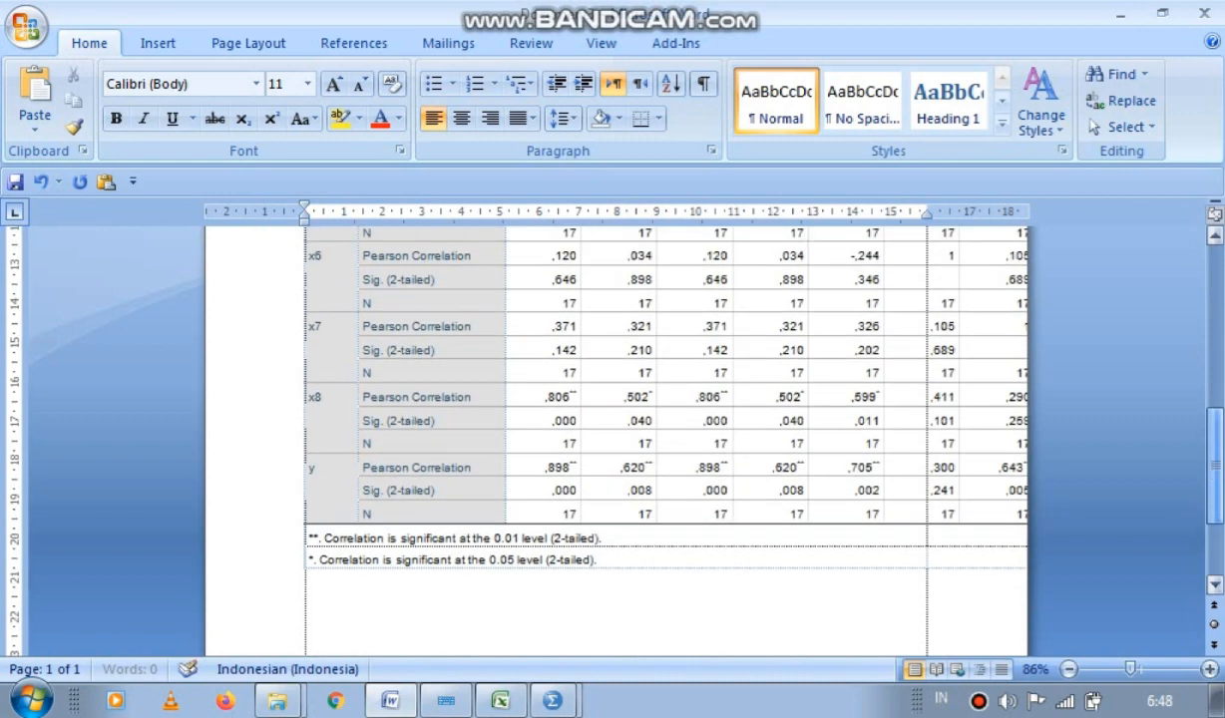
pyautogui.scroll(8, 615, 439)
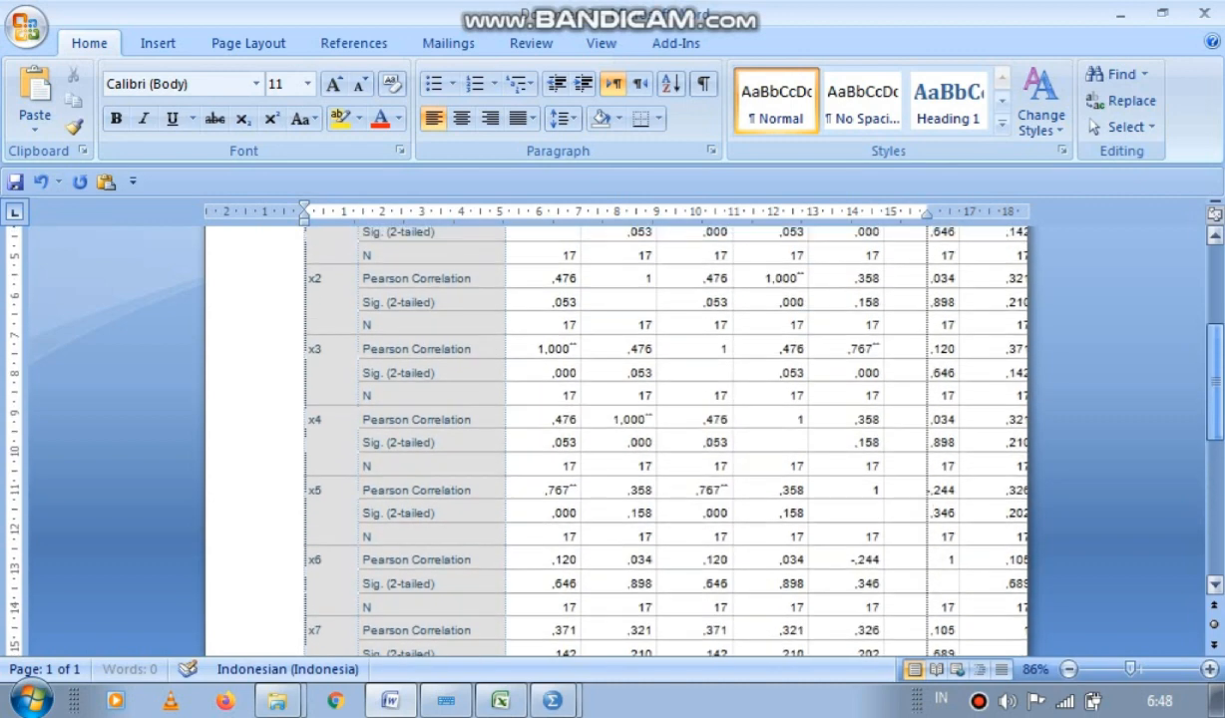
pyautogui.scroll(3, 615, 439)
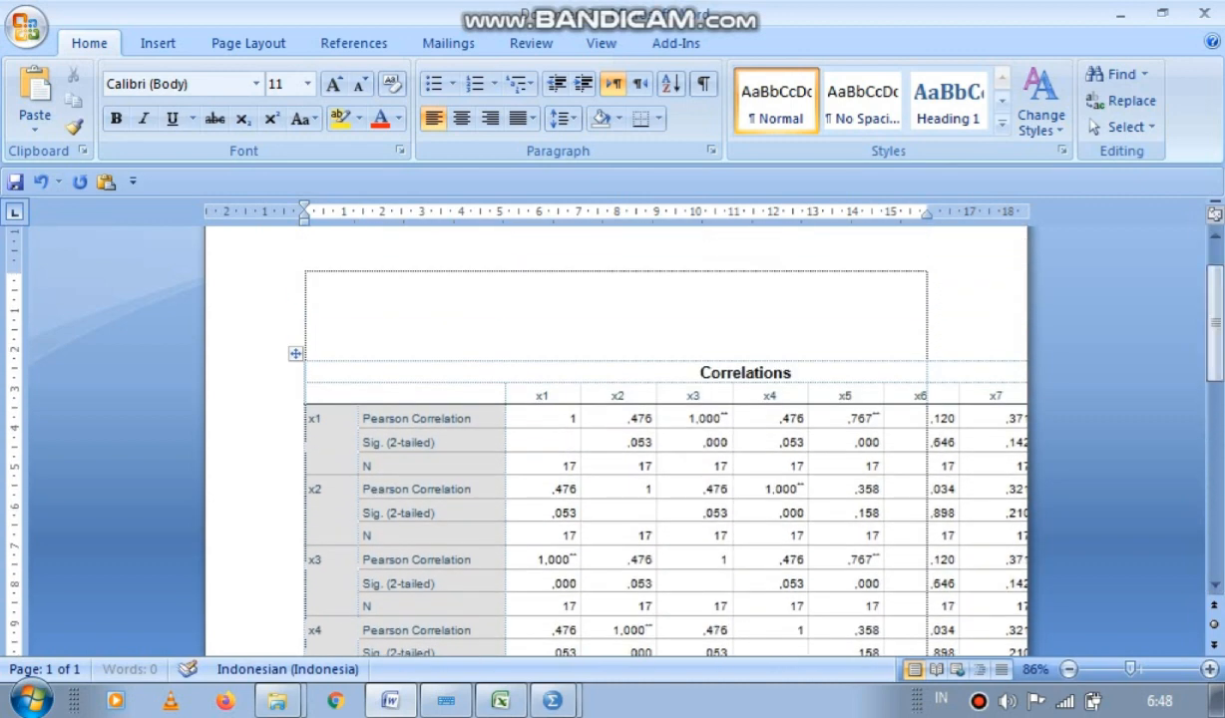
# Narrow the two row-label columns and the x1 column of the Correlations table in the Word document.
pyautogui.click(454, 401)
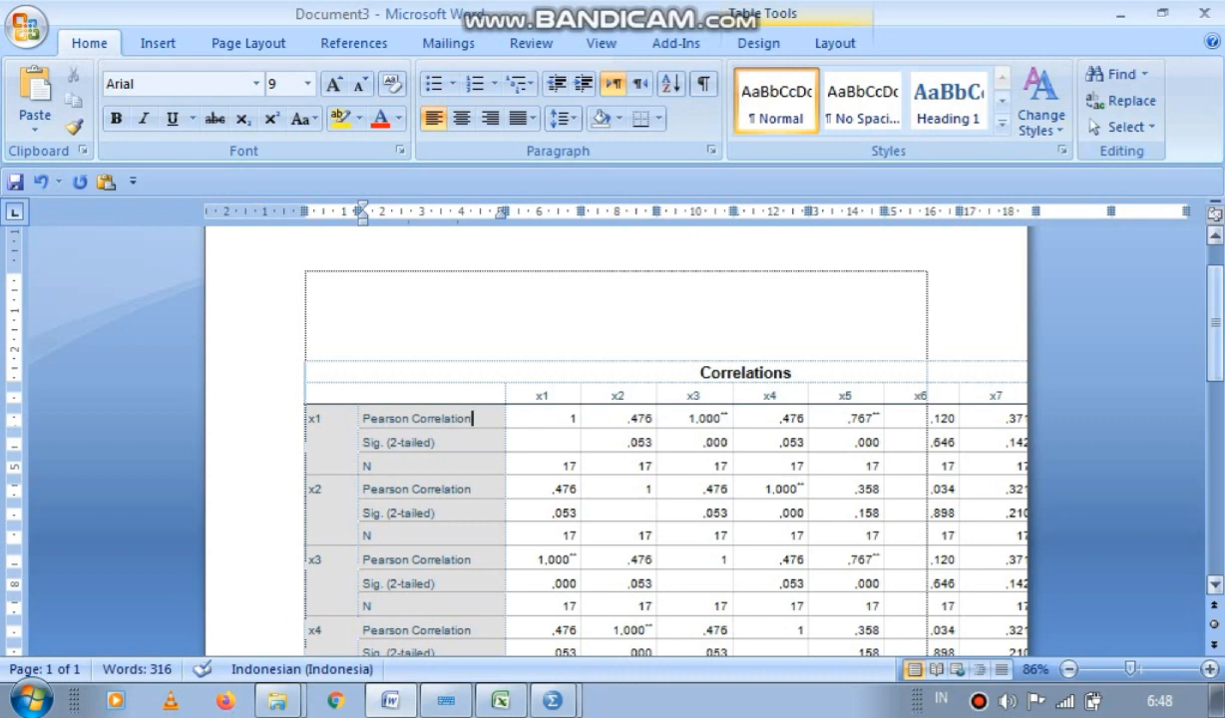
pyautogui.click(714, 465)
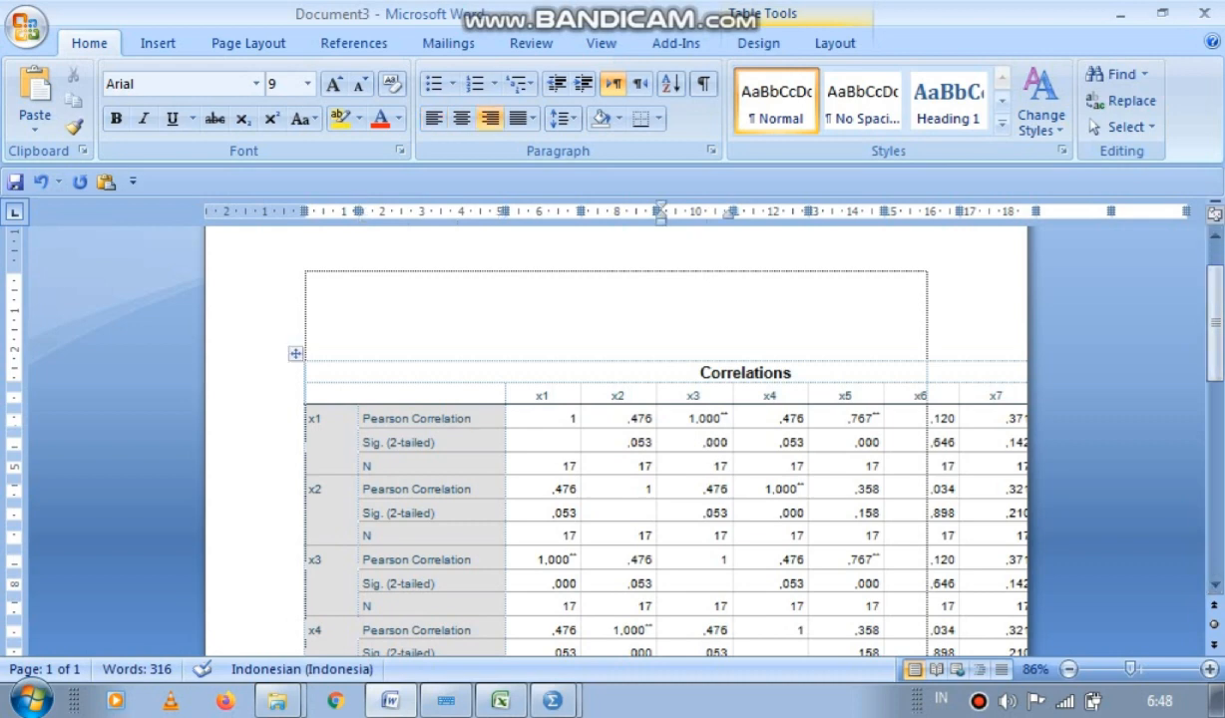
pyautogui.moveTo(358, 211); pyautogui.dragTo(334, 211)
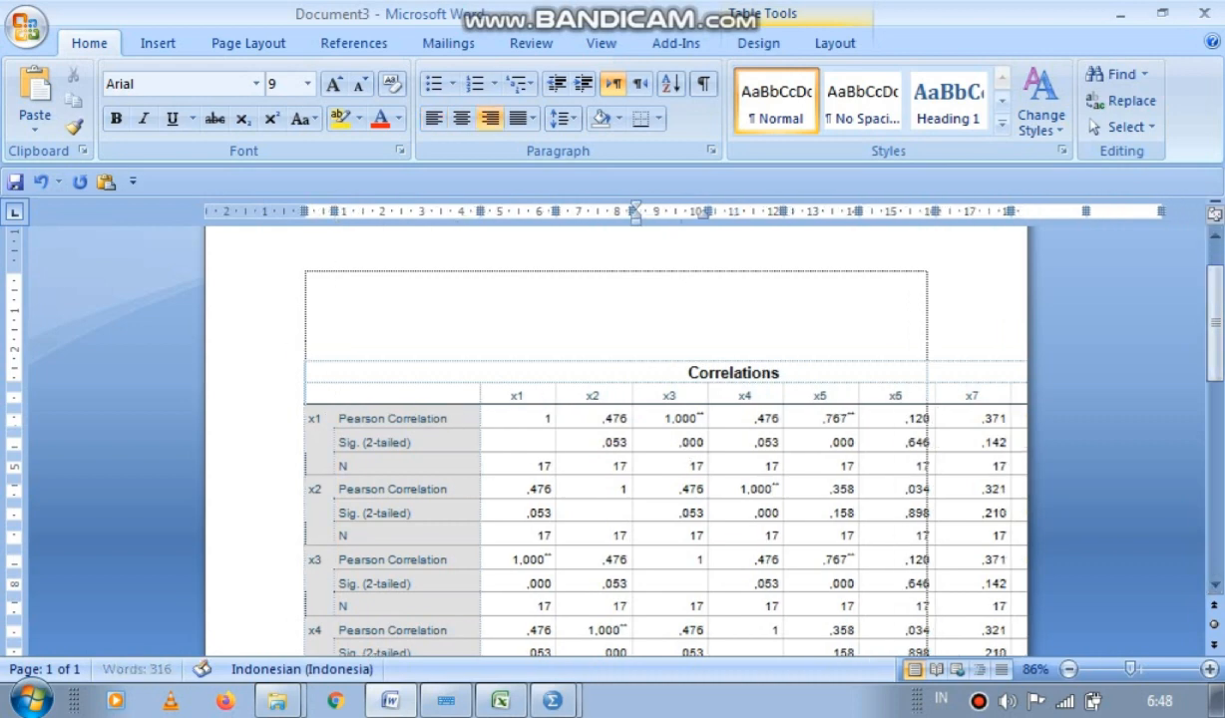
pyautogui.moveTo(479, 212)
pyautogui.mouseDown()
pyautogui.moveTo(372, 212)
pyautogui.moveTo(421, 212)
pyautogui.mouseUp()
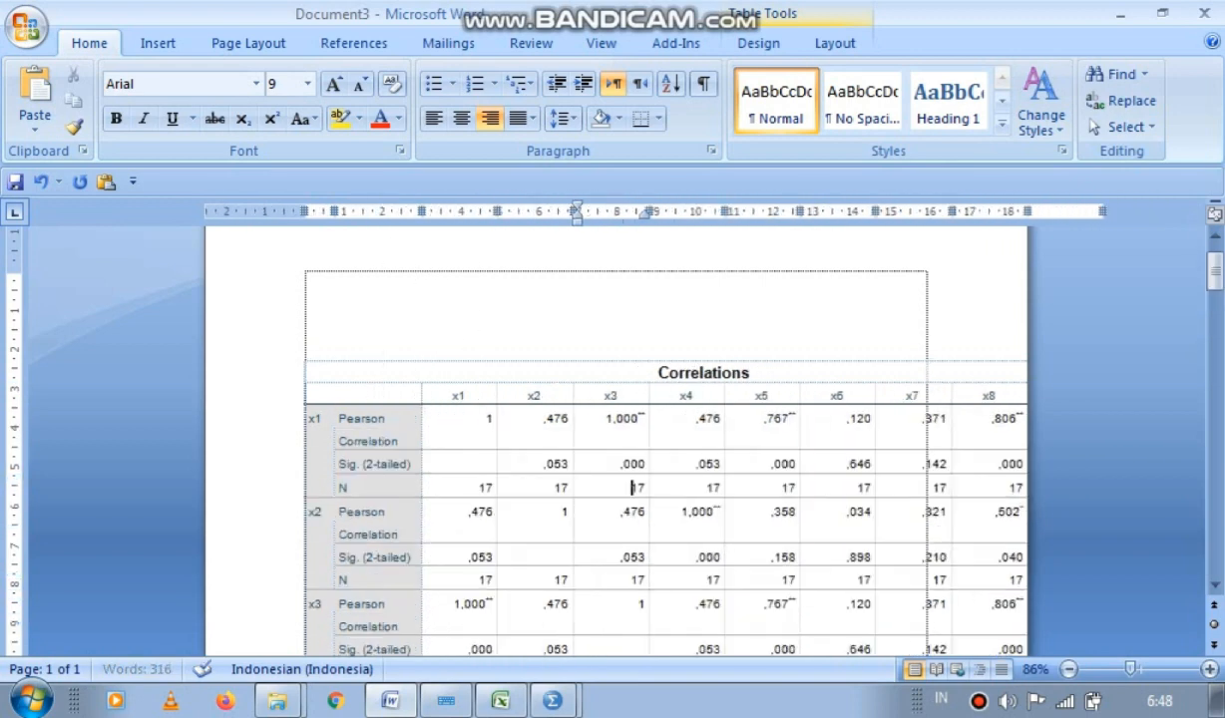
pyautogui.moveTo(497, 212); pyautogui.dragTo(480, 212)
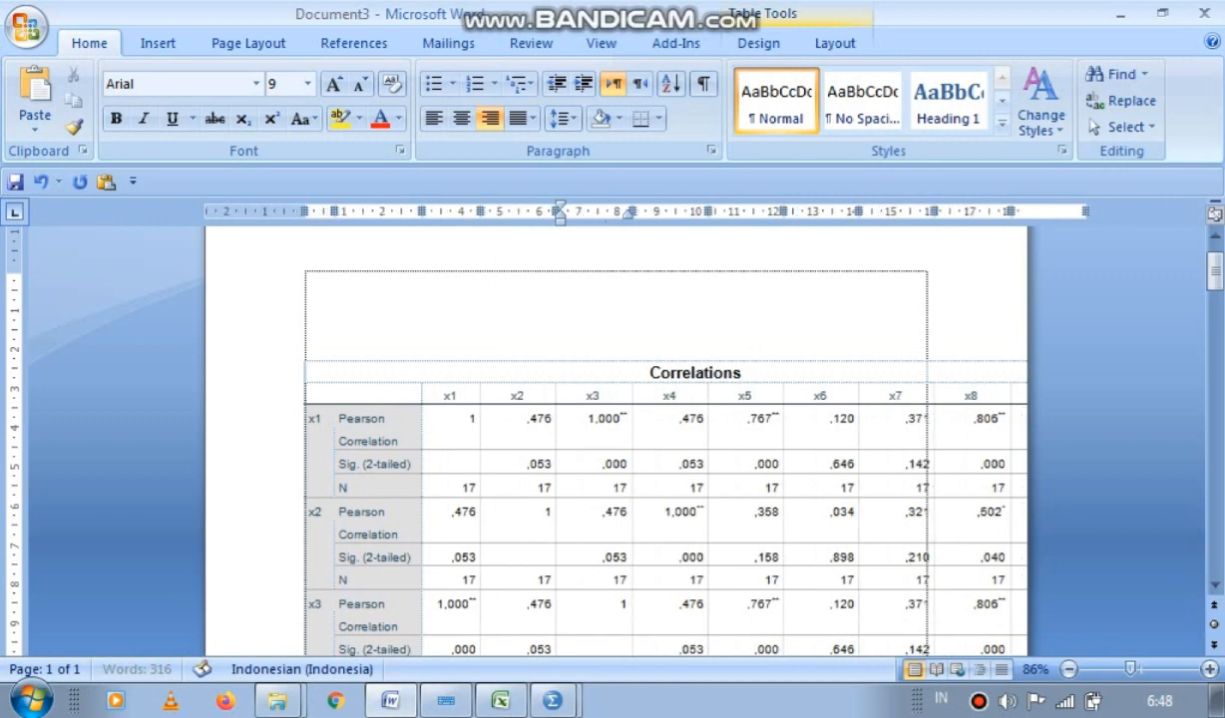
# Place the insertion point below the Correlations table, and copy the Reliability Statistics table from the SPSS Statistics Viewer.
pyautogui.moveTo(1215, 286); pyautogui.dragTo(1215, 452)
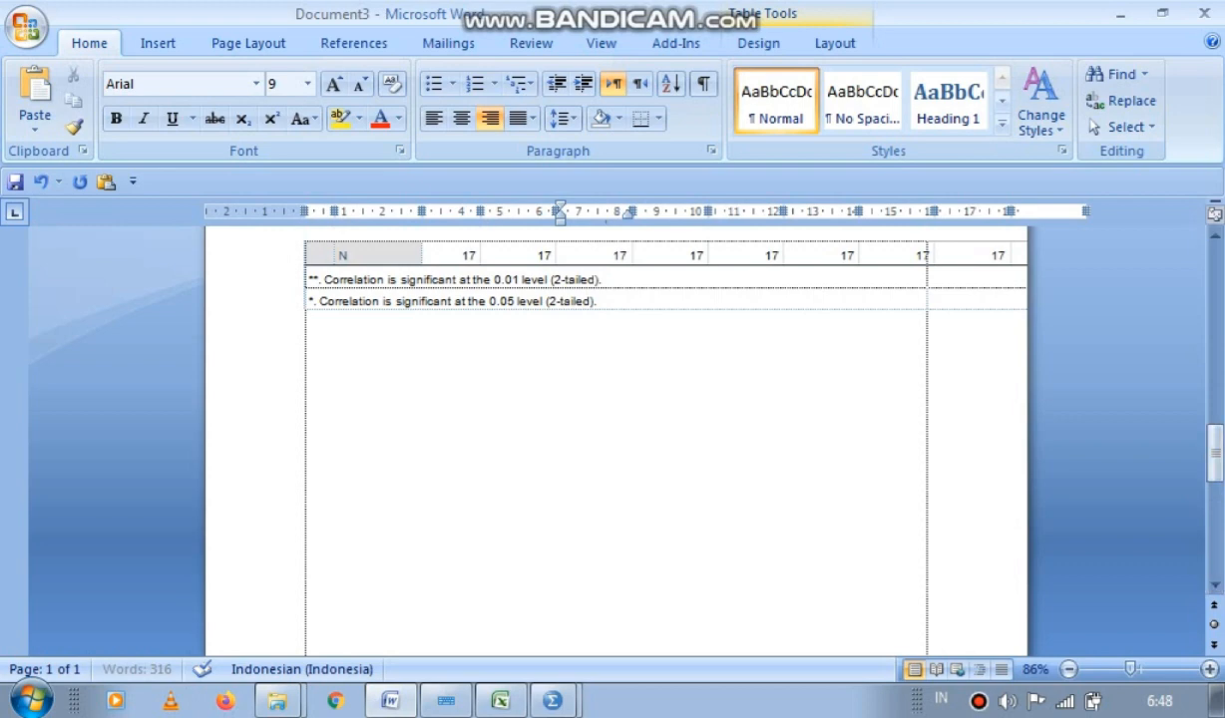
pyautogui.click(311, 345)
pyautogui.moveTo(551, 702)
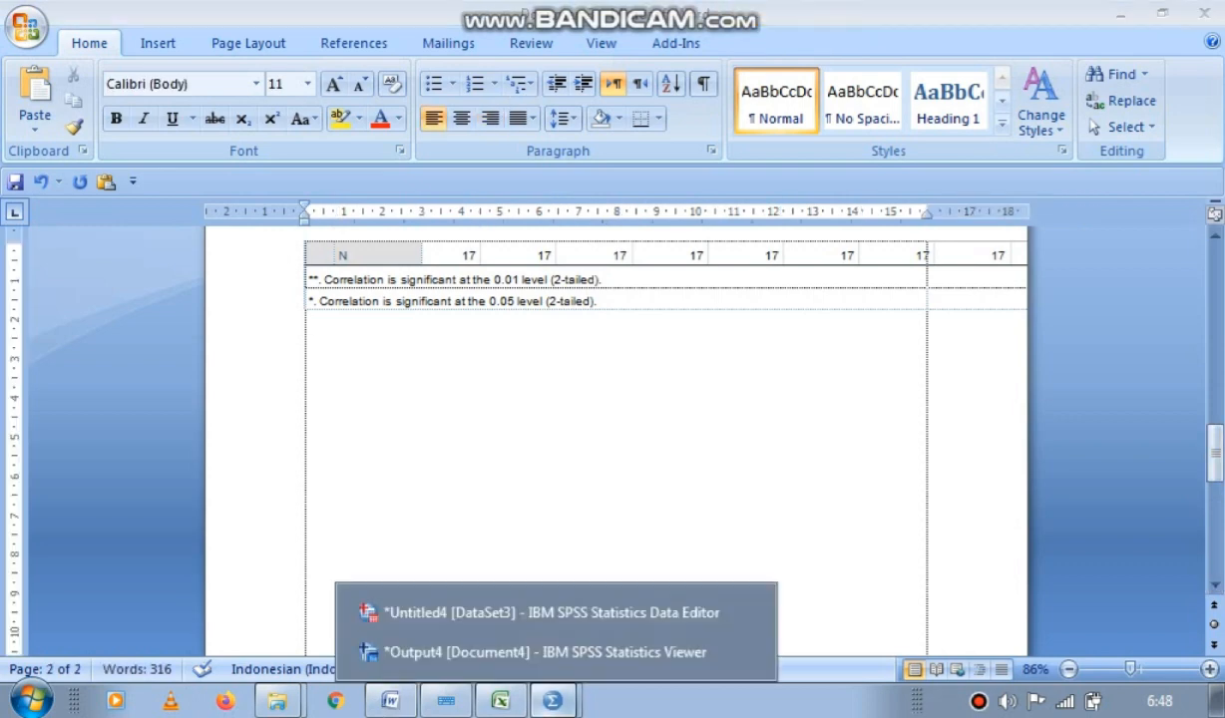
pyautogui.click(543, 653)
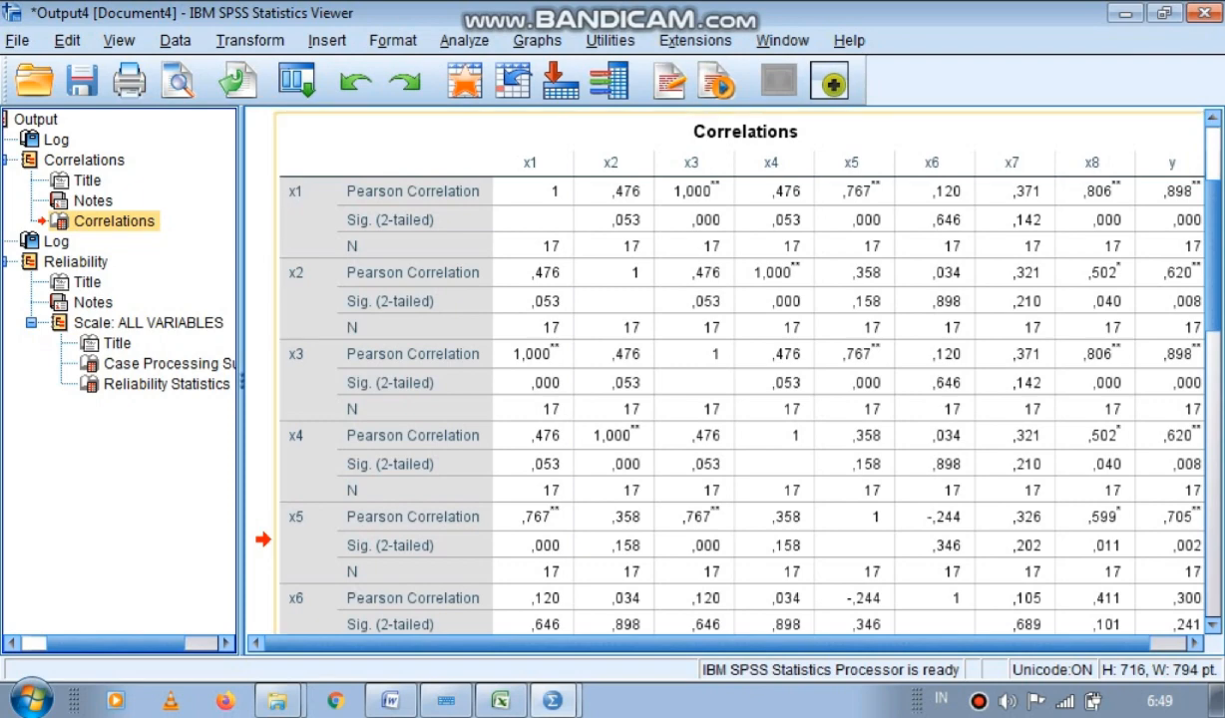
pyautogui.scroll(-1, 708, 370)
pyautogui.scroll(-10, 708, 369)
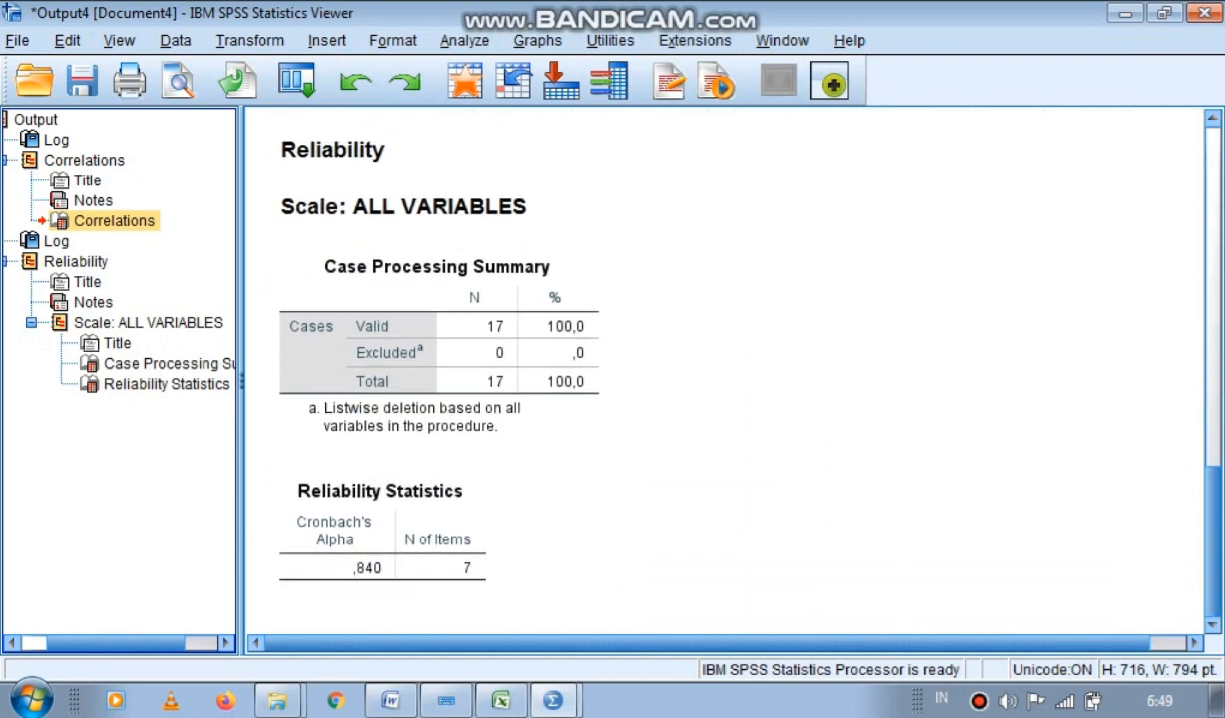
pyautogui.click(384, 534)
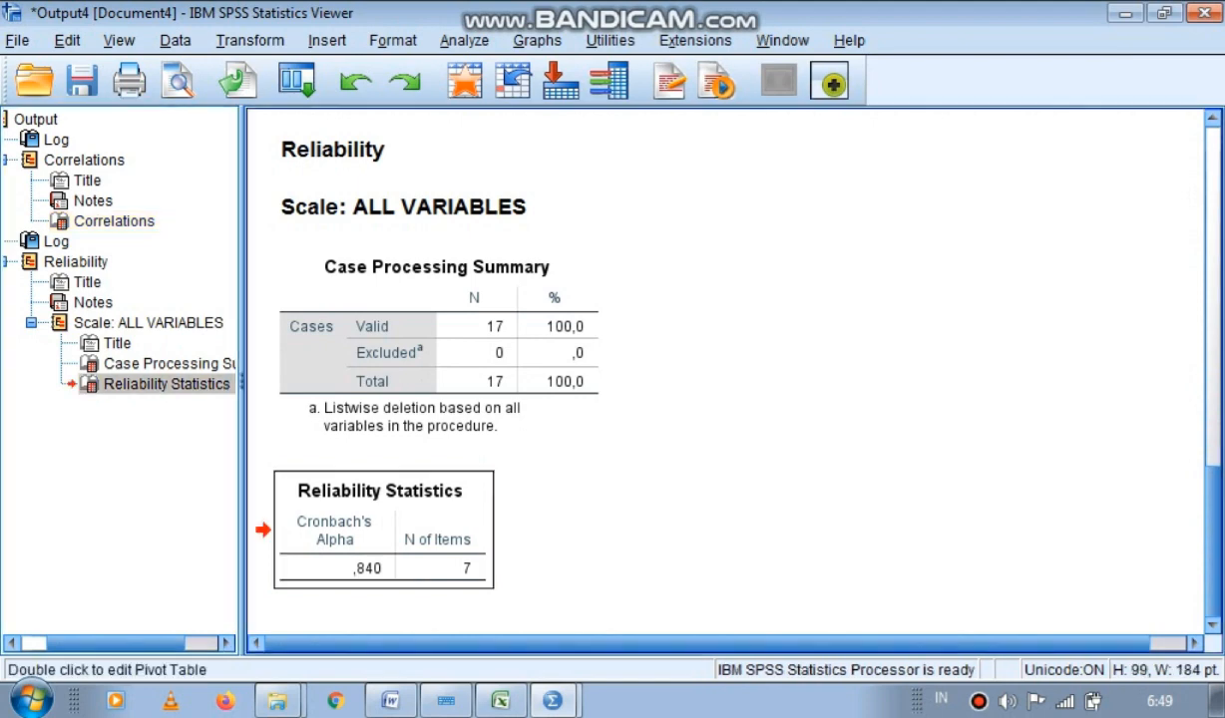
pyautogui.rightClick(320, 477)
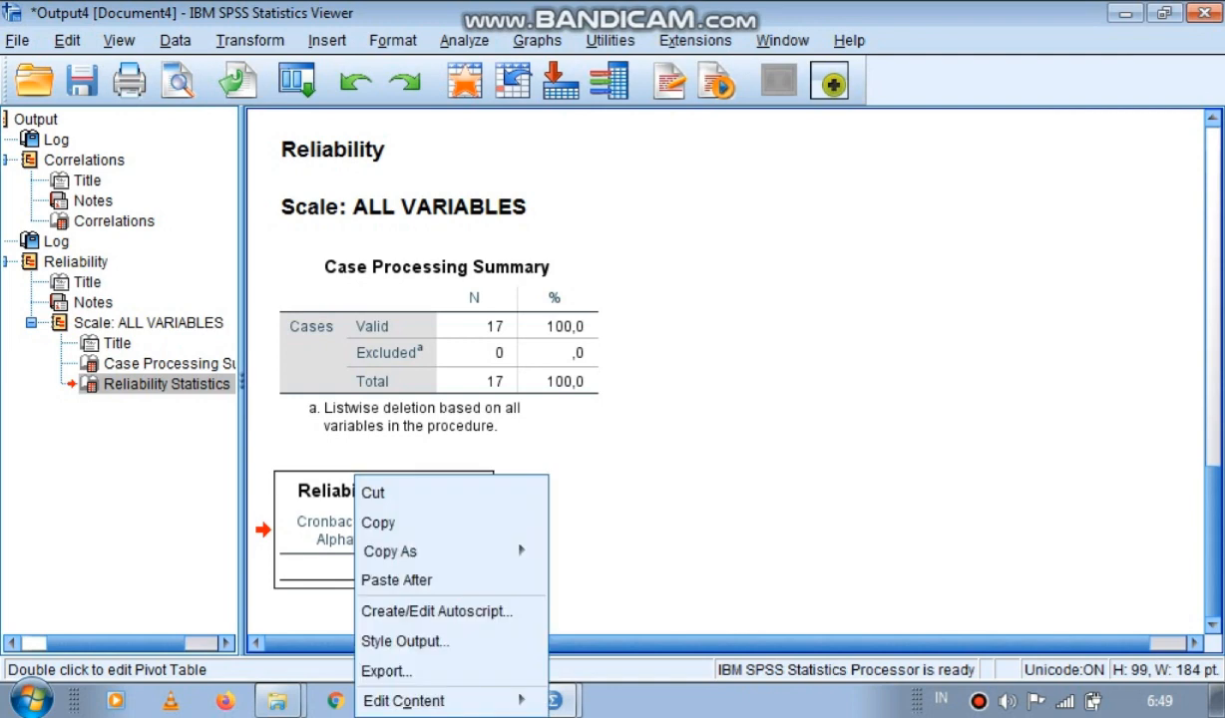
pyautogui.click(354, 521)
# Switch to Word and paste the Reliability Statistics table below the Correlations table.
pyautogui.click(390, 701)
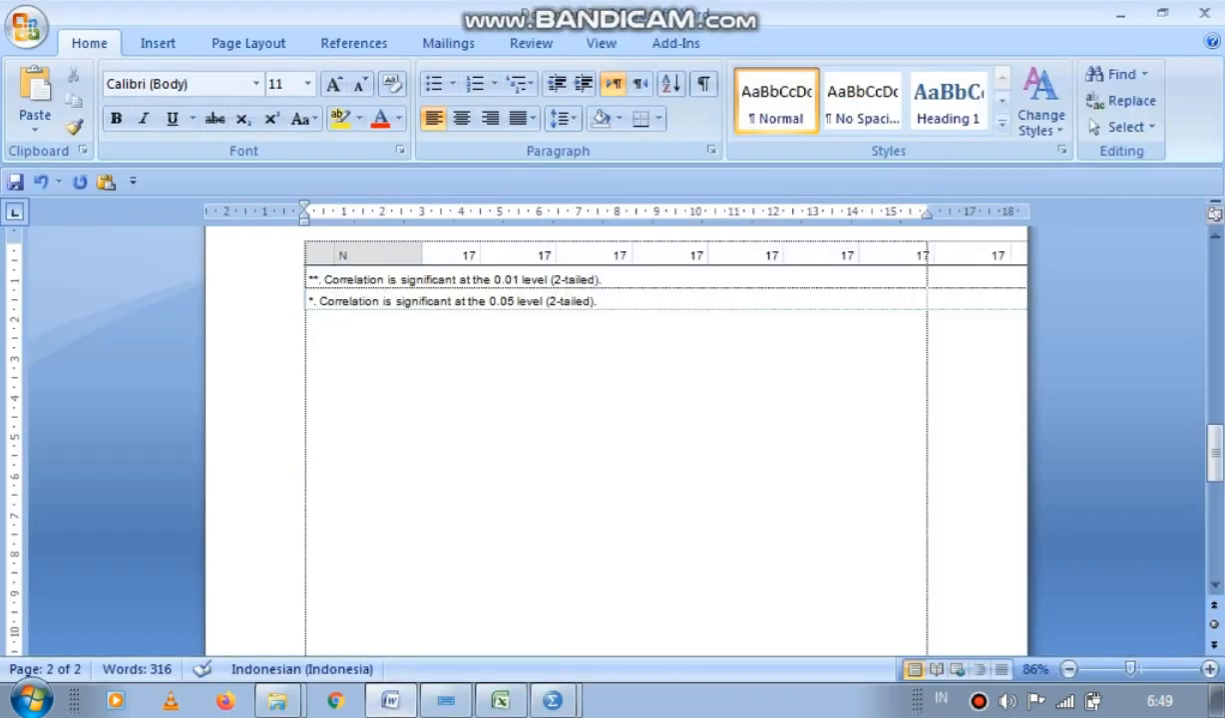
pyautogui.hotkey('ctrl', 'v')
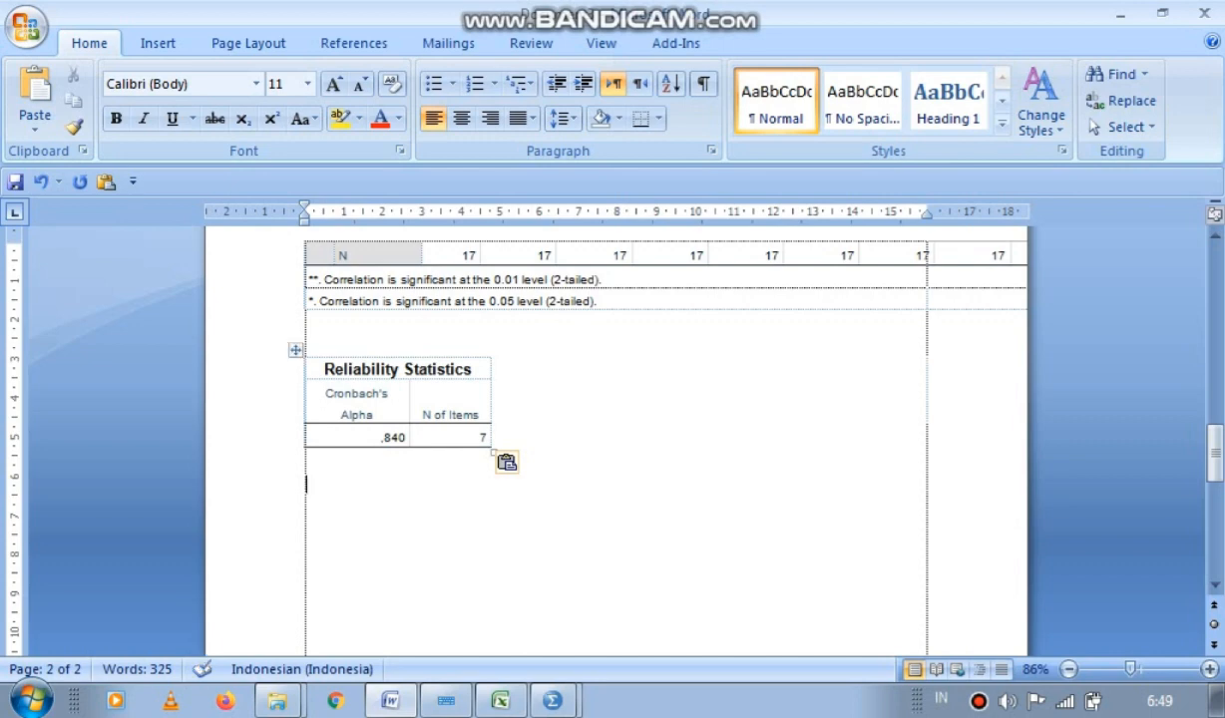
pyautogui.click(307, 327)
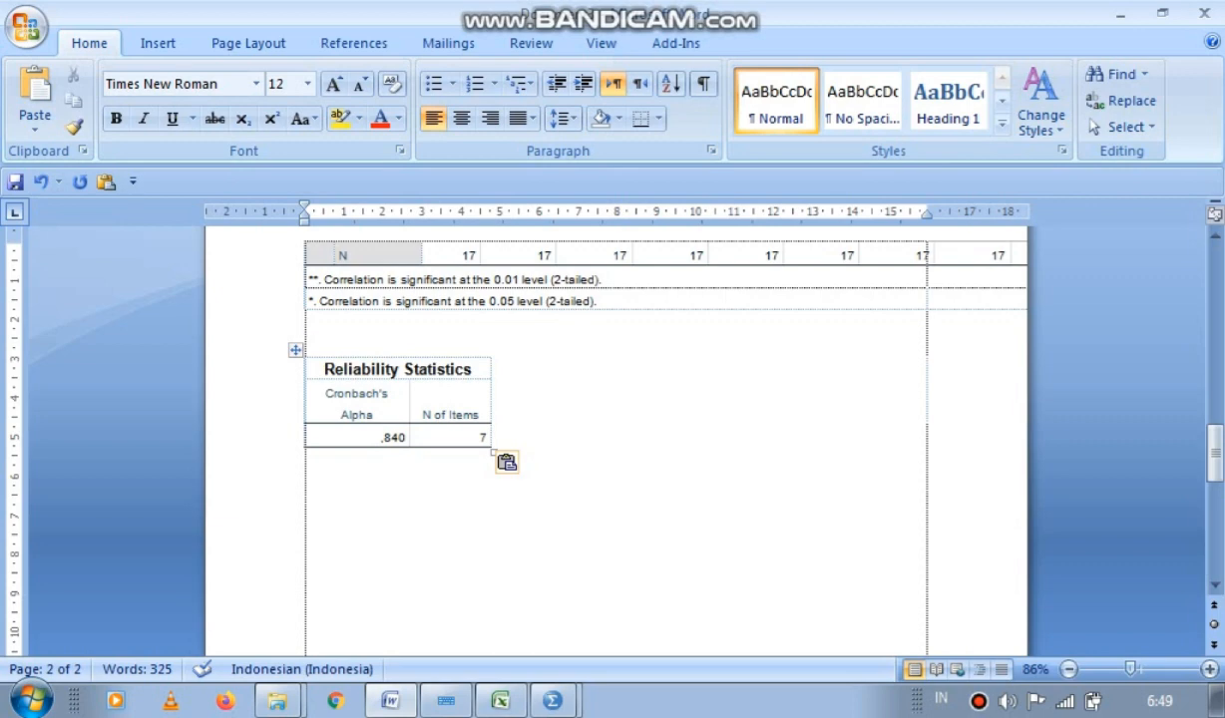
# Start saving the dataset from the SPSS Statistics Data Editor and try to select the D: drive as its location.
pyautogui.click(552, 700)
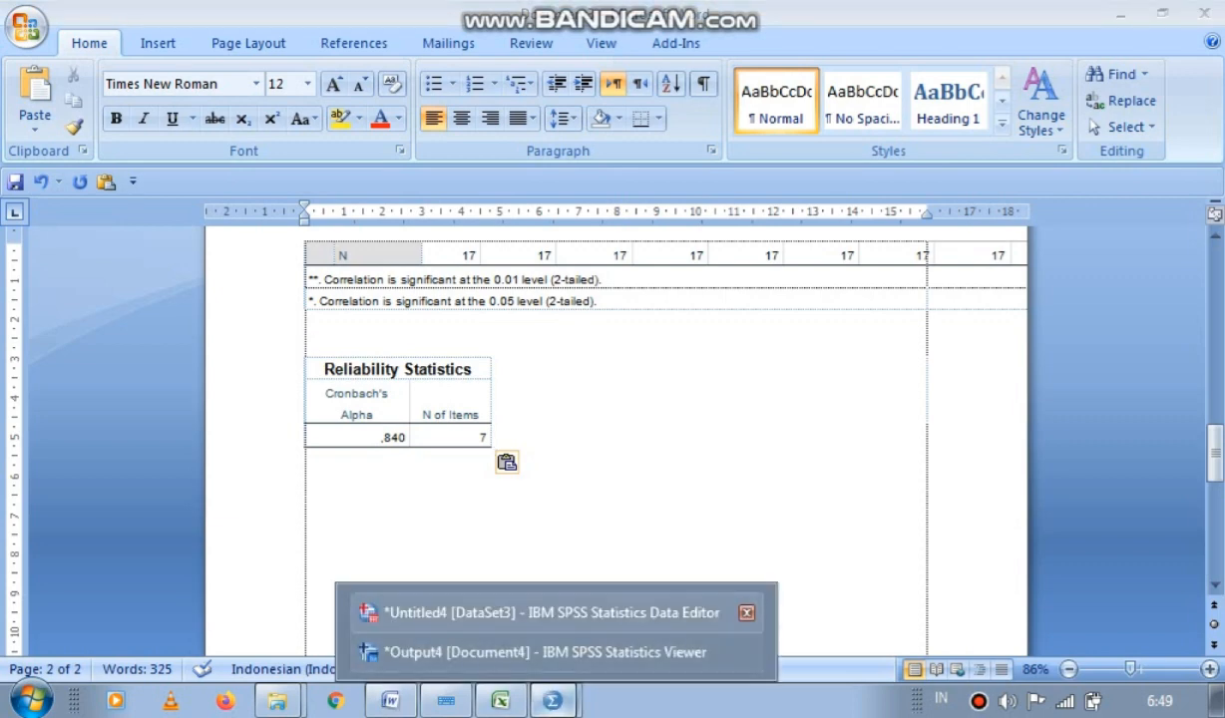
pyautogui.click(549, 613)
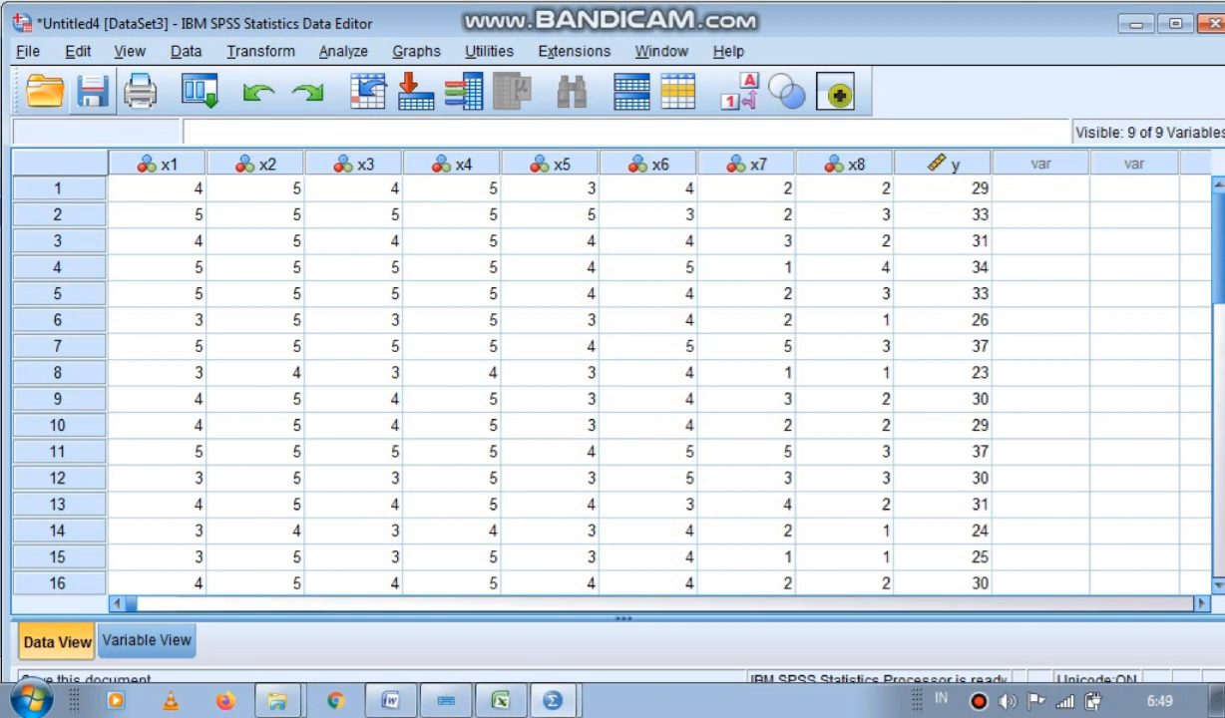
pyautogui.click(92, 93)
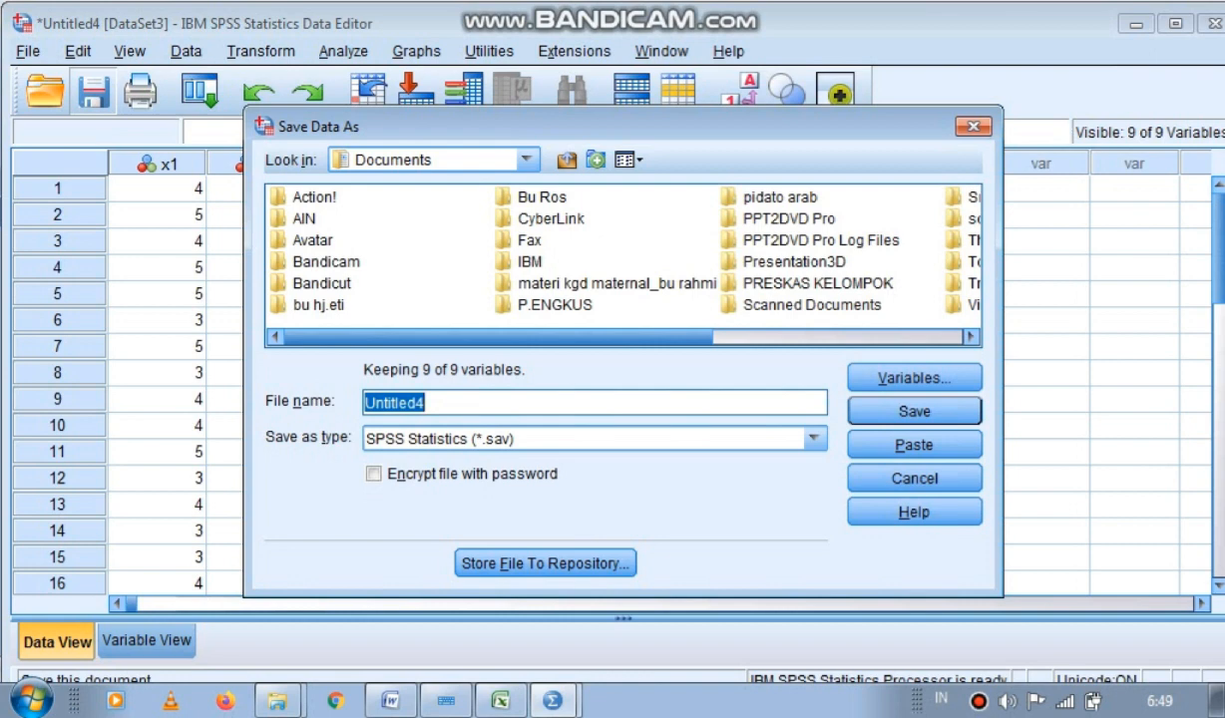
pyautogui.click(526, 159)
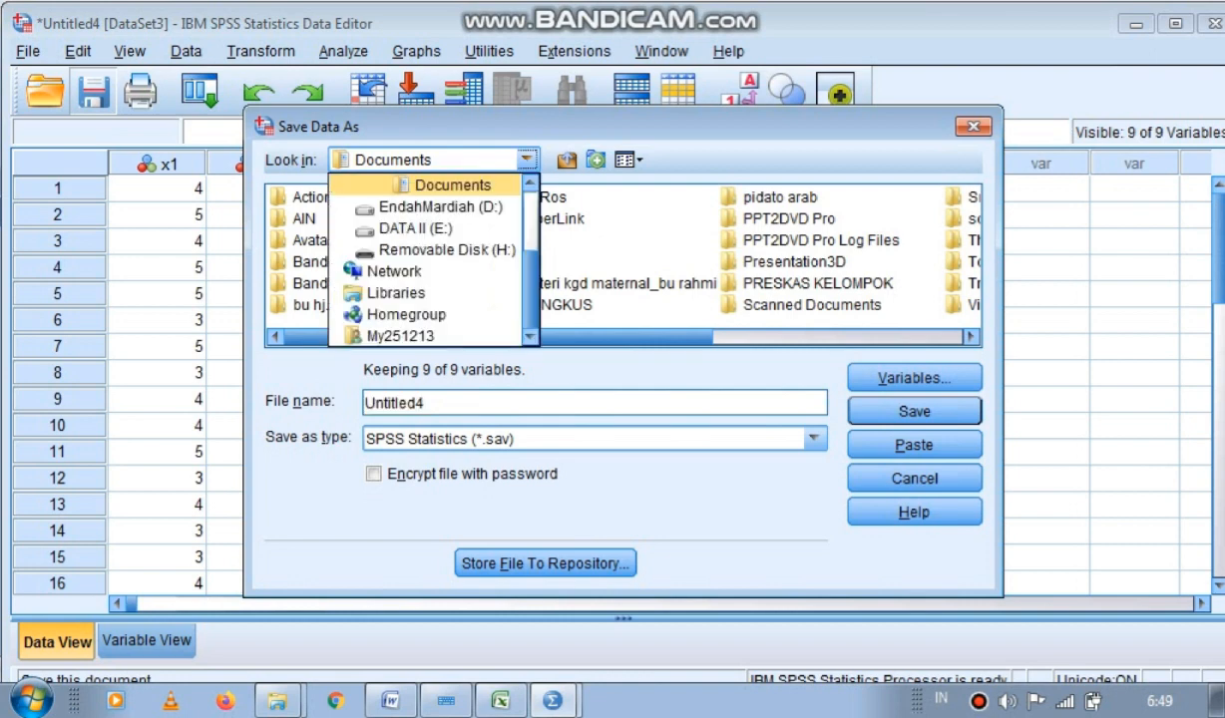
pyautogui.click(440, 208)
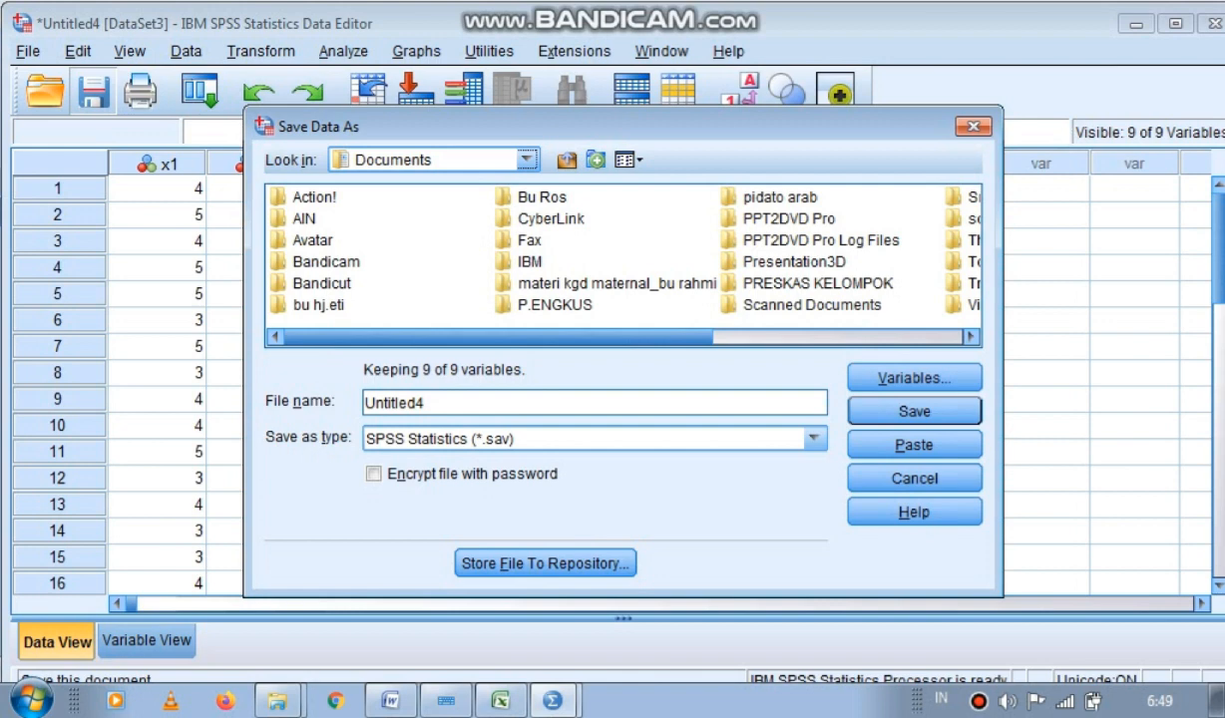
# Replace the proposed file name with P and bring up the on-screen keyboard clear of the file name field.
pyautogui.moveTo(429, 402); pyautogui.dragTo(361, 403)
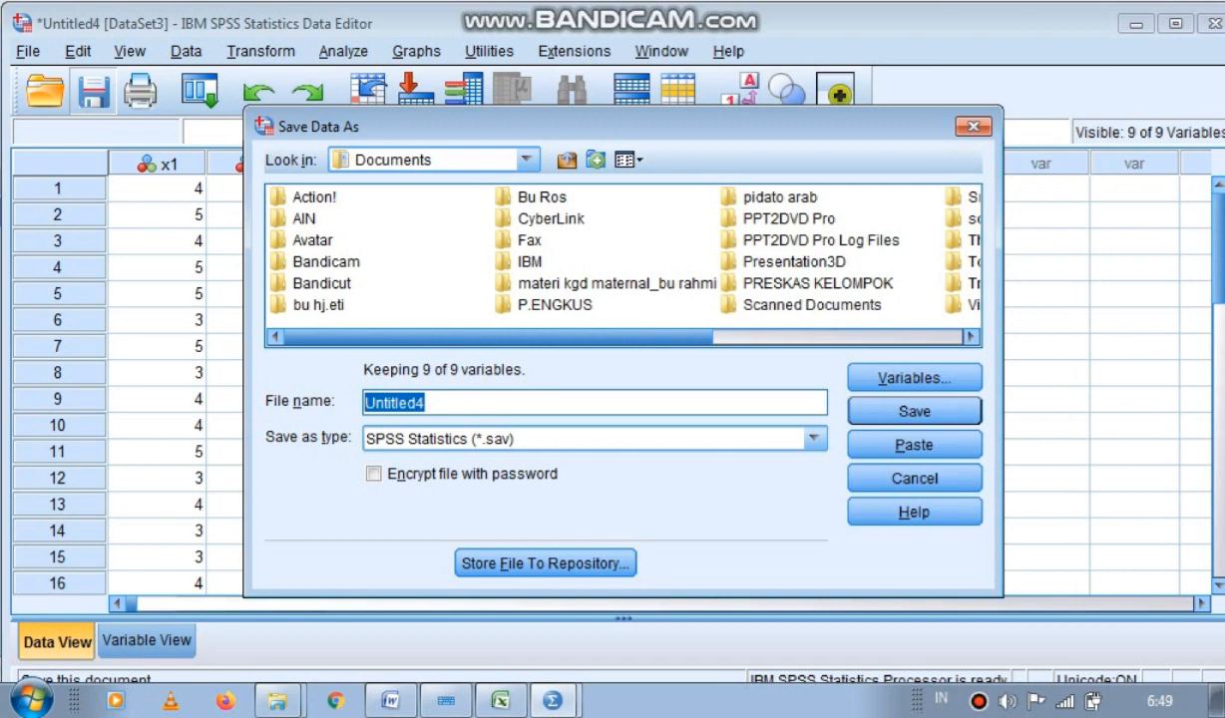
pyautogui.write('P')
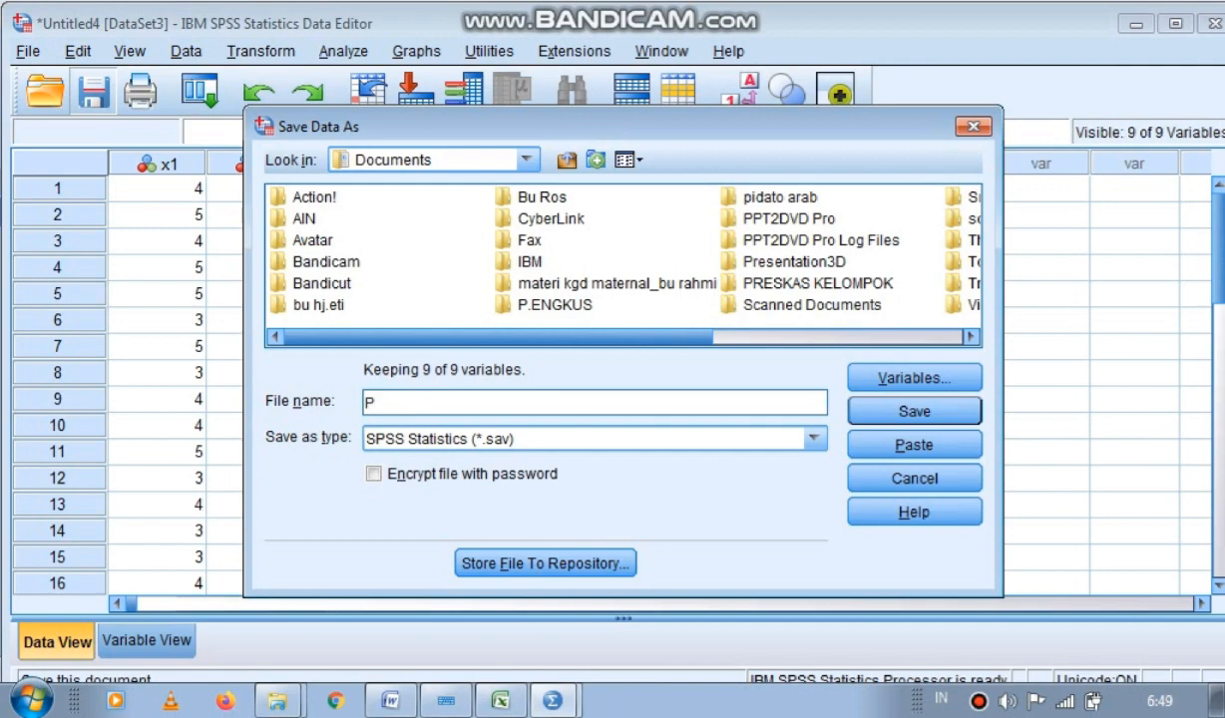
pyautogui.click(446, 700)
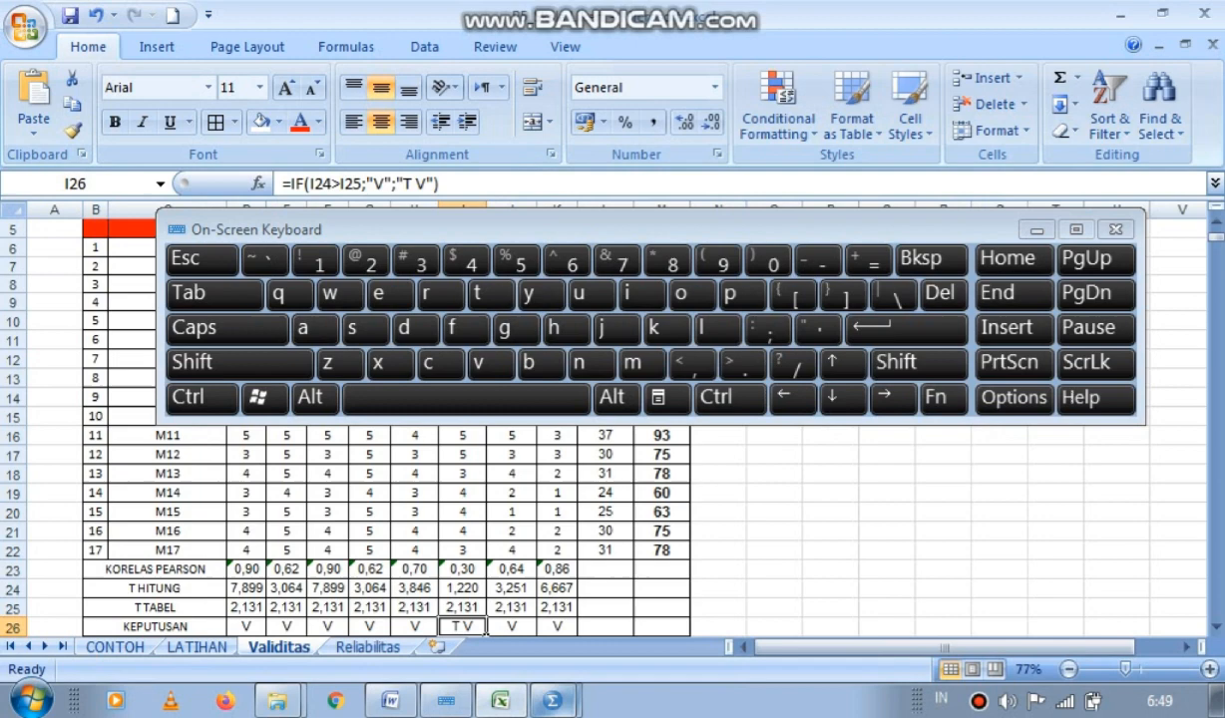
pyautogui.click(553, 700)
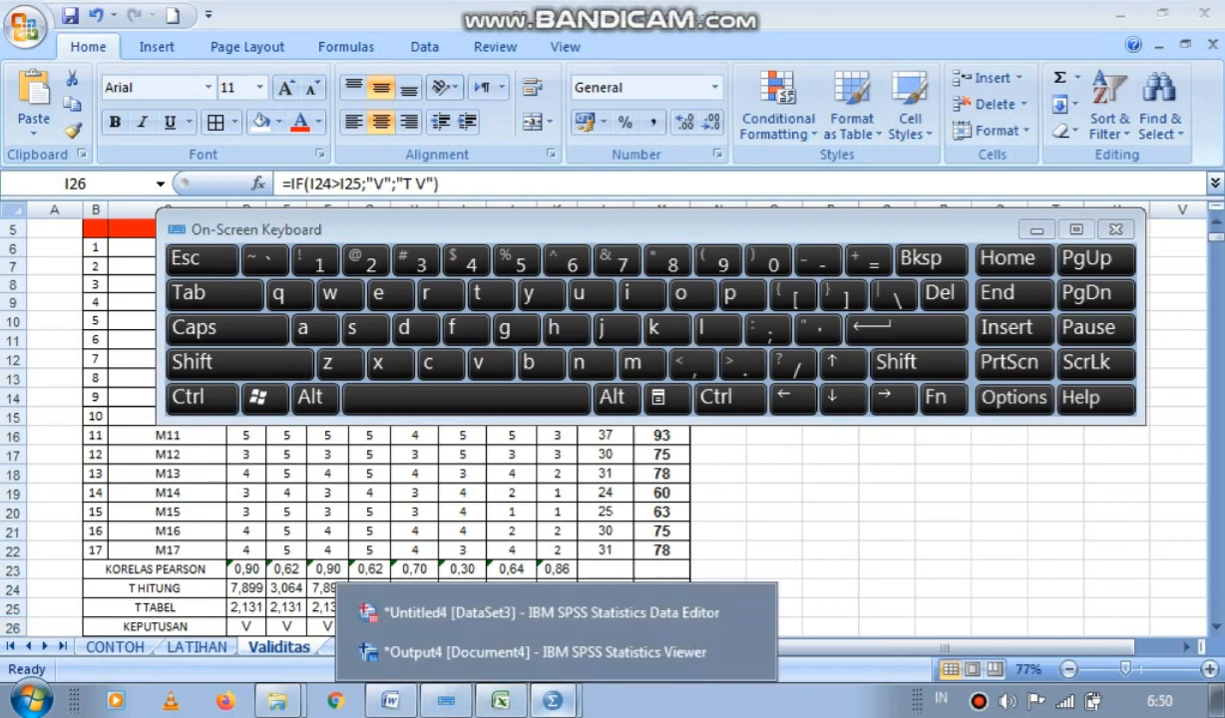
pyautogui.click(550, 613)
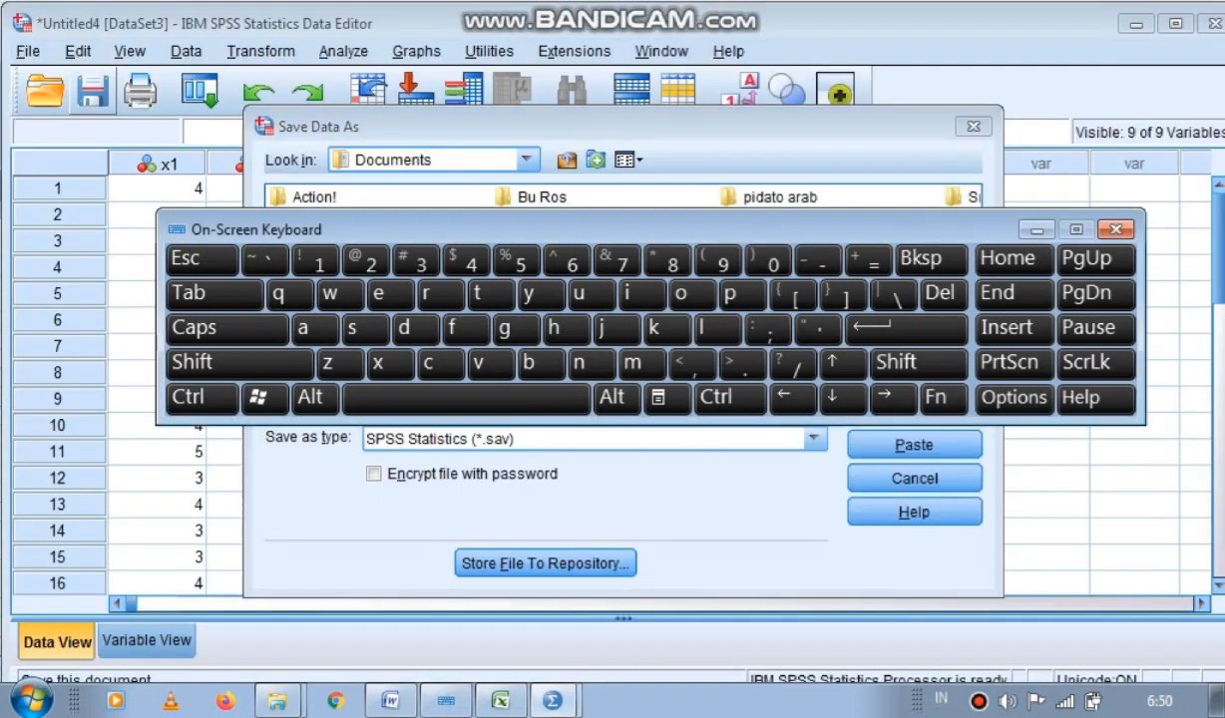
pyautogui.moveTo(598, 230); pyautogui.dragTo(626, 90)
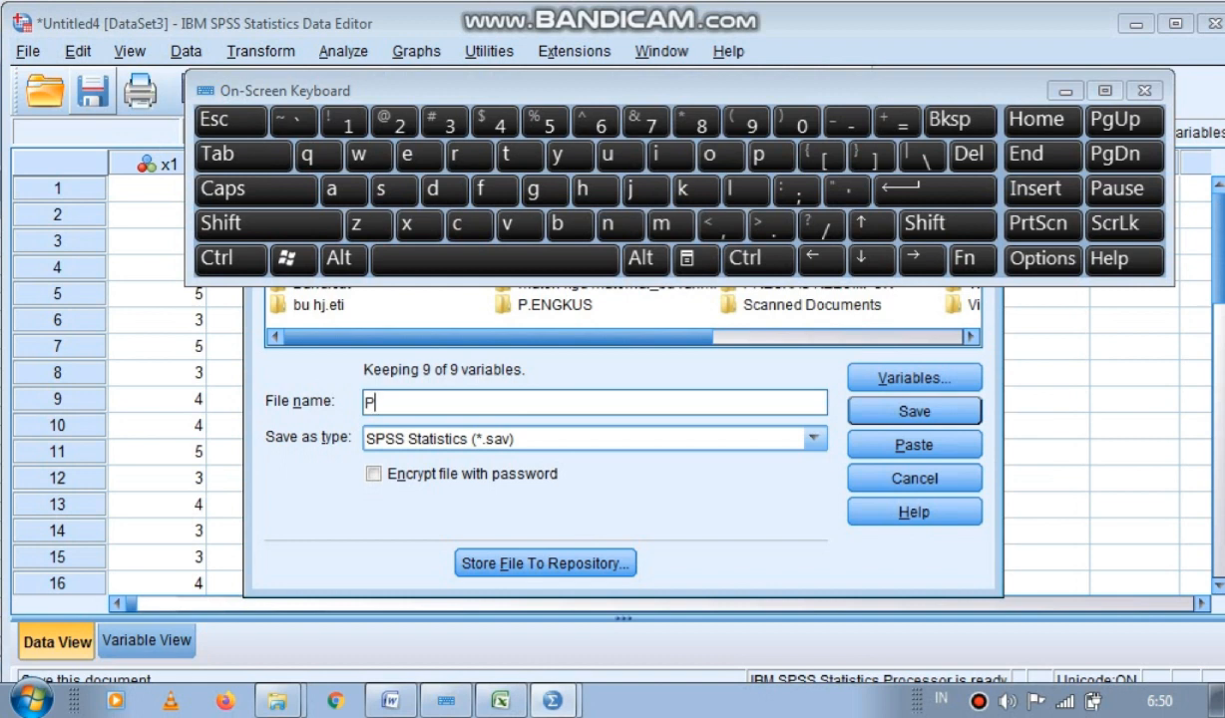
# Complete the dataset's file name as P8_SLikert and minimize the on-screen keyboard.
pyautogui.click(698, 122)
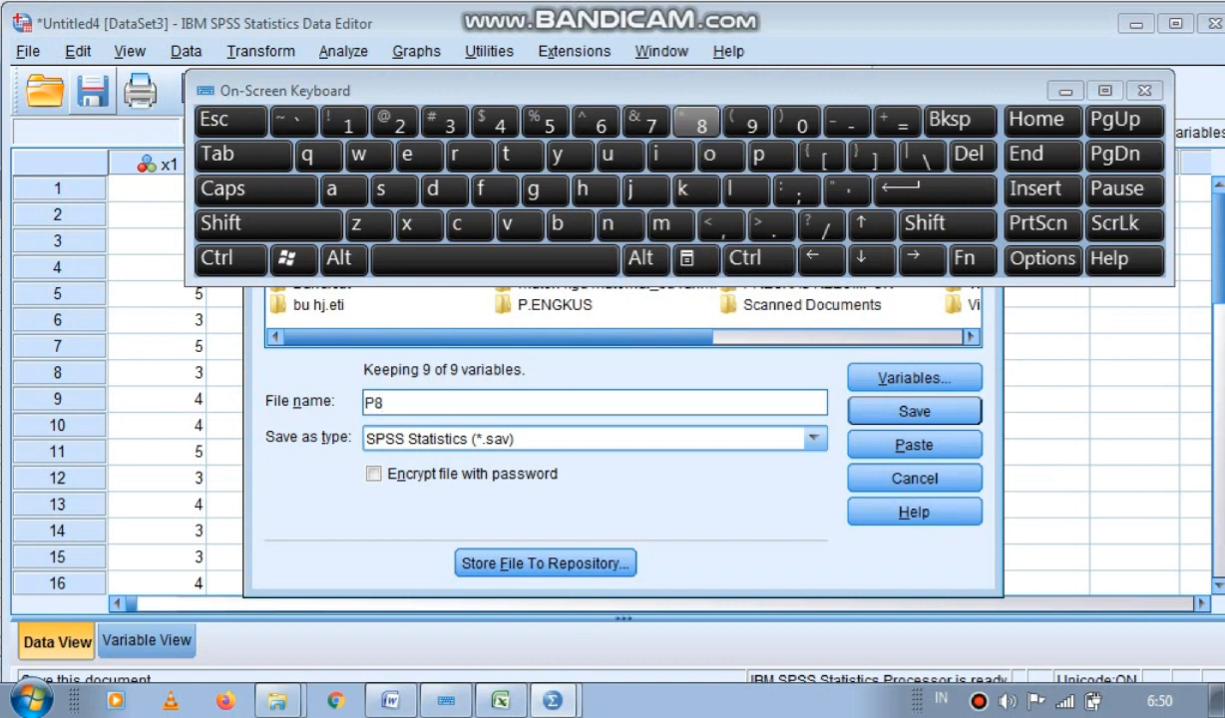
pyautogui.write('_')
pyautogui.press('shift')
pyautogui.keyDown('shift'); pyautogui.click(381, 189); pyautogui.keyUp('shift')
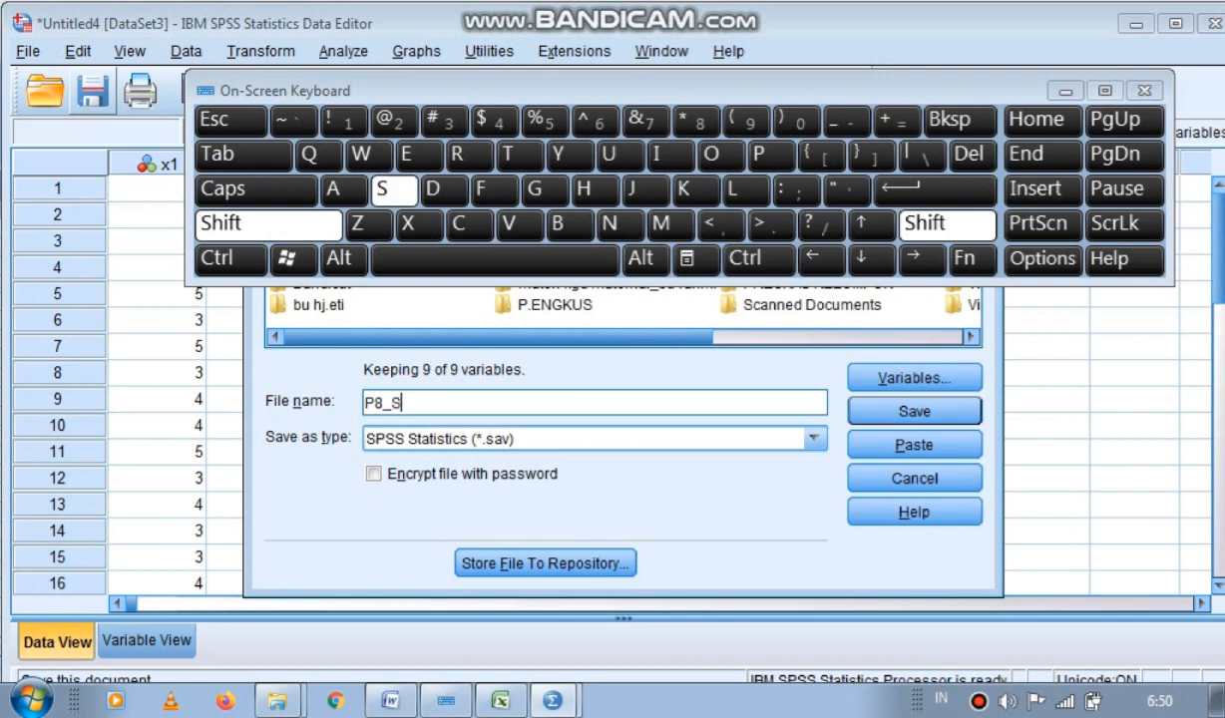
pyautogui.write('L')
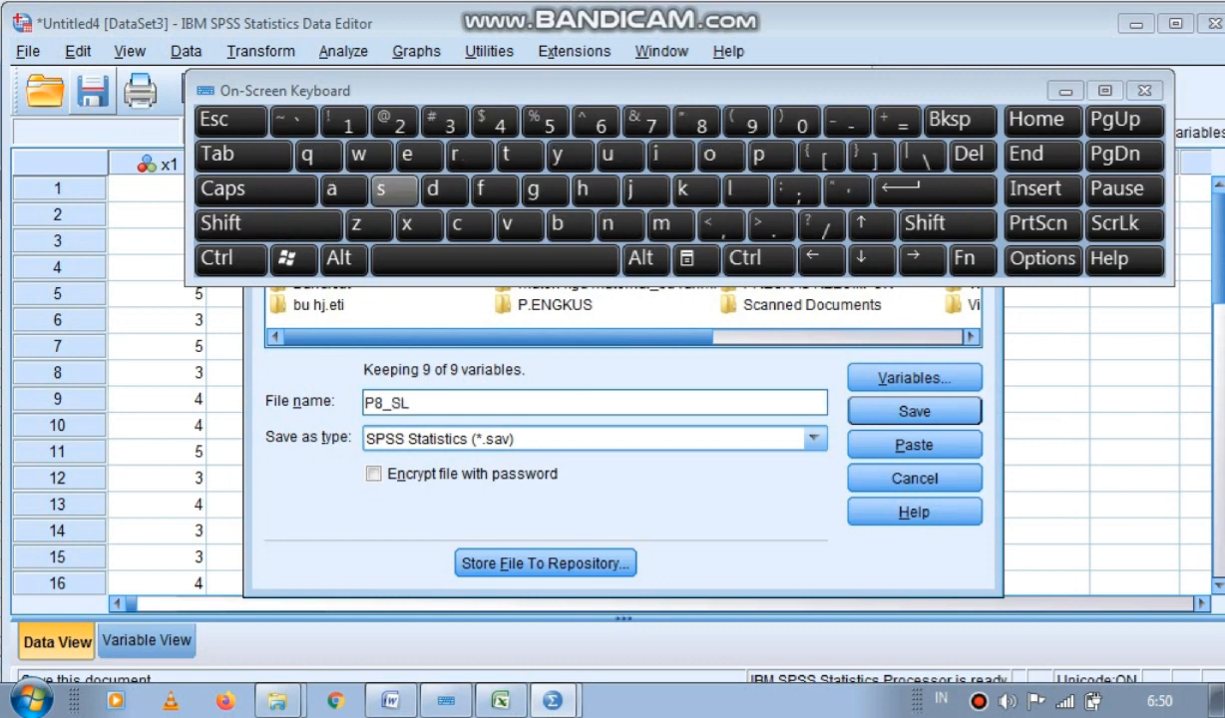
pyautogui.click(658, 156)
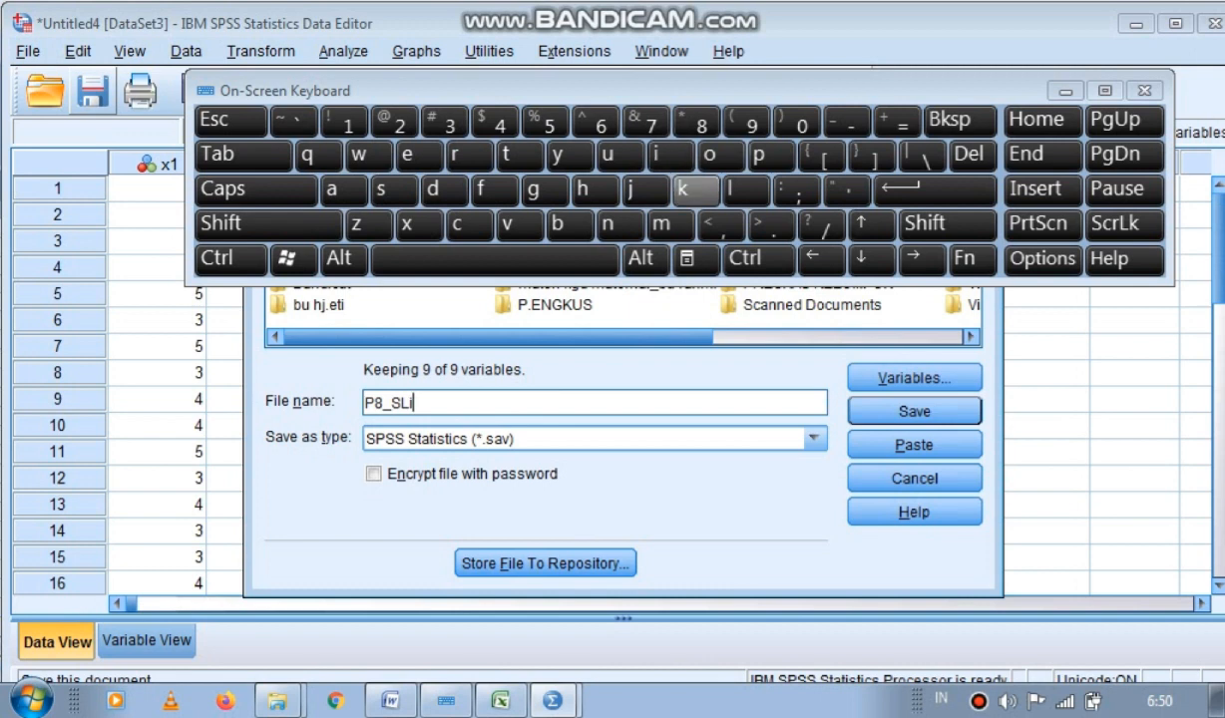
pyautogui.click(683, 189)
pyautogui.write('ert')
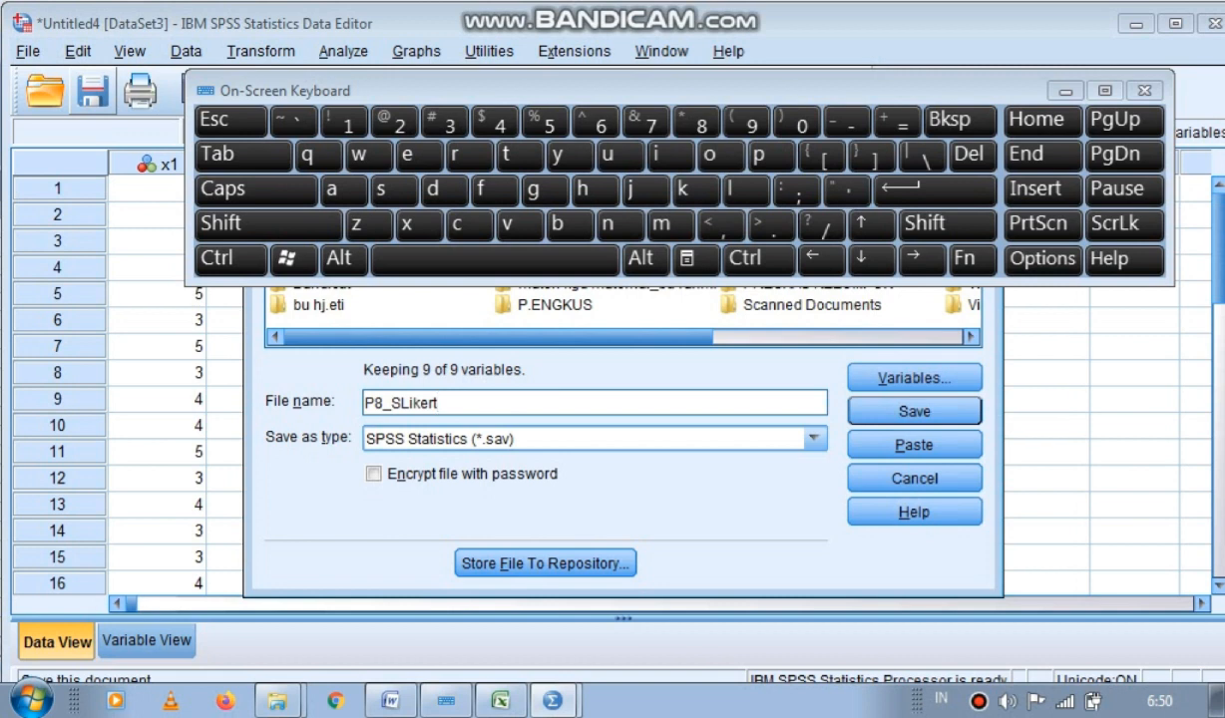
pyautogui.click(1065, 91)
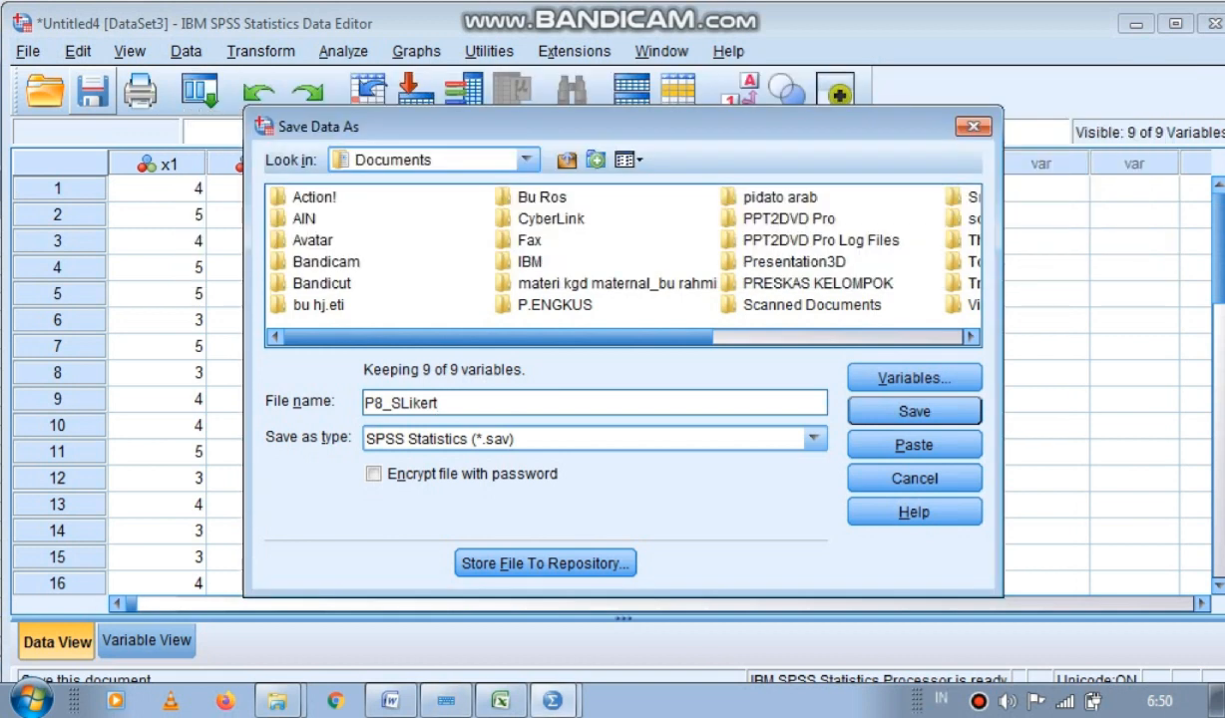
pyautogui.click(527, 159)
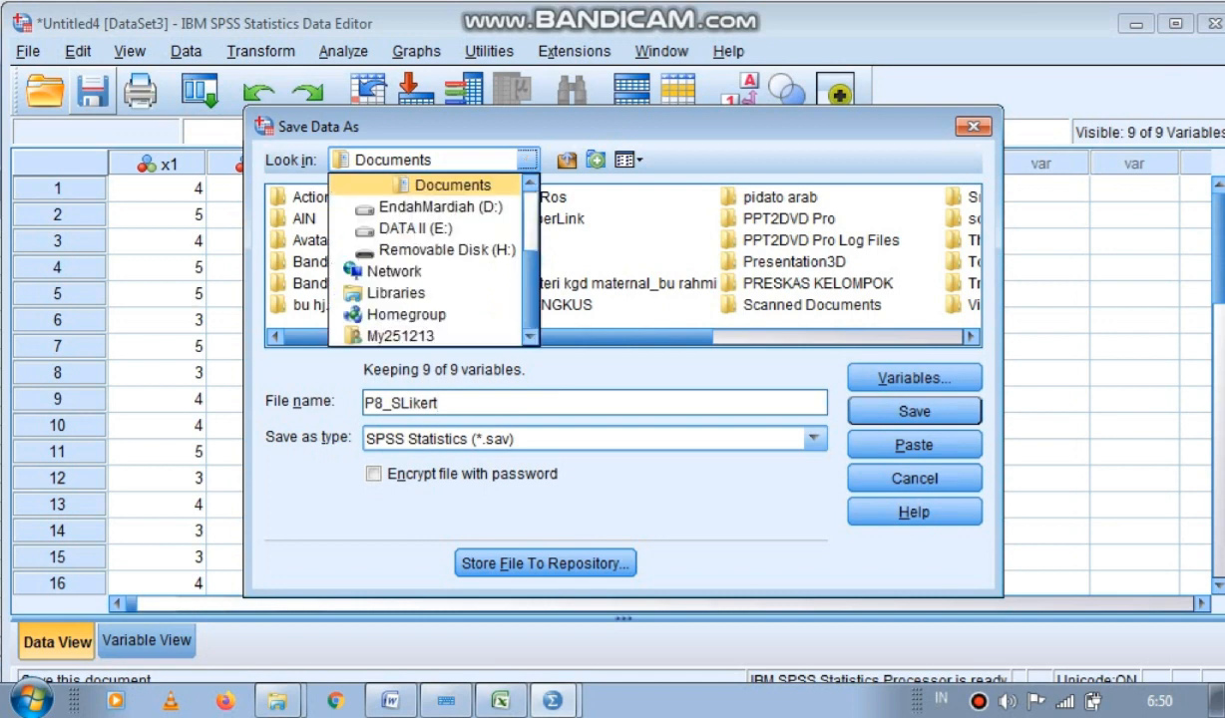
pyautogui.click(527, 160)
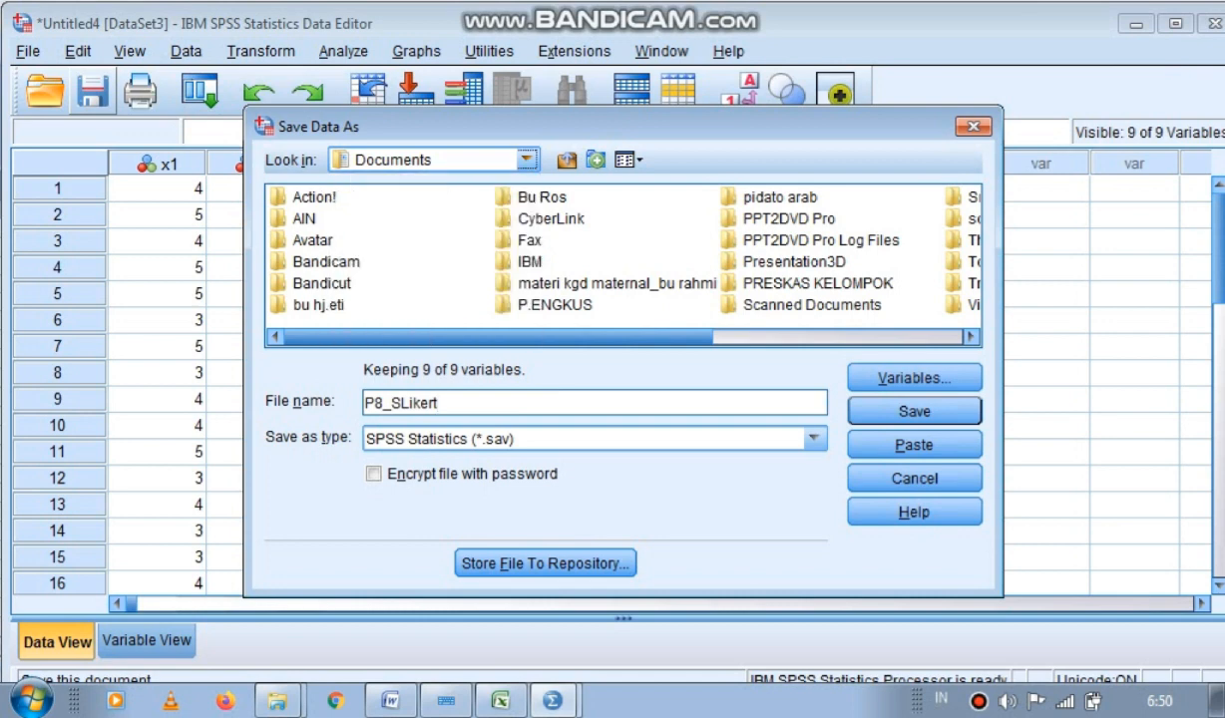
pyautogui.click(526, 159)
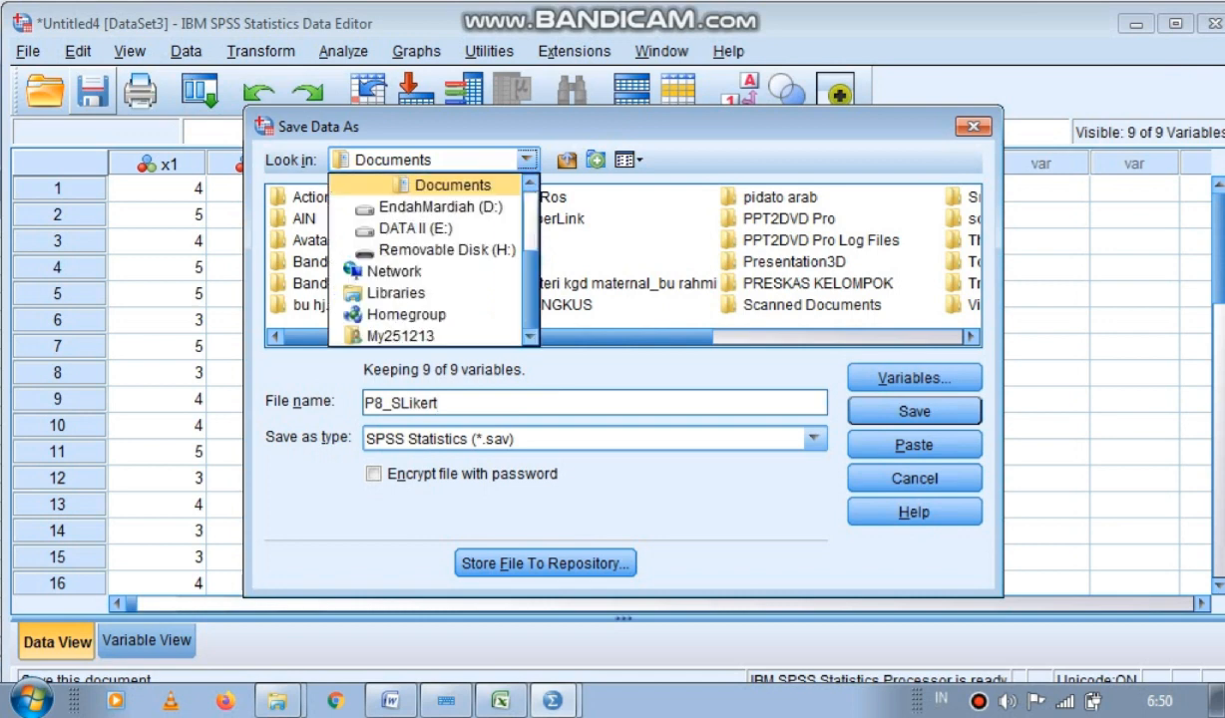
pyautogui.scroll(3, 419, 206)
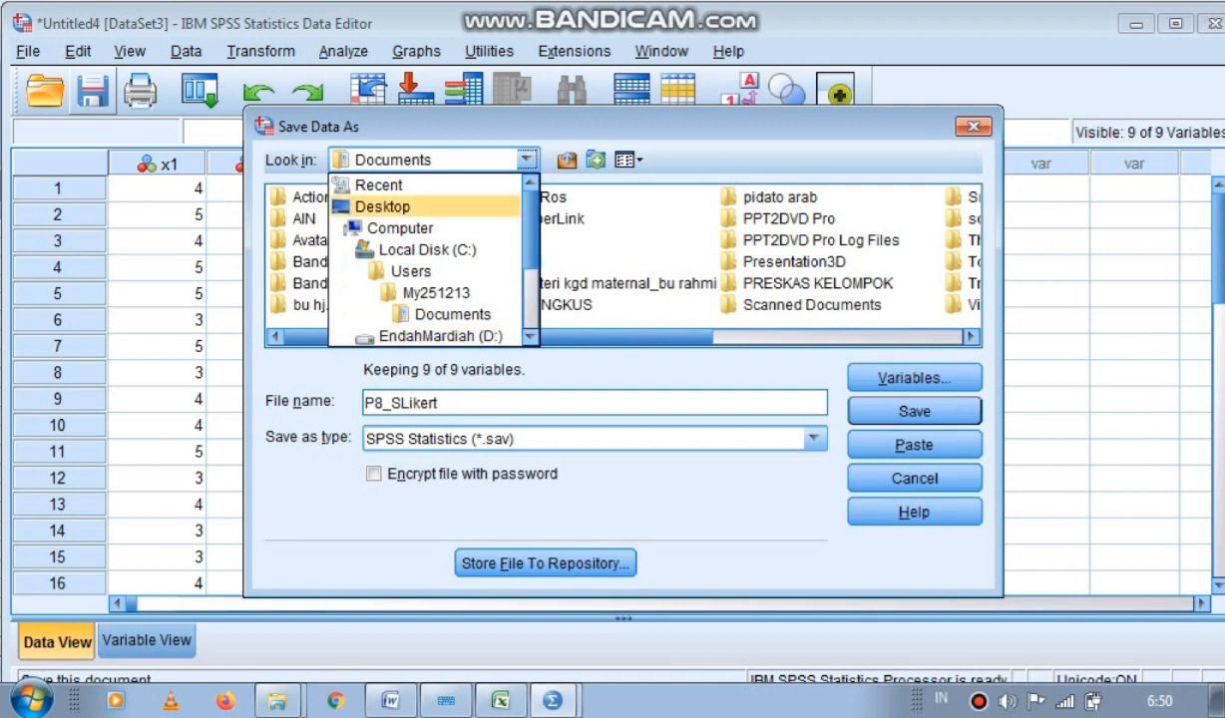
pyautogui.click(382, 206)
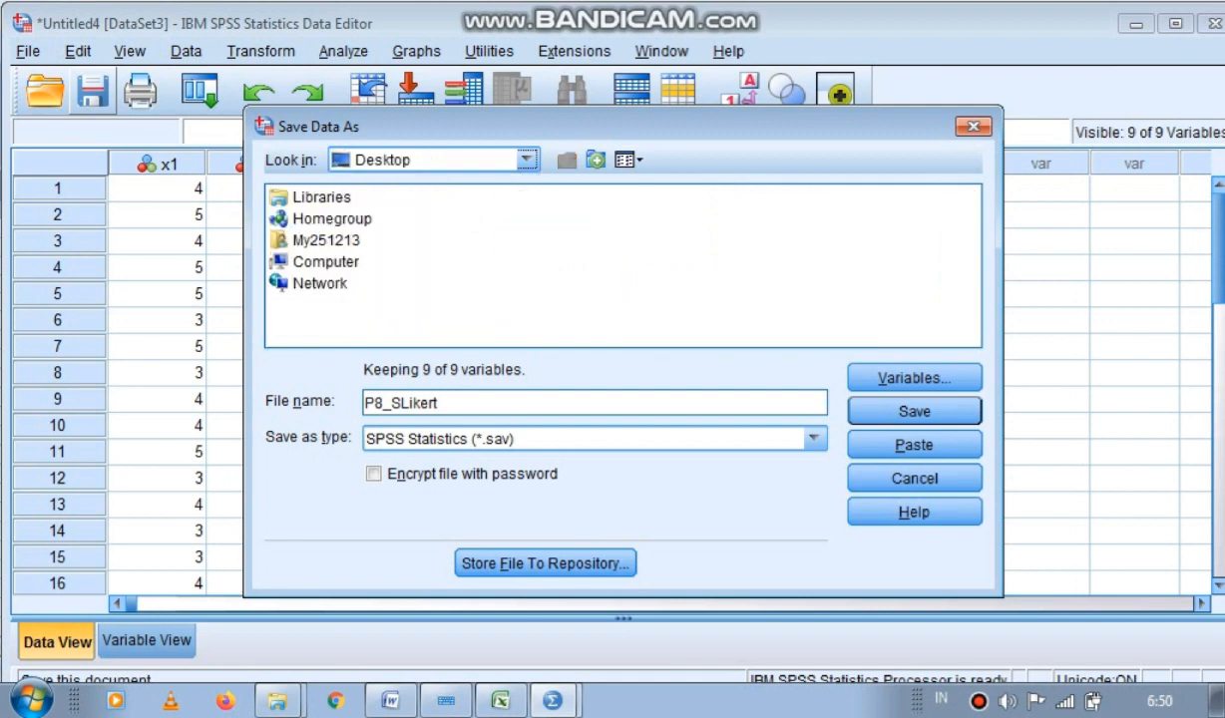
pyautogui.click(527, 159)
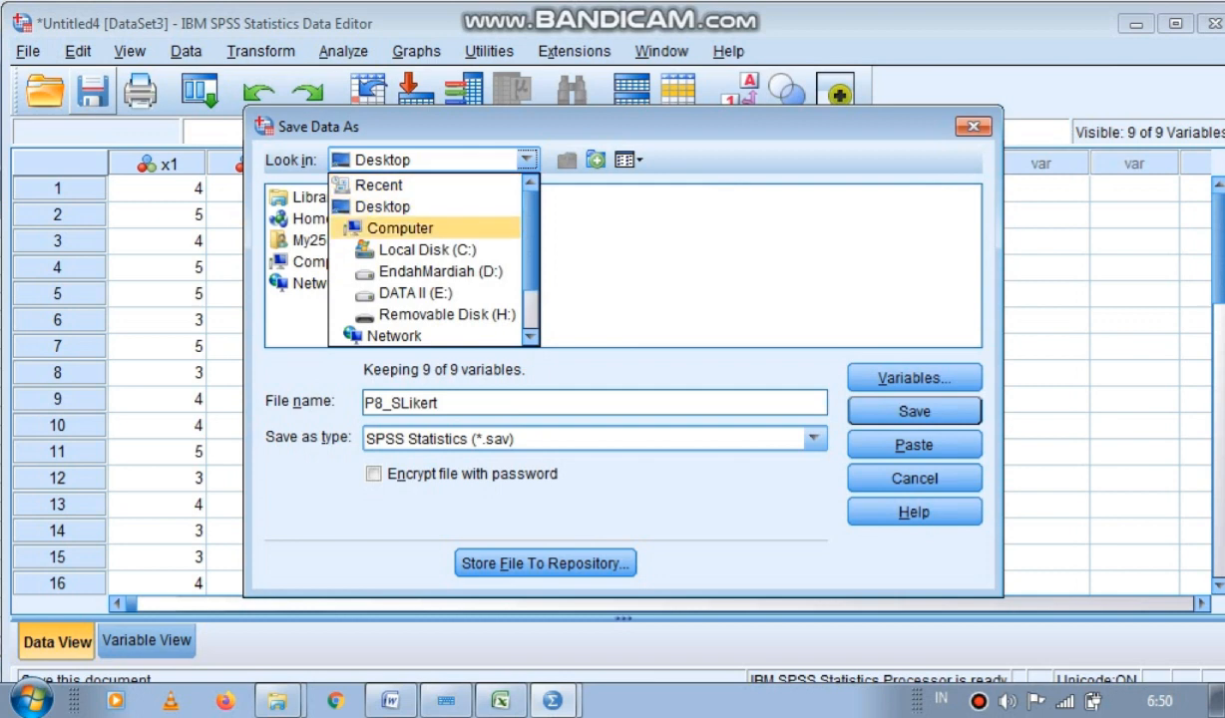
pyautogui.click(399, 227)
# Choose the TAHUN 61 folder in the Videos library as the location and save the P8_SLikert dataset there.
pyautogui.click(527, 159)
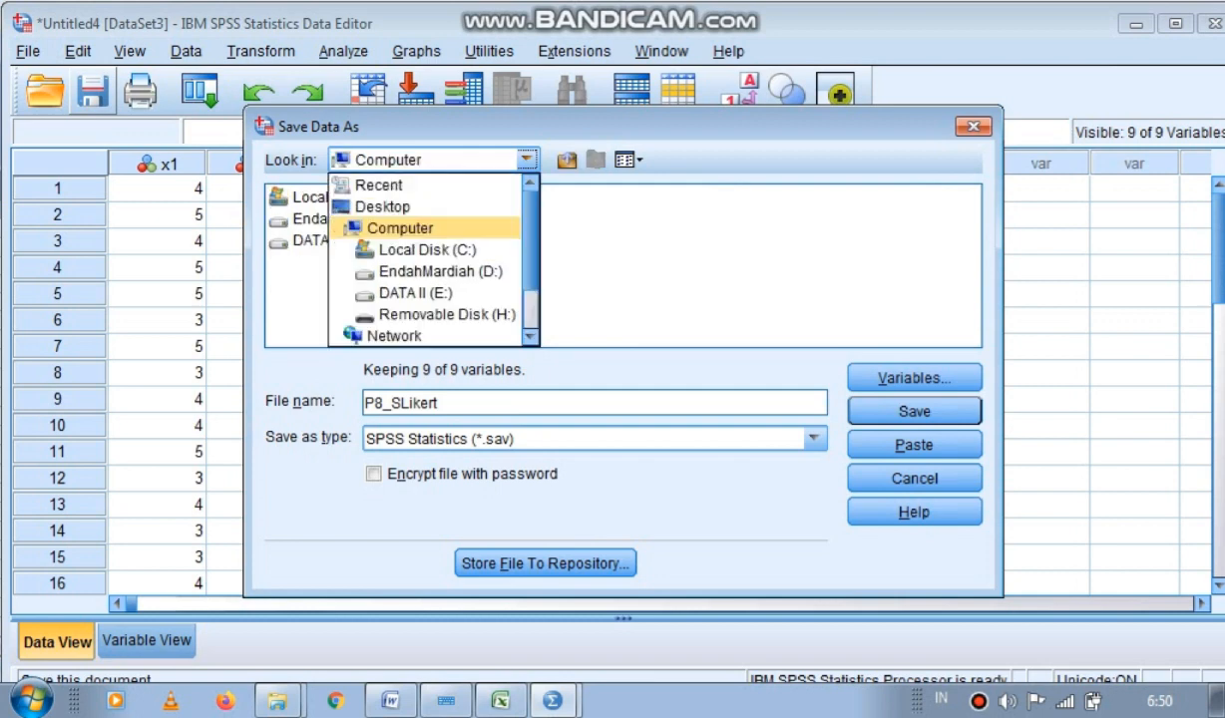
pyautogui.scroll(-2, 429, 259)
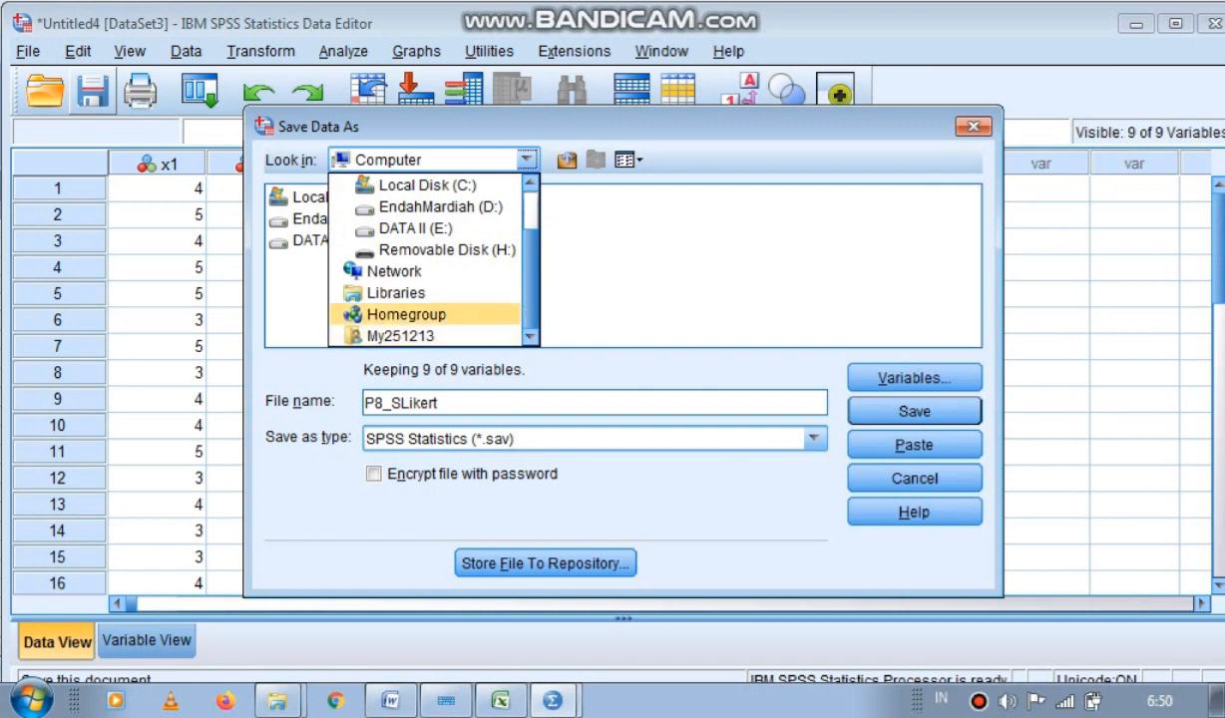
pyautogui.click(396, 292)
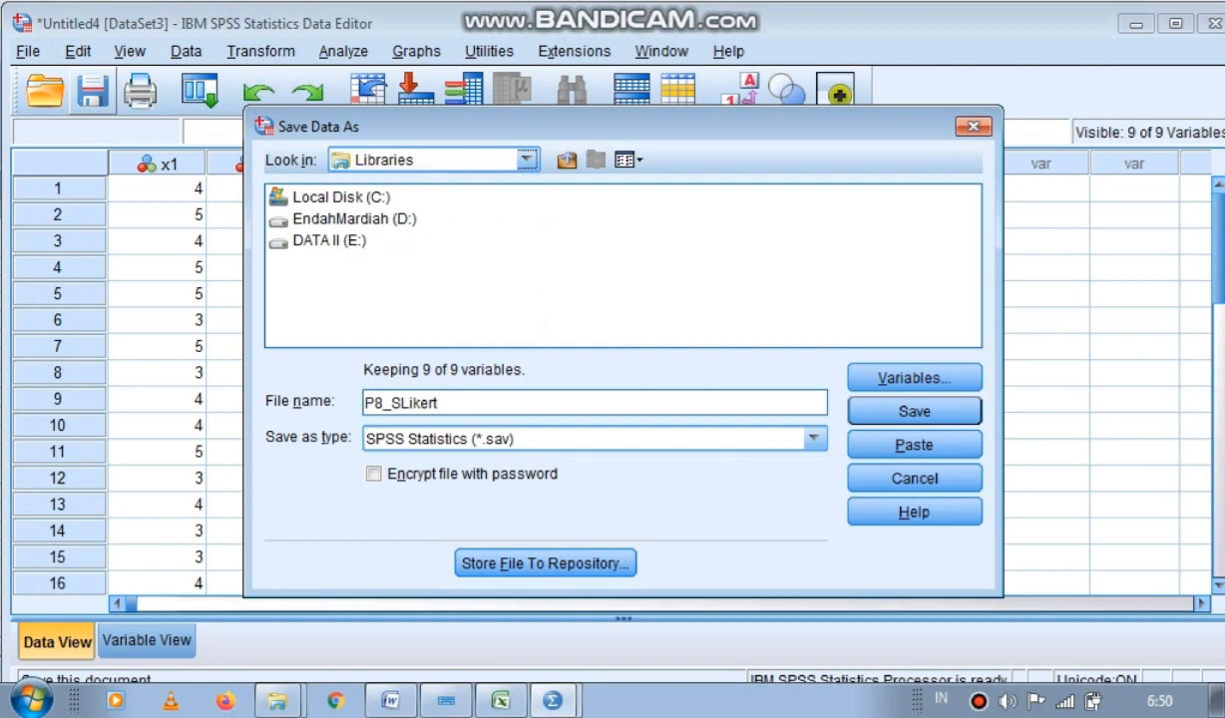
pyautogui.click(315, 263)
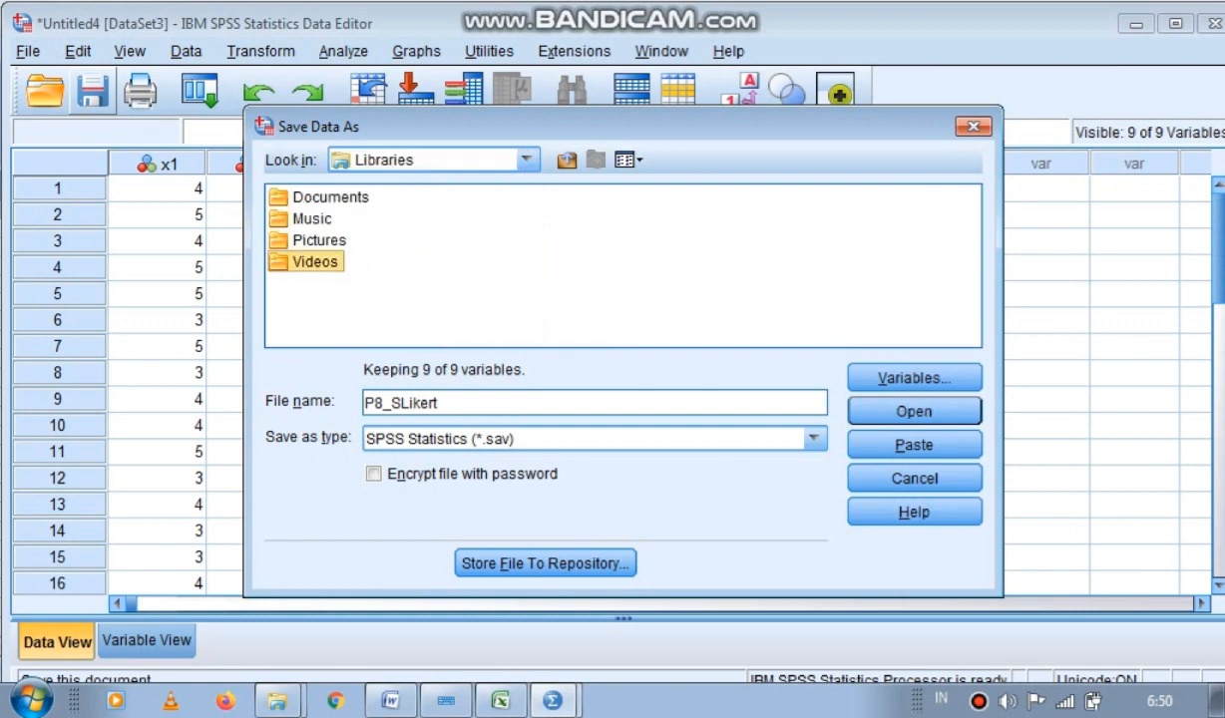
pyautogui.press('Return')
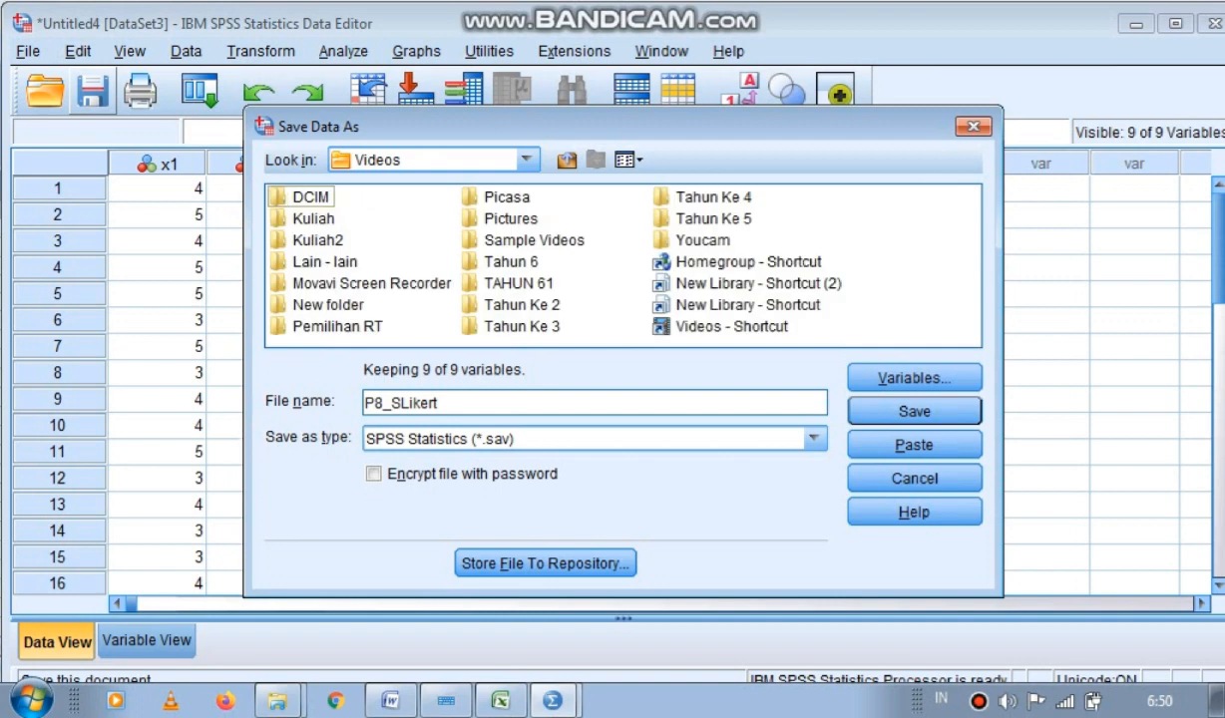
pyautogui.doubleClick(517, 283)
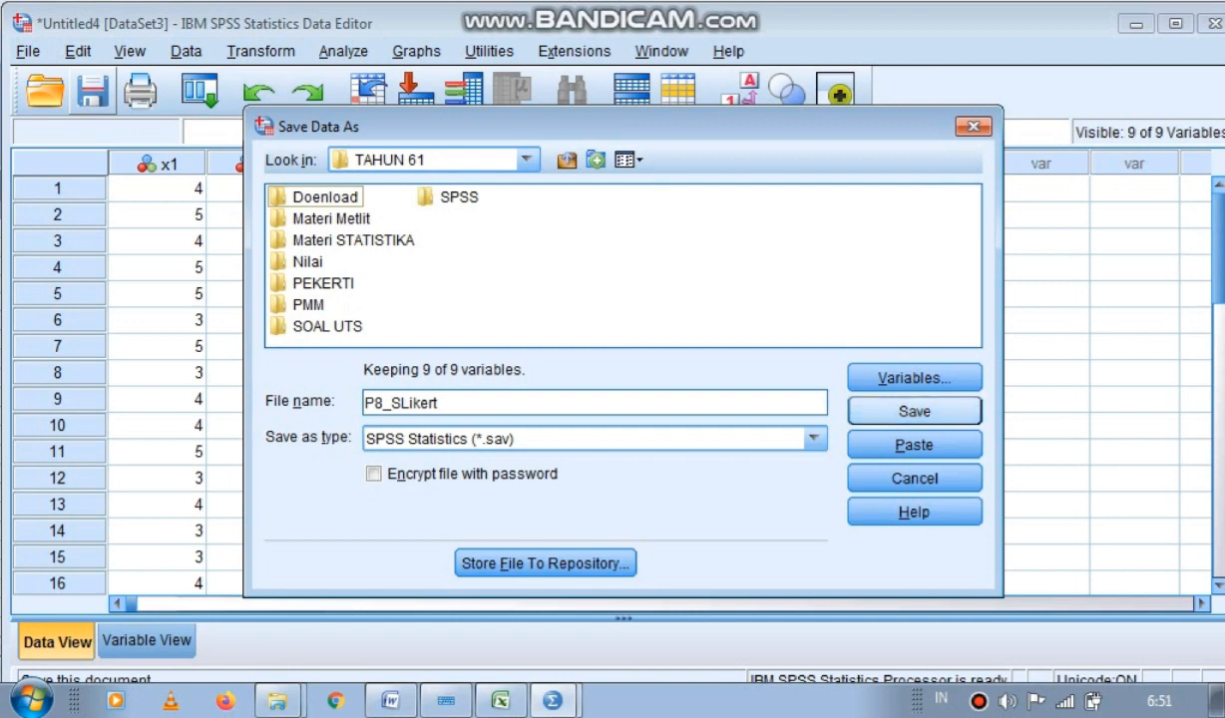
pyautogui.click(914, 411)
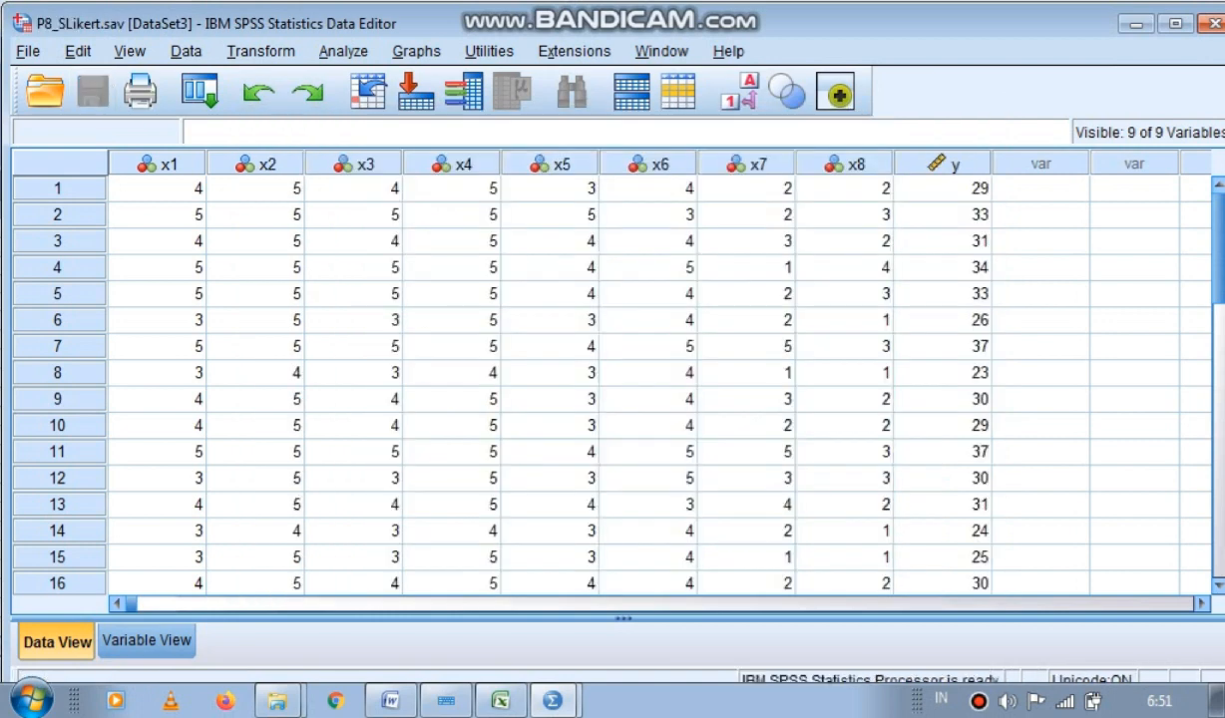
# Start saving the output document from the SPSS Statistics Viewer and choose the TAHUN 61 folder in the Videos library as its location.
pyautogui.click(554, 701)
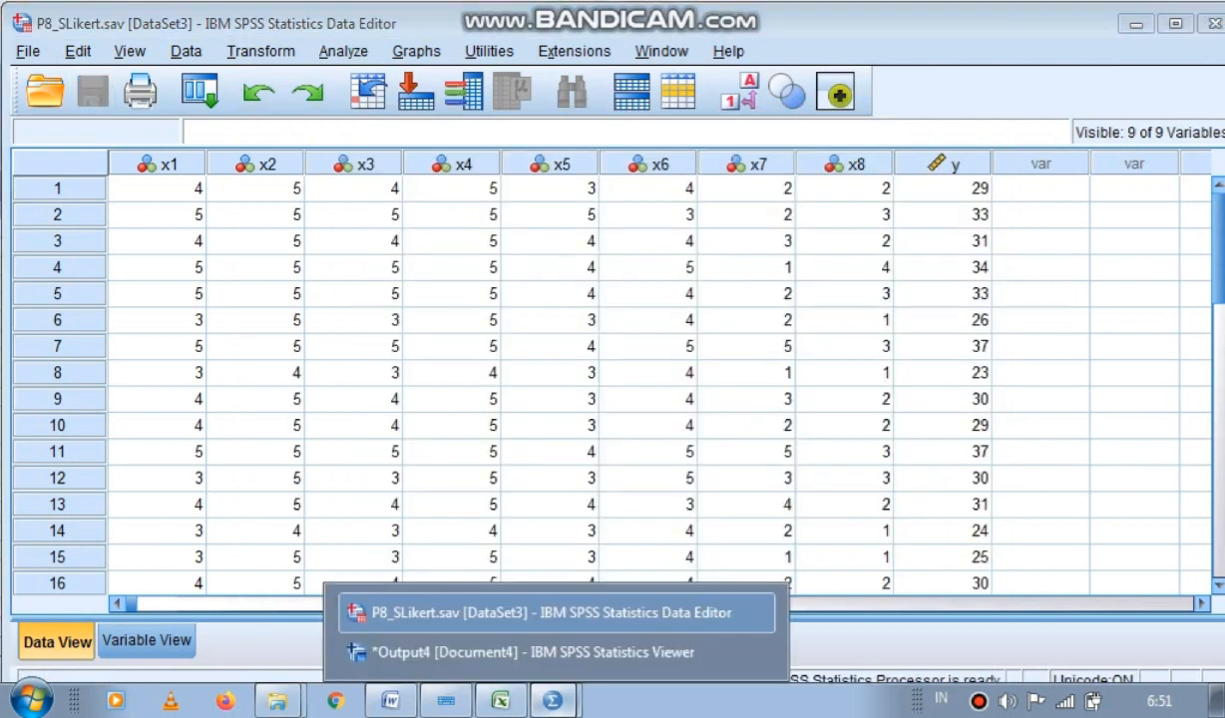
pyautogui.click(532, 652)
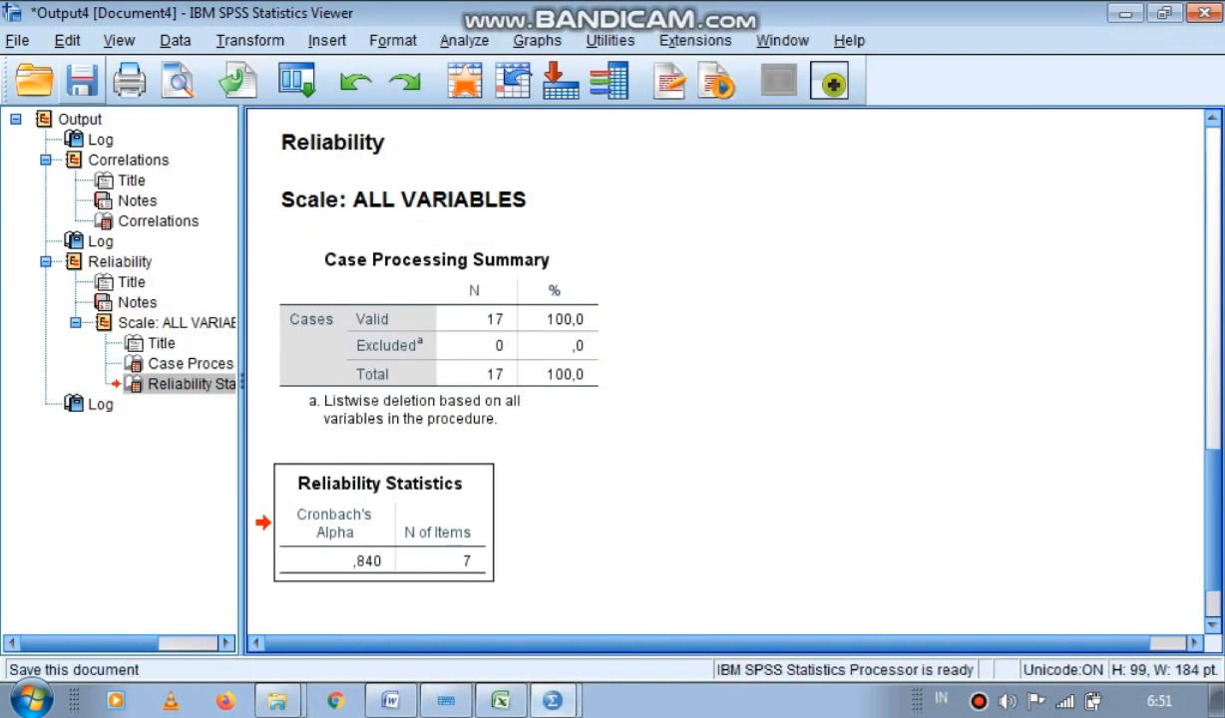
pyautogui.click(81, 80)
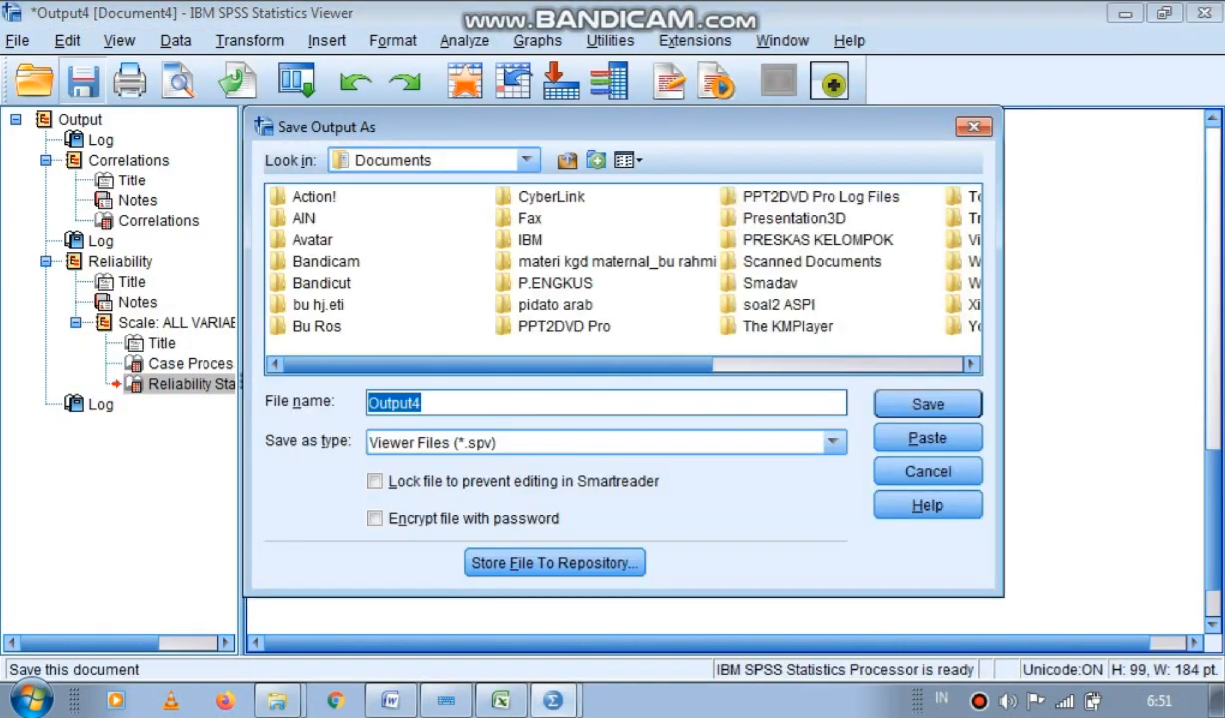
pyautogui.click(526, 159)
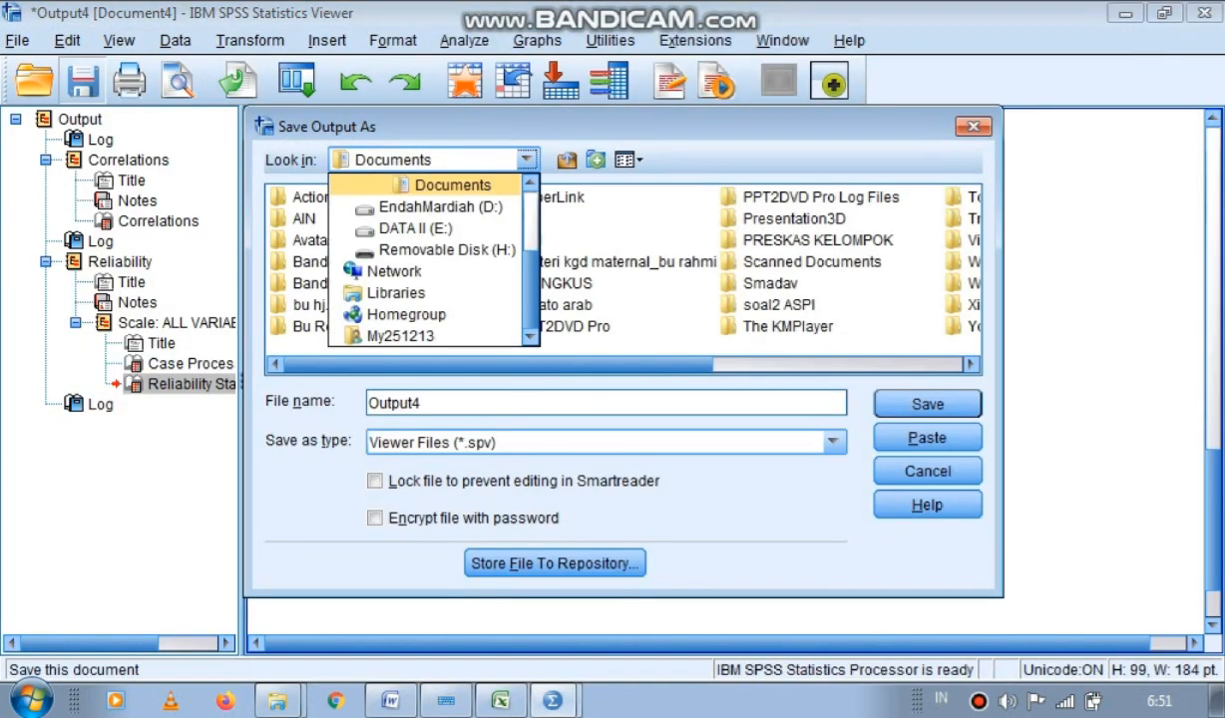
pyautogui.scroll(2, 429, 259)
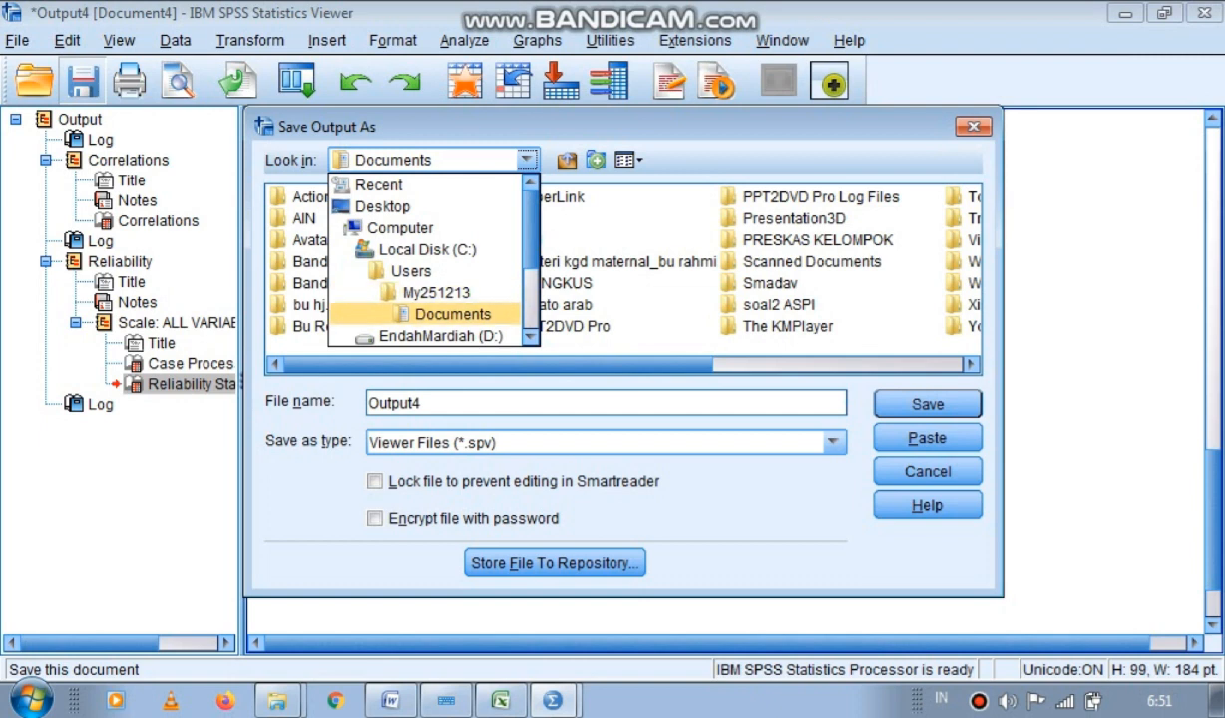
pyautogui.scroll(-2, 428, 272)
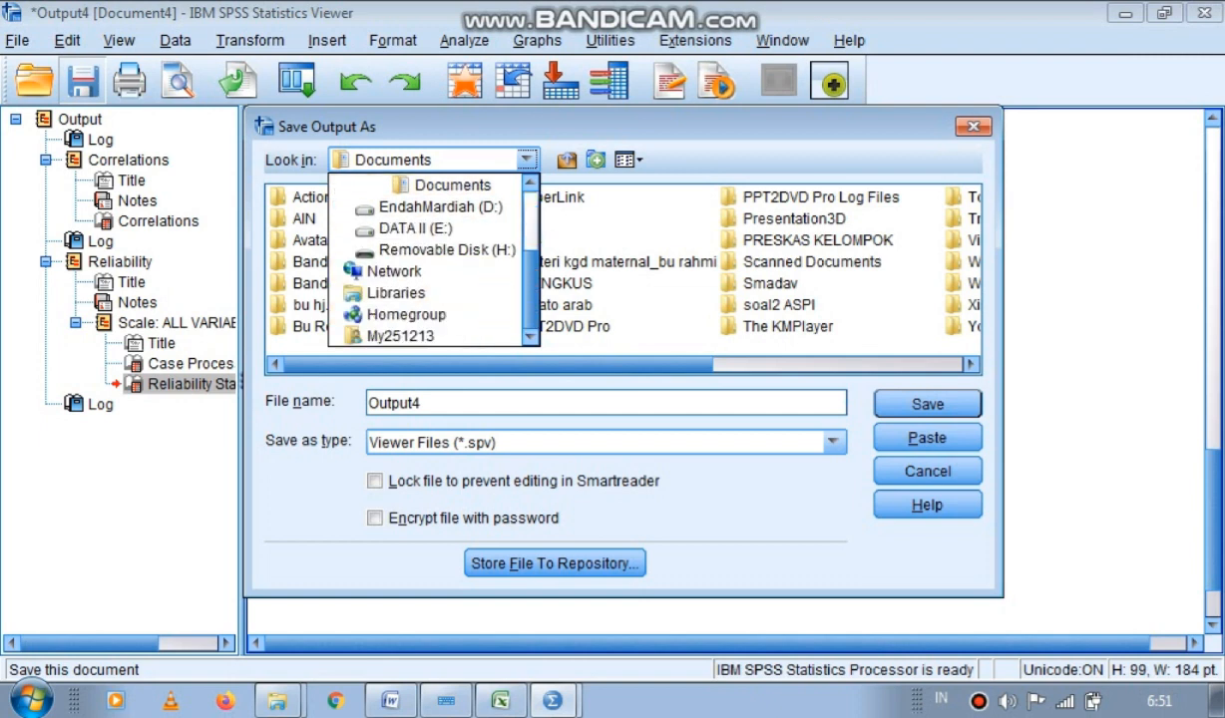
pyautogui.click(396, 293)
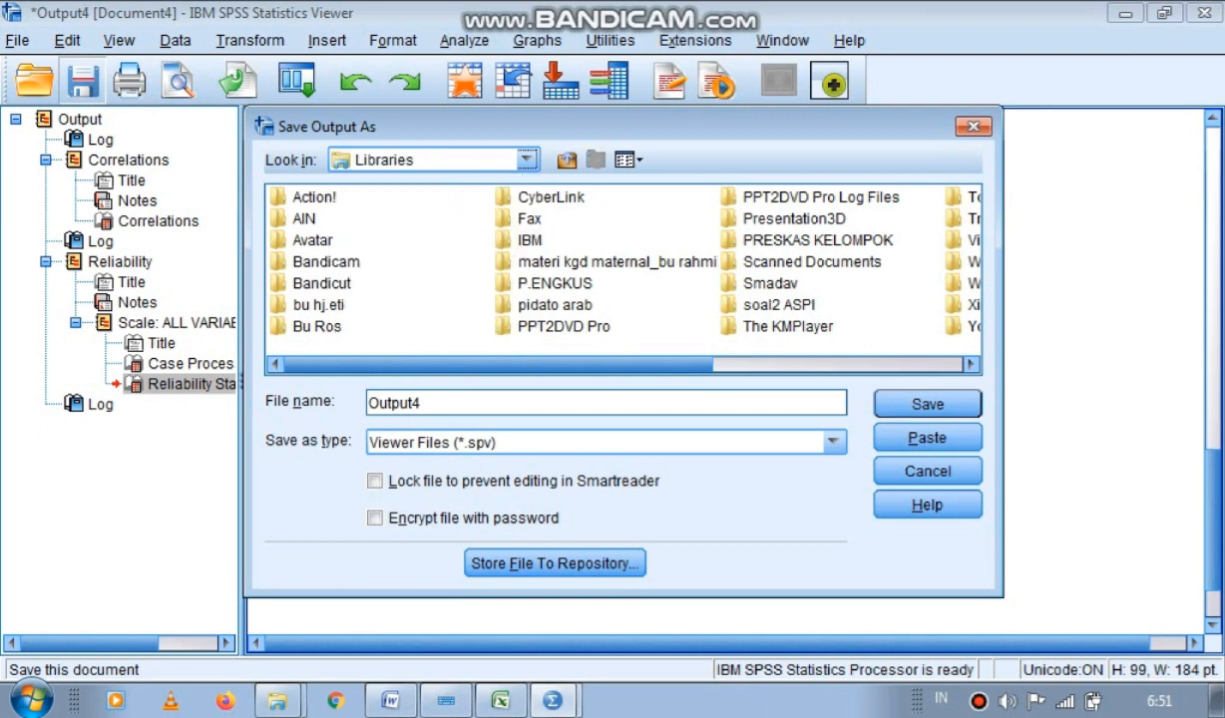
pyautogui.doubleClick(316, 261)
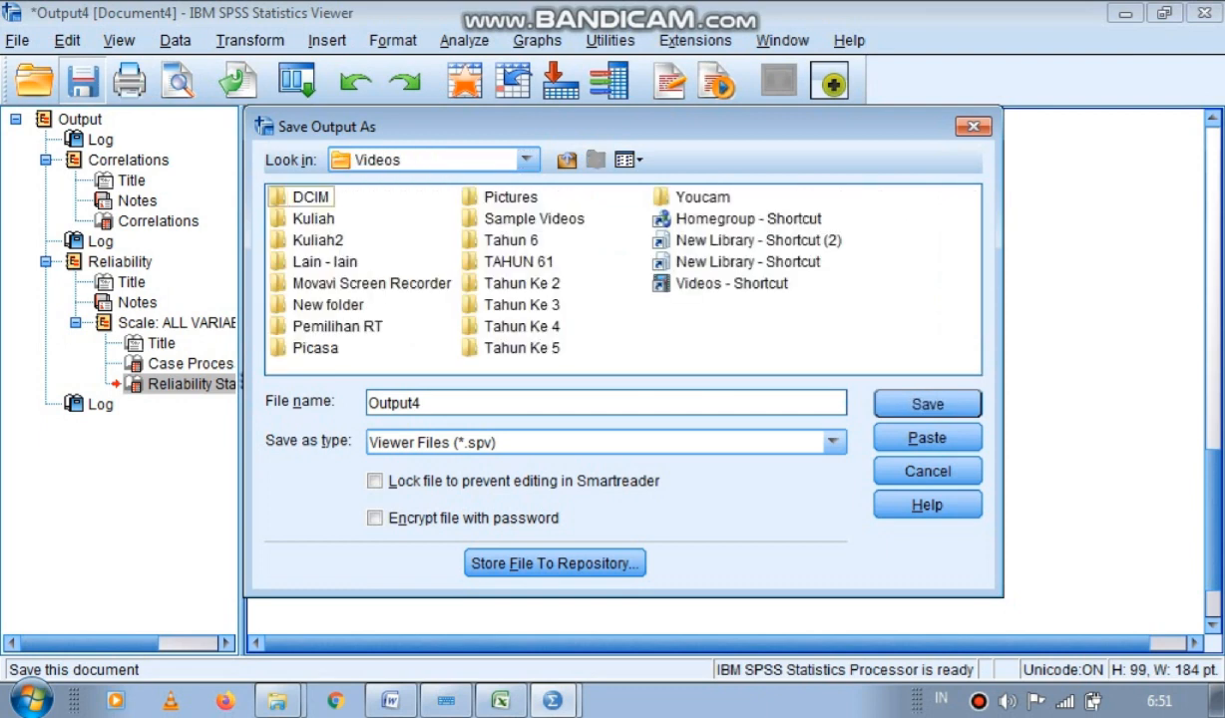
pyautogui.doubleClick(517, 261)
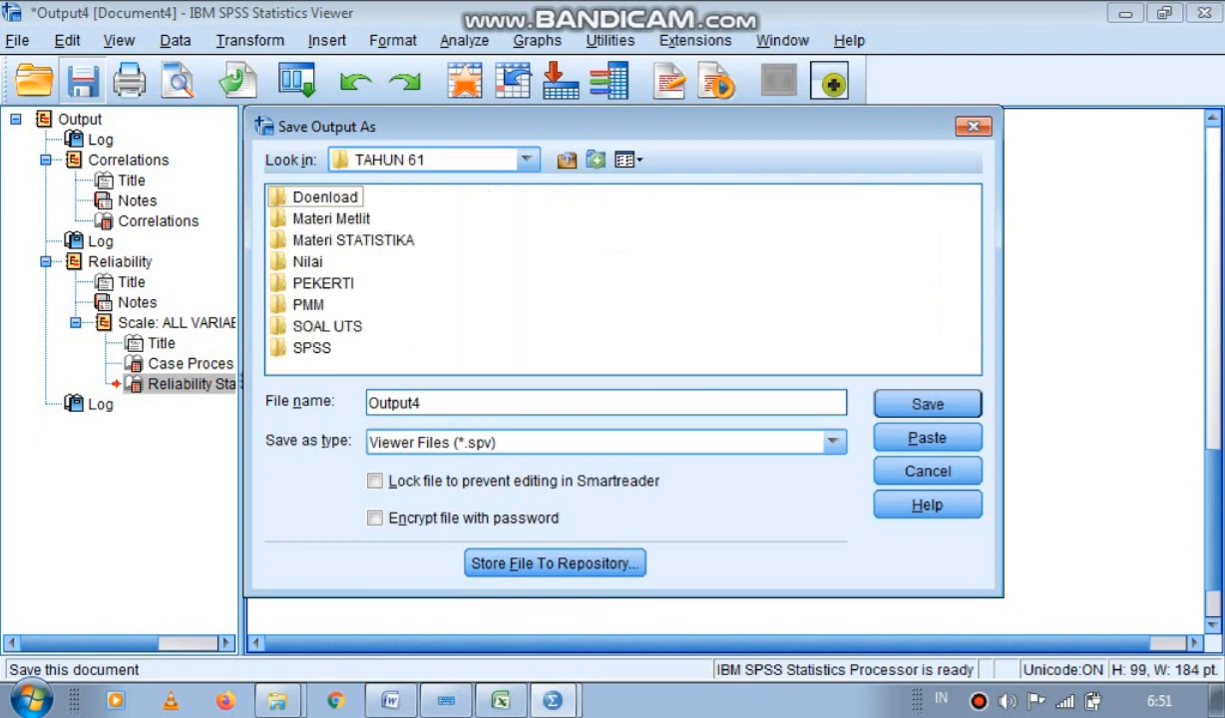
# Add the prefix P8_ to the proposed output file name, using the on-screen keyboard for the digit.
pyautogui.click(423, 403)
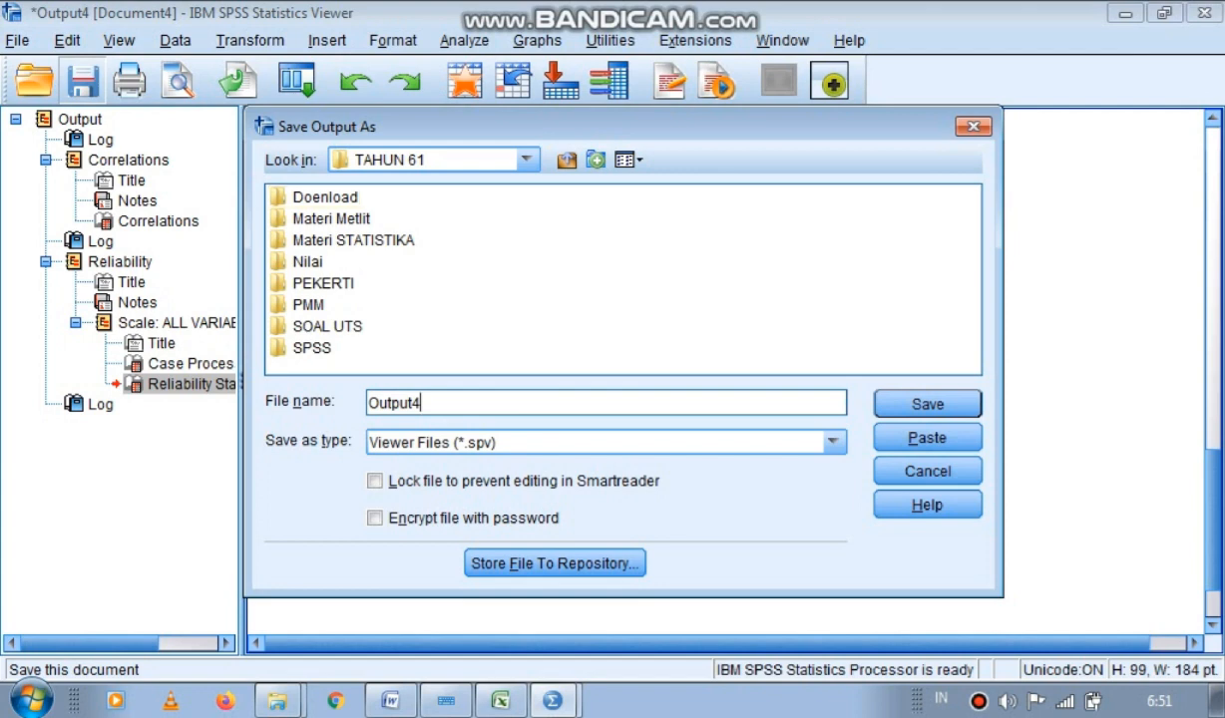
pyautogui.moveTo(422, 403); pyautogui.dragTo(367, 403)
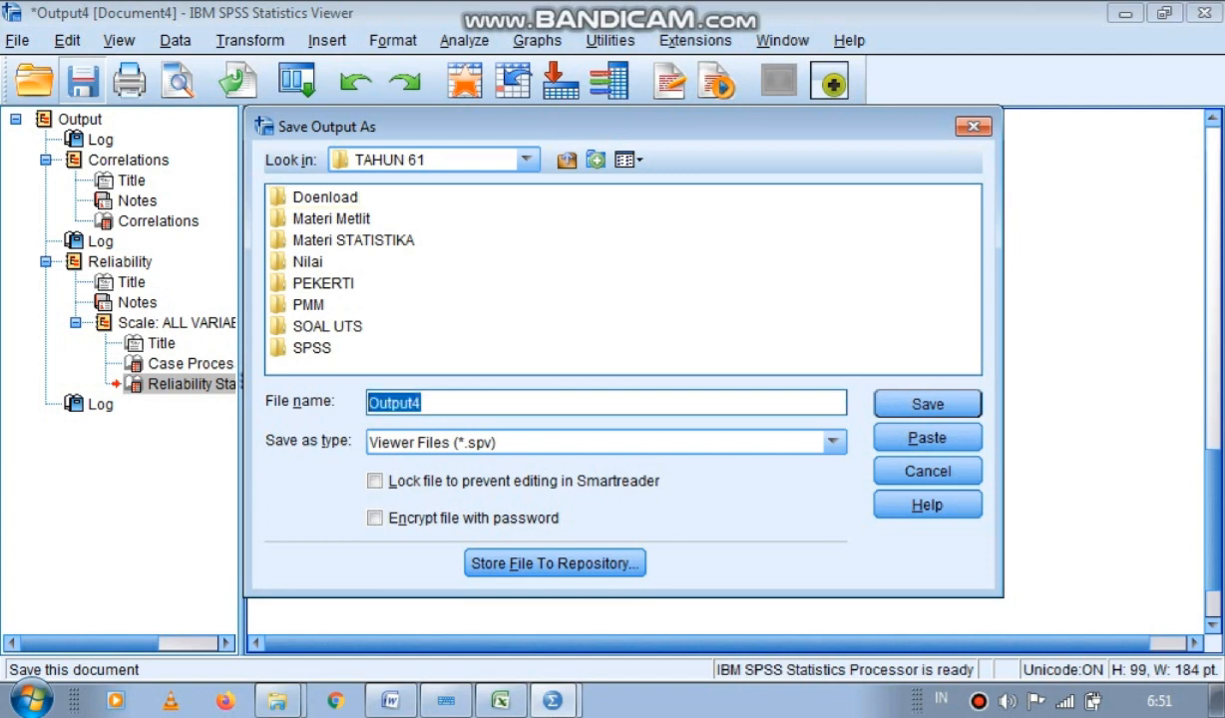
pyautogui.click(368, 403)
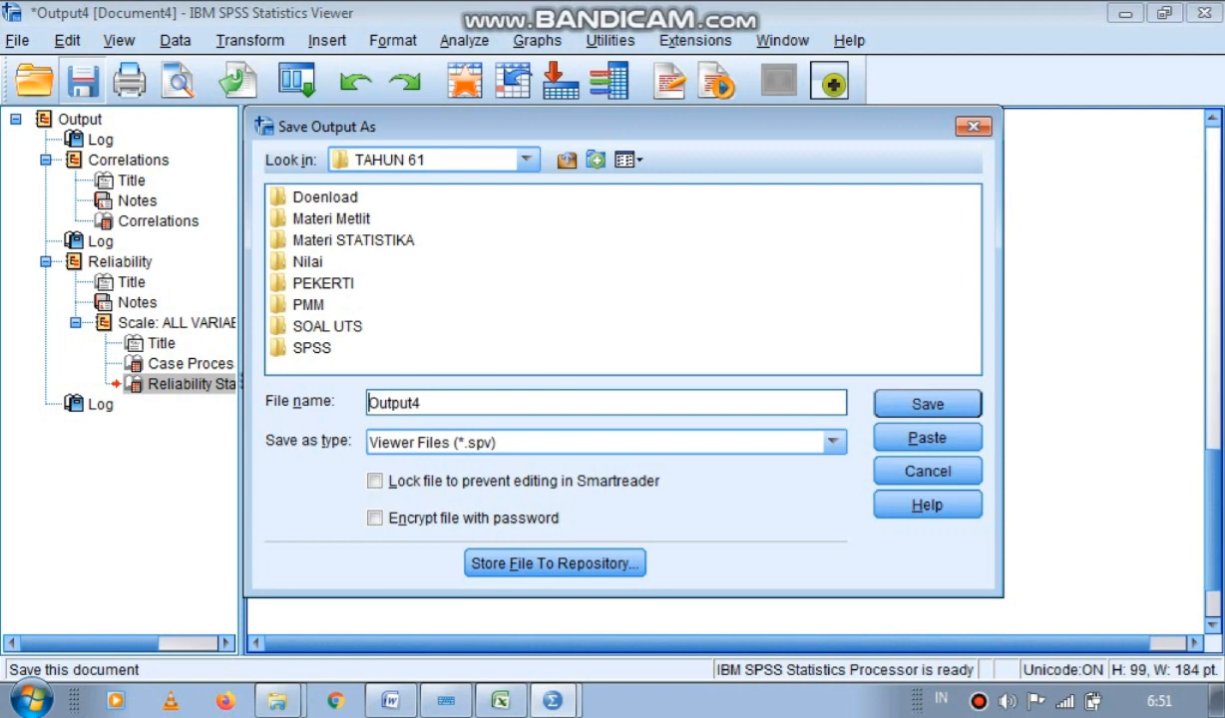
pyautogui.write('P')
pyautogui.click(446, 702)
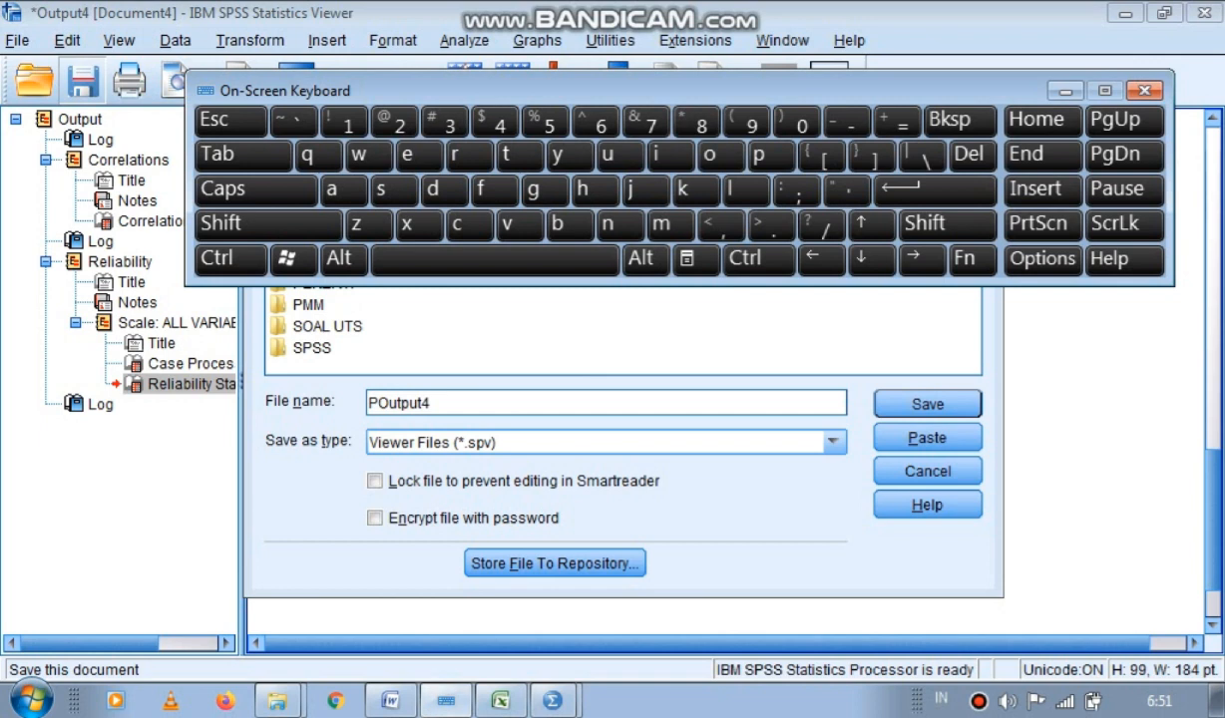
pyautogui.click(700, 124)
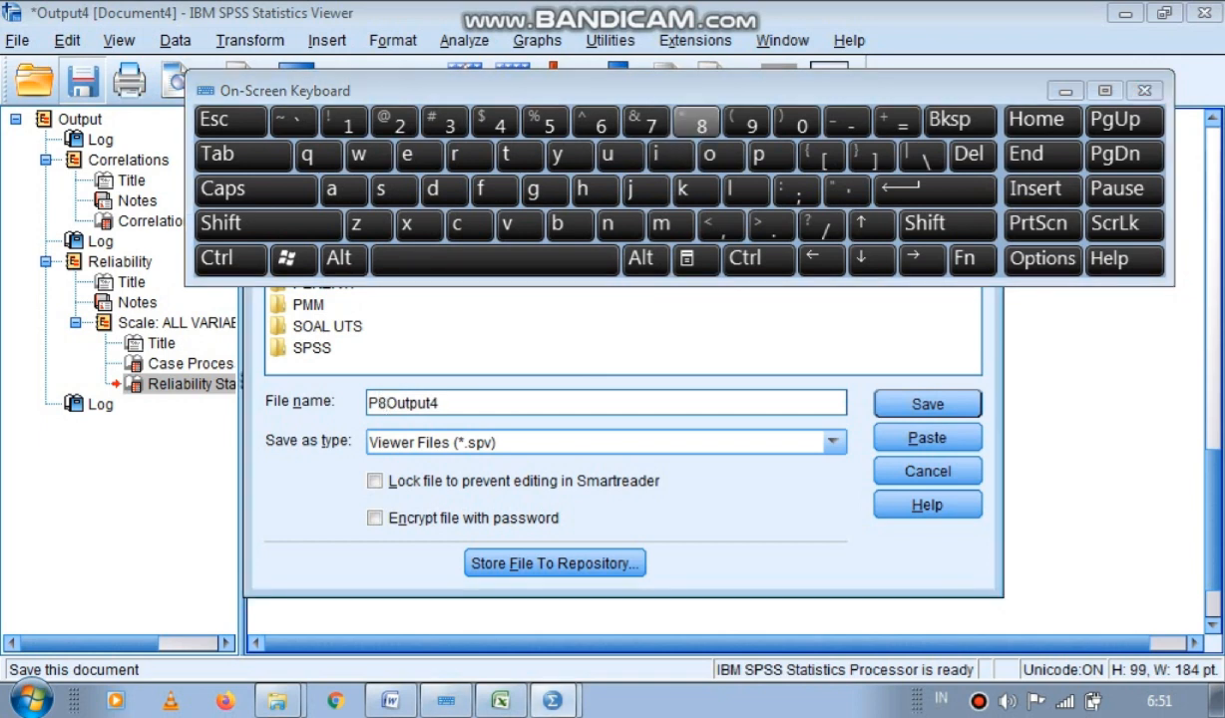
pyautogui.write('_')
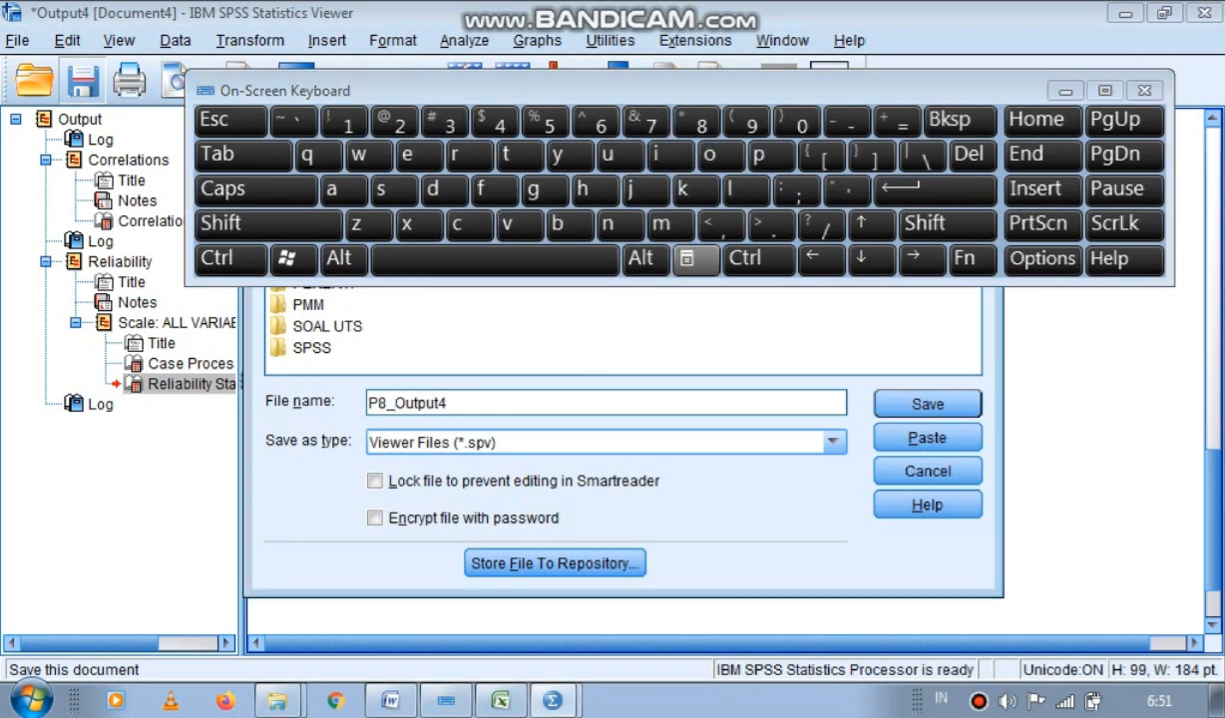
# Replace the trailing 4 with Likert to name the file P8_OutputLikert, minimize the on-screen keyboard and save the output.
pyautogui.moveTo(451, 403); pyautogui.dragTo(440, 403)
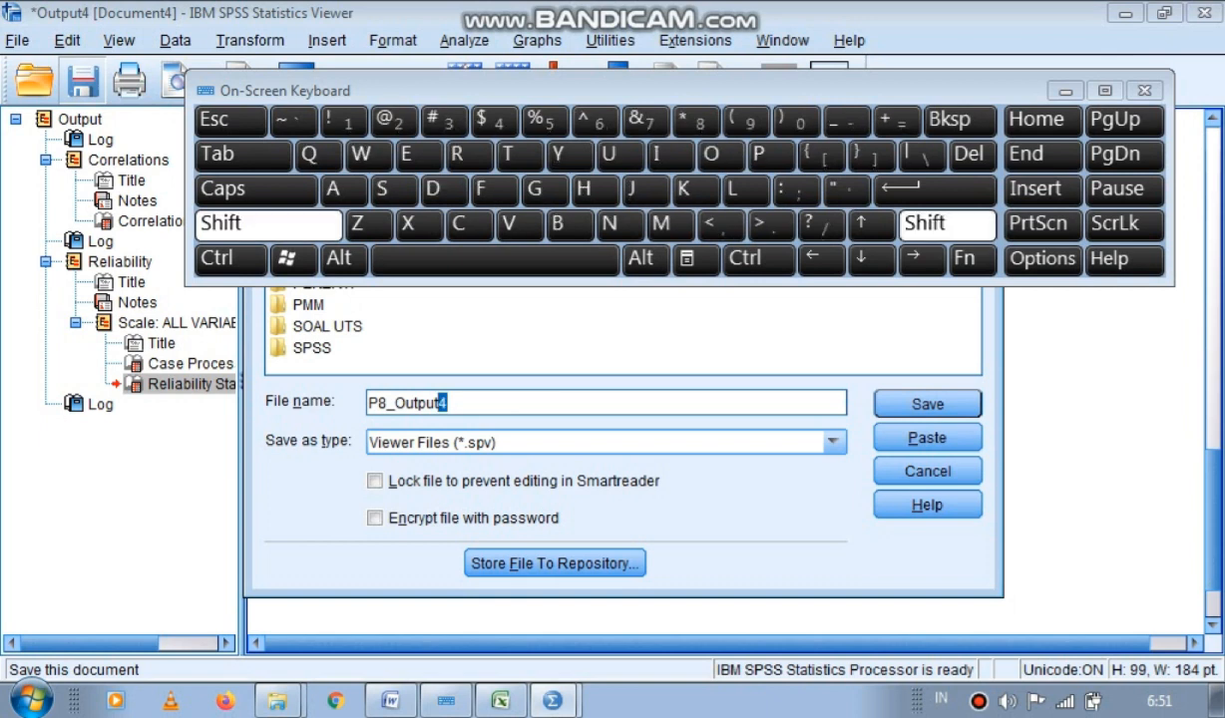
pyautogui.click(732, 189)
pyautogui.click(670, 154)
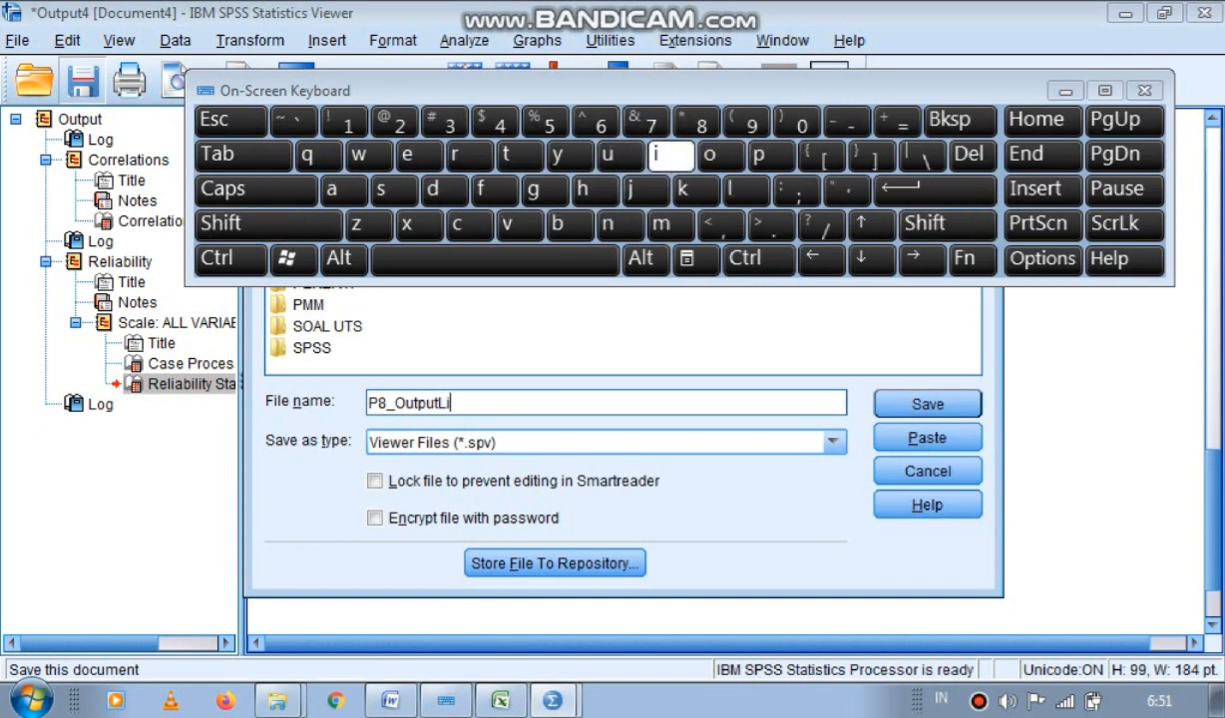
pyautogui.click(682, 188)
pyautogui.write('ert')
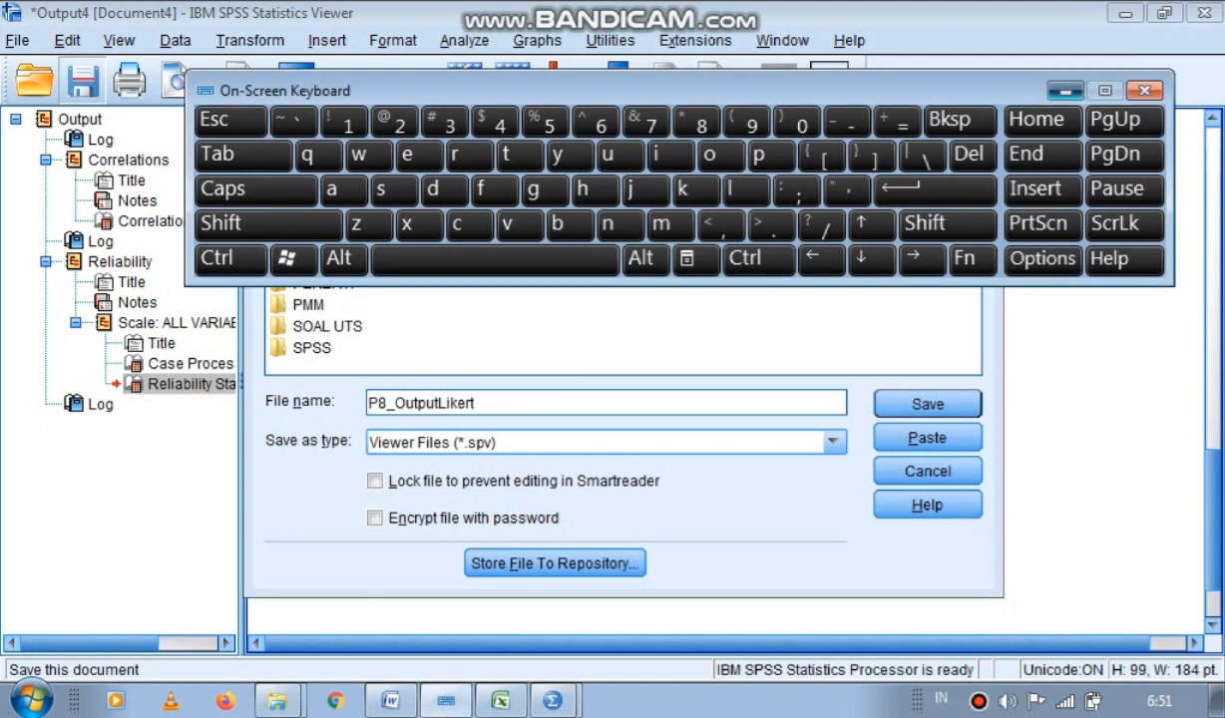
pyautogui.click(1065, 91)
pyautogui.click(927, 404)
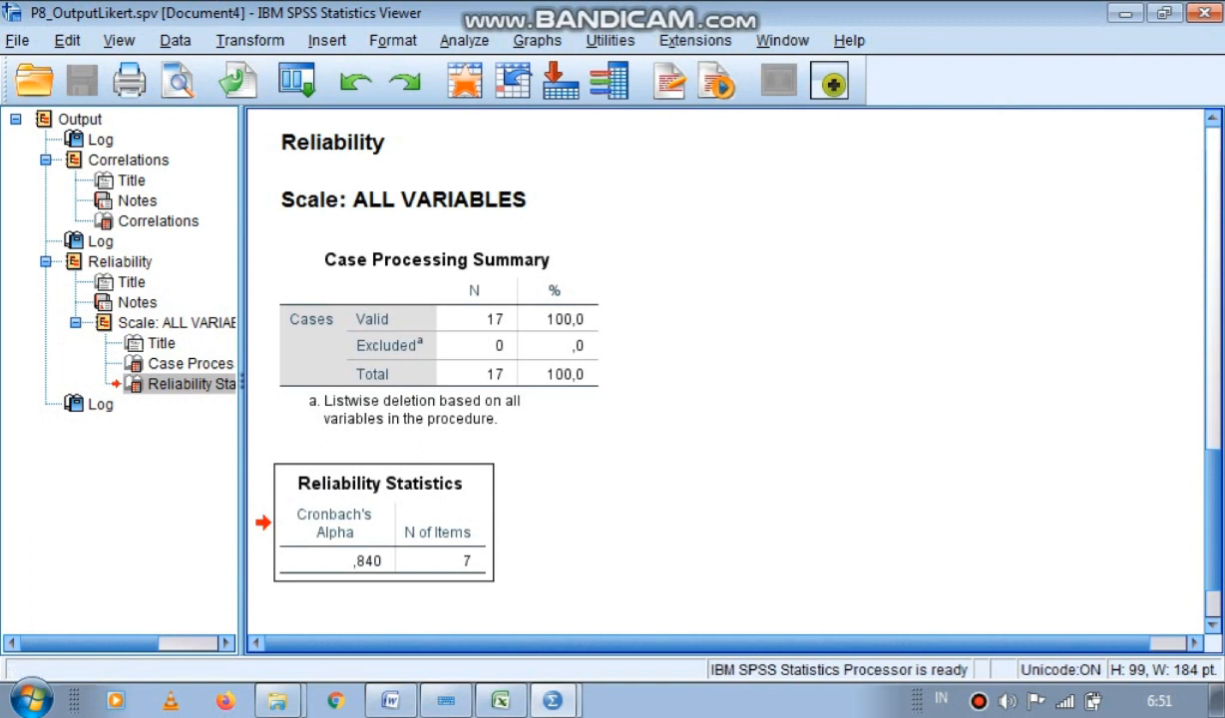
# Switch to File Explorer and look through the files in the TAHUN 61 folder of the Videos library.
pyautogui.moveTo(277, 701)
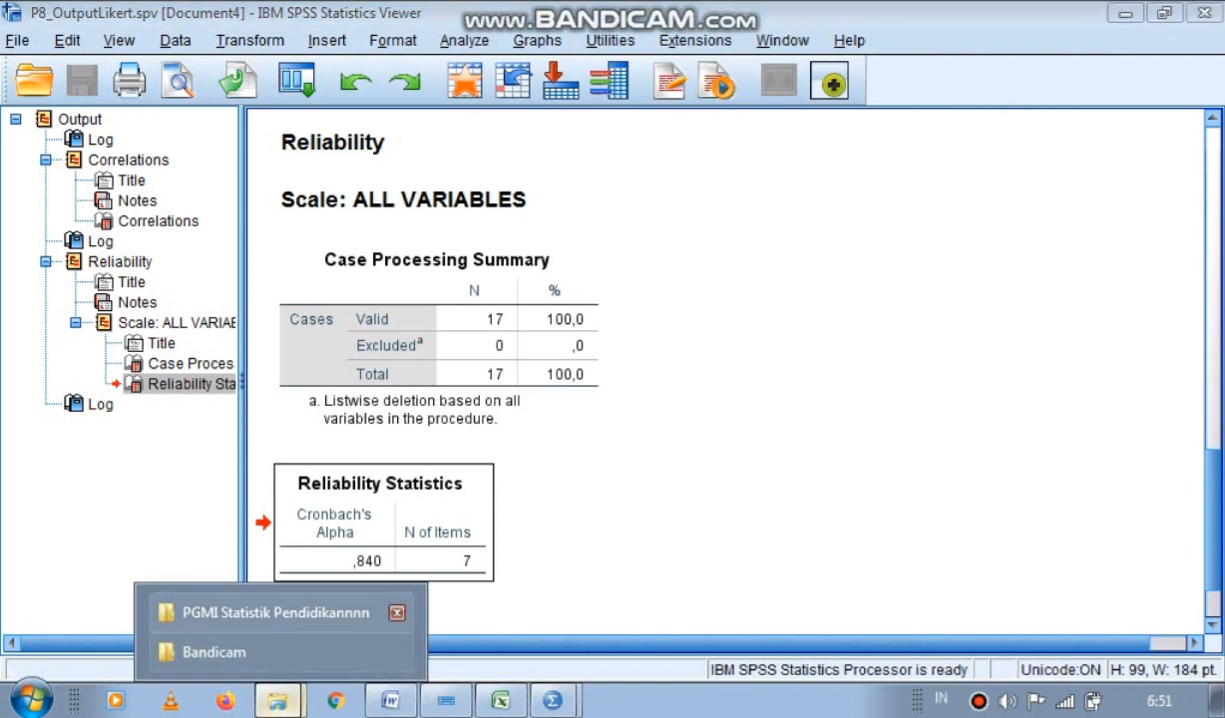
pyautogui.click(275, 612)
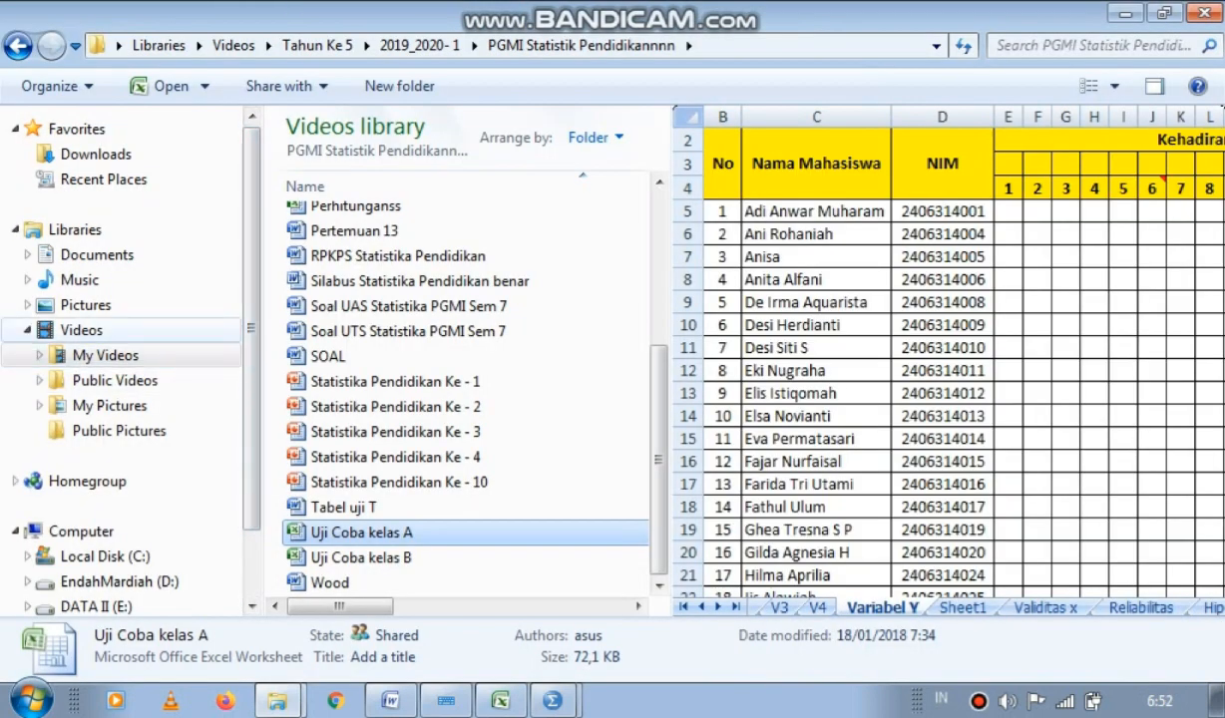
pyautogui.click(82, 330)
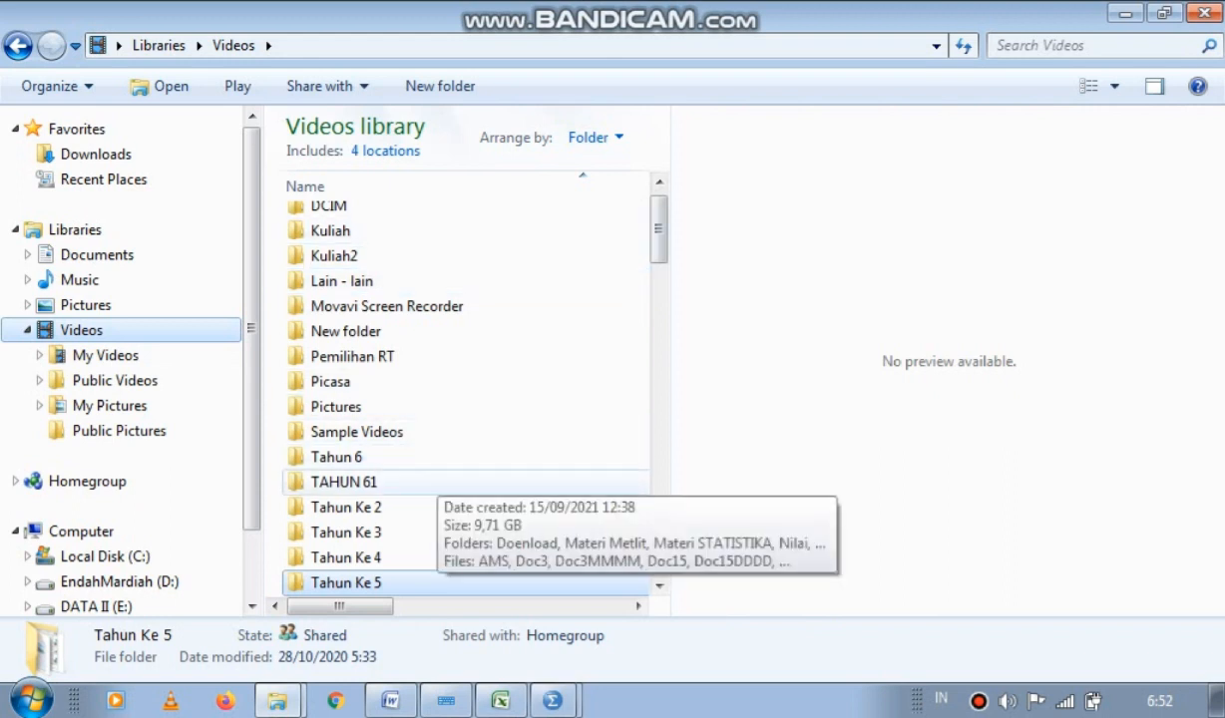
pyautogui.doubleClick(429, 481)
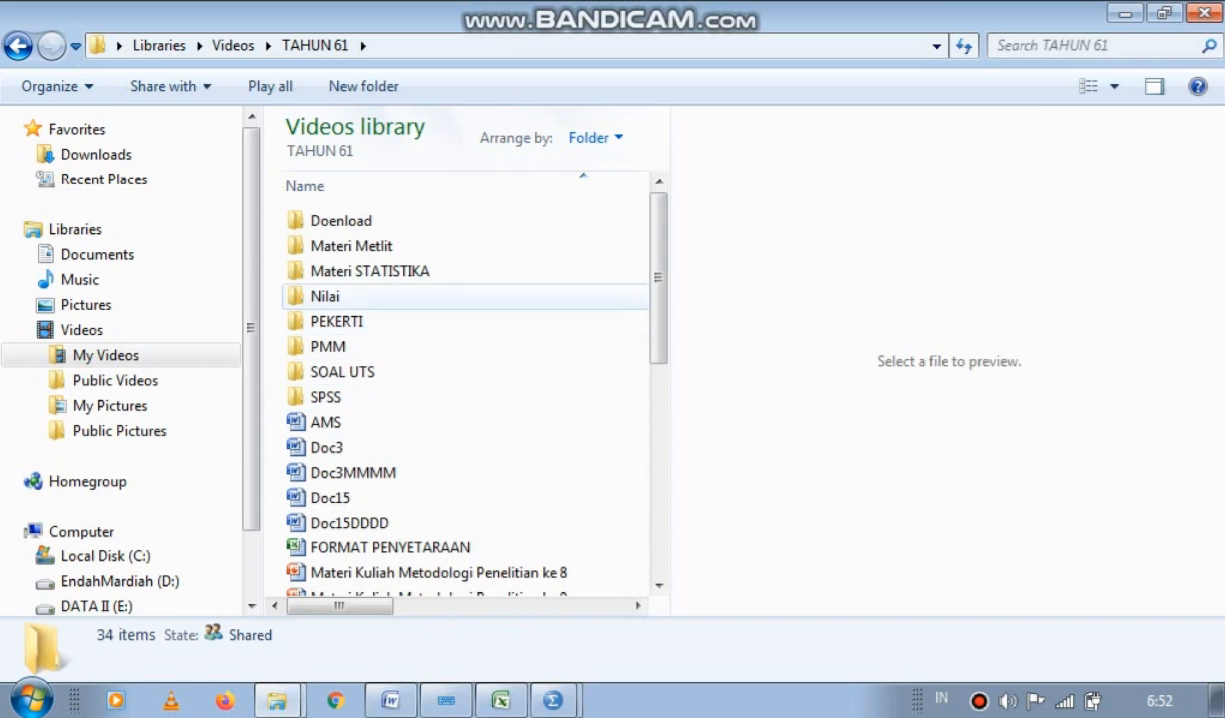
pyautogui.scroll(-3, 409, 294)
pyautogui.scroll(-3, 409, 300)
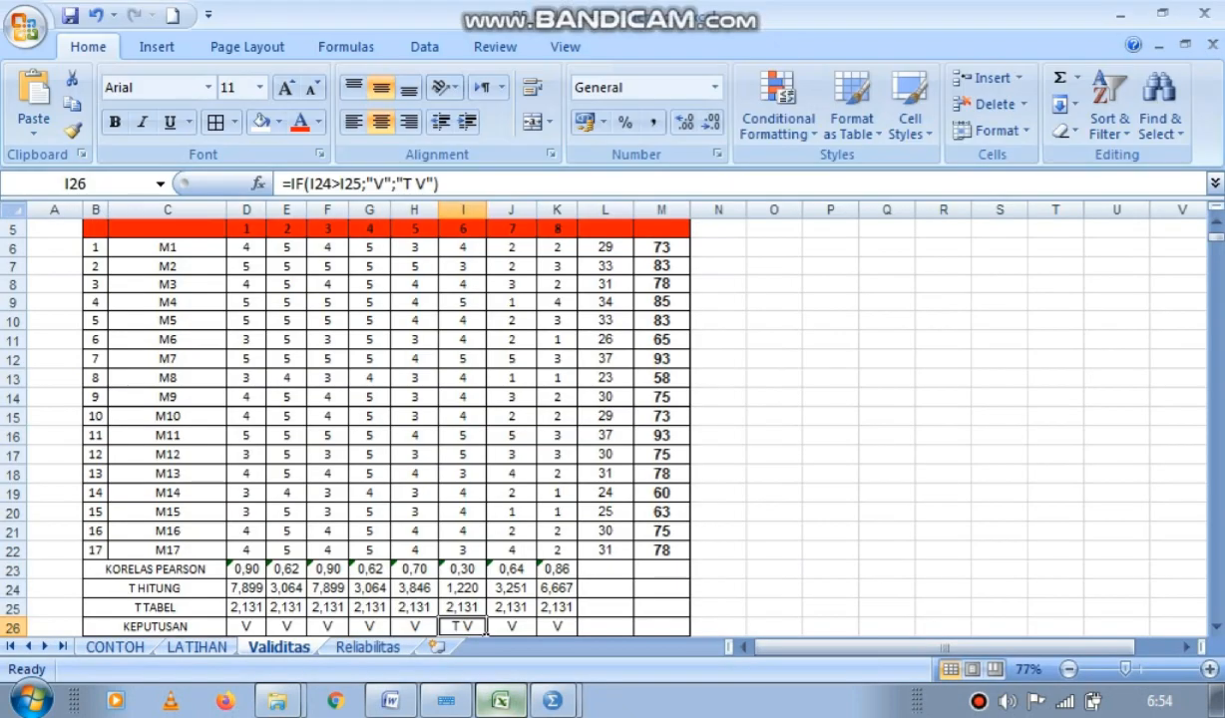
# Switch to the Excel workbook and show the LATIHAN worksheet with the Likert scale exercise data.
pyautogui.click(500, 700)
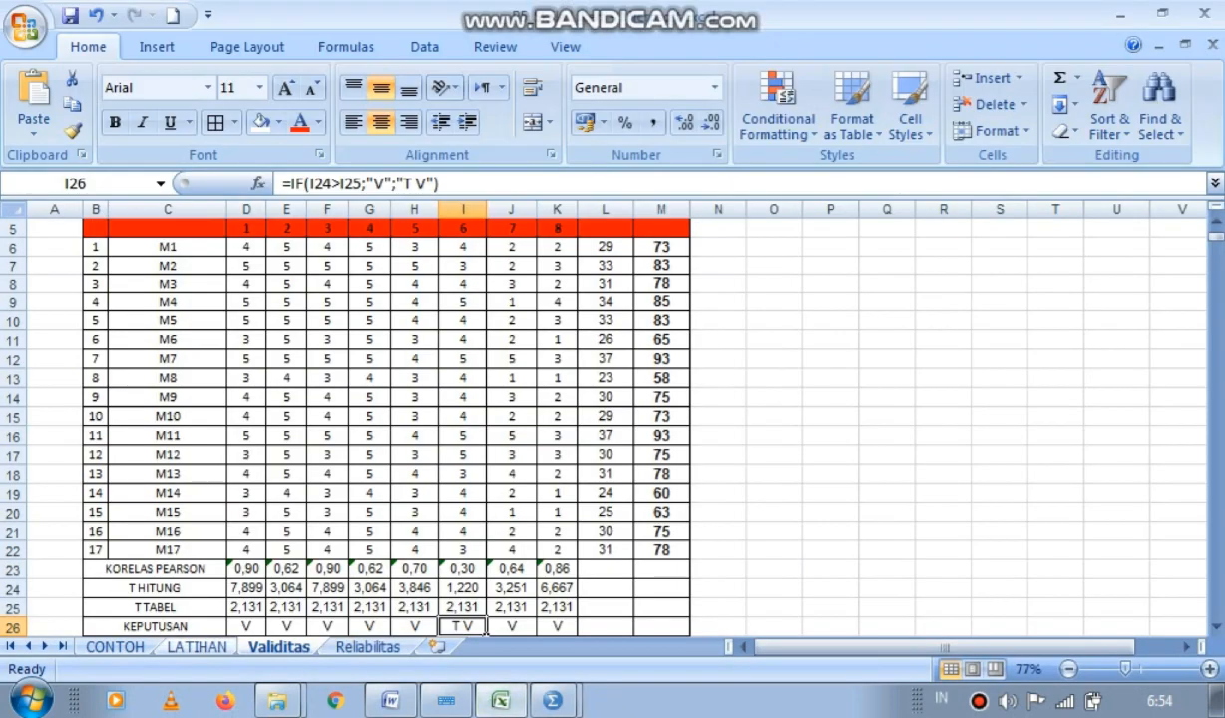
pyautogui.click(197, 647)
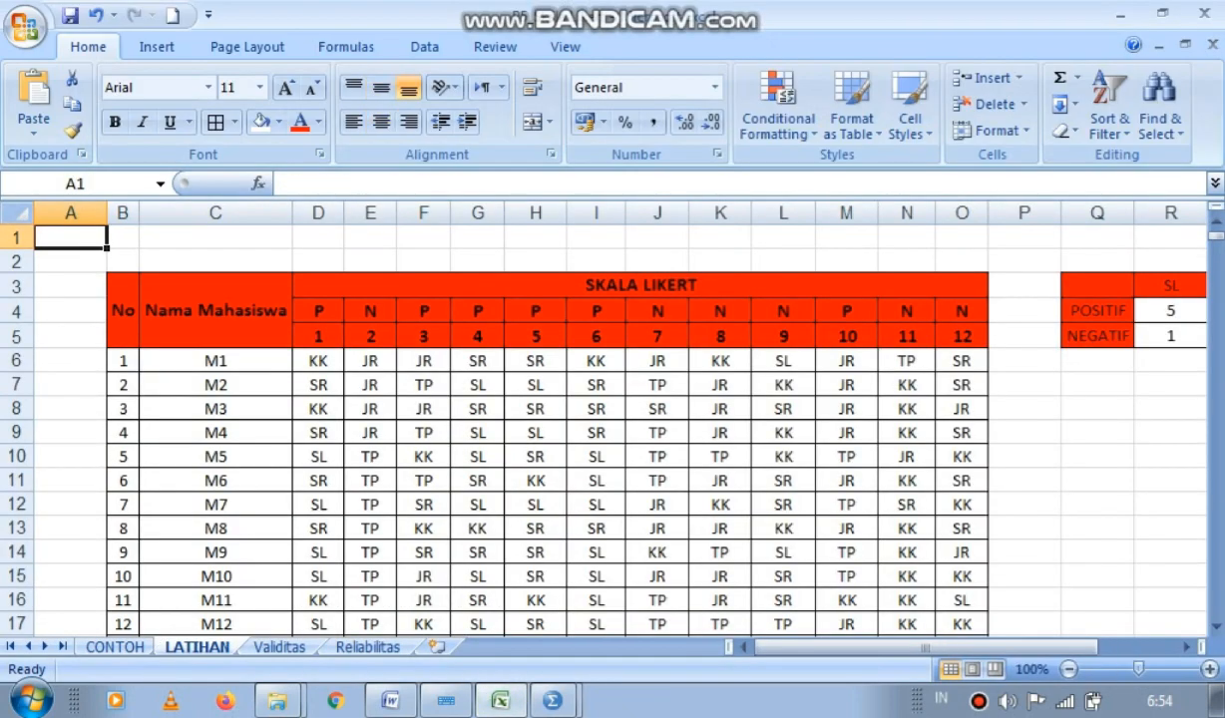